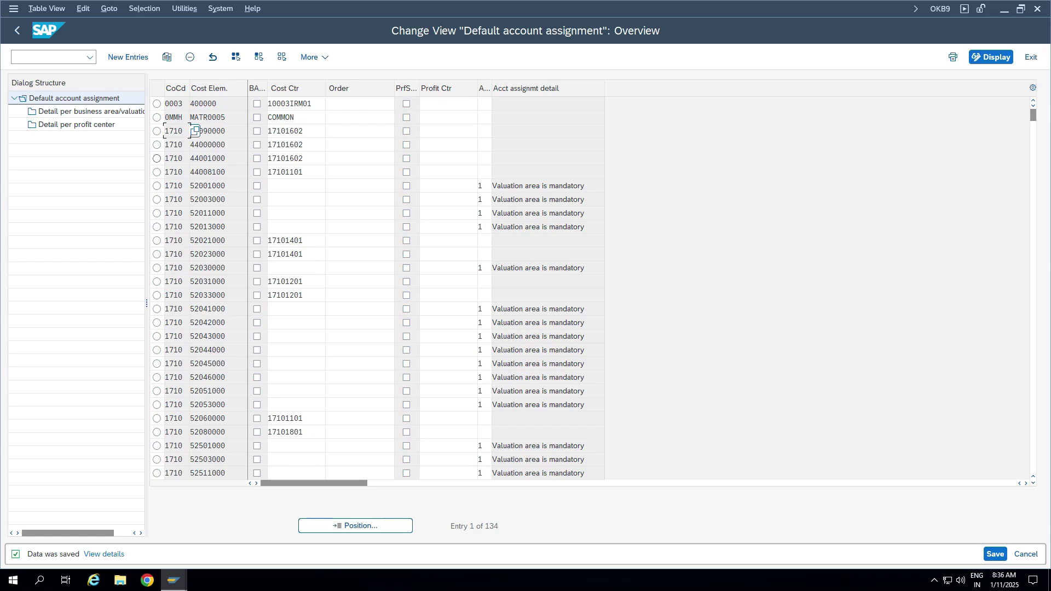
Widen the dialog structure to show the full node names and select the detail per business area/valuation area.
{"action": "left_click_drag", "start_coordinate": [147, 164], "coordinate": [285, 165]}
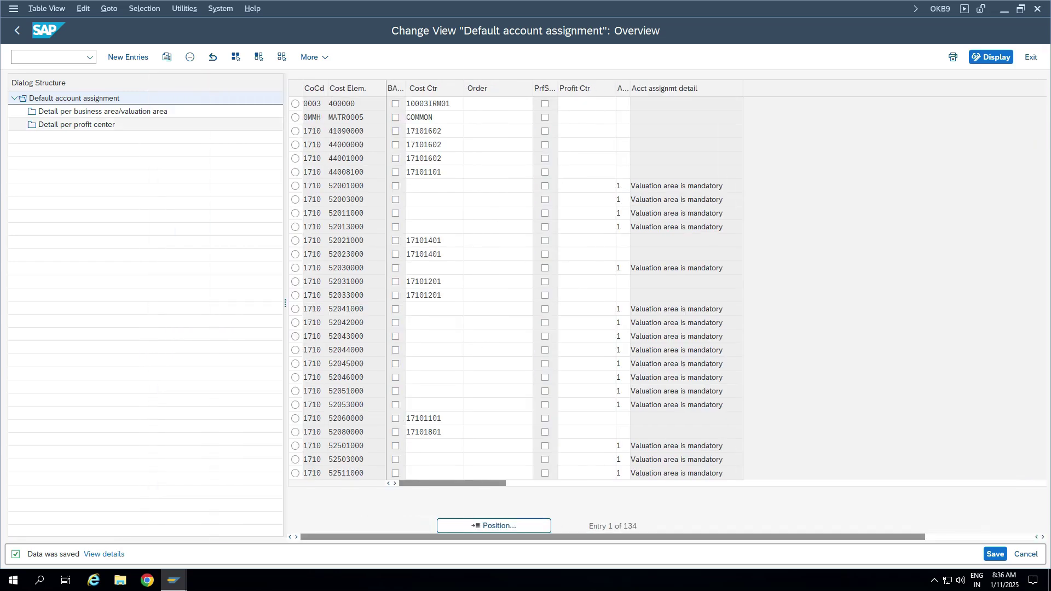
{"action": "left_click", "coordinate": [77, 125]}
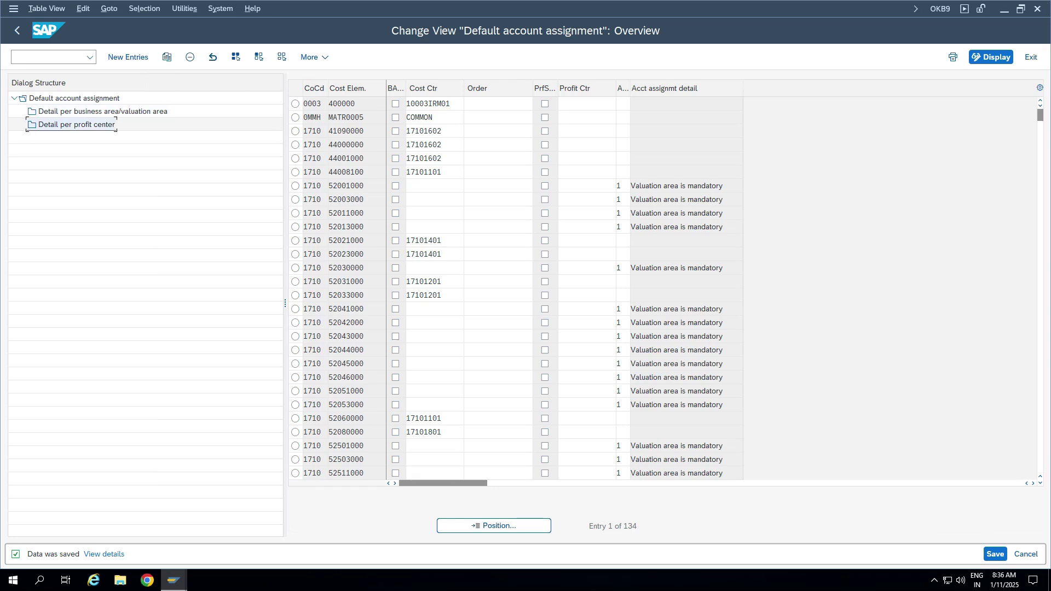
{"action": "left_click", "coordinate": [103, 111]}
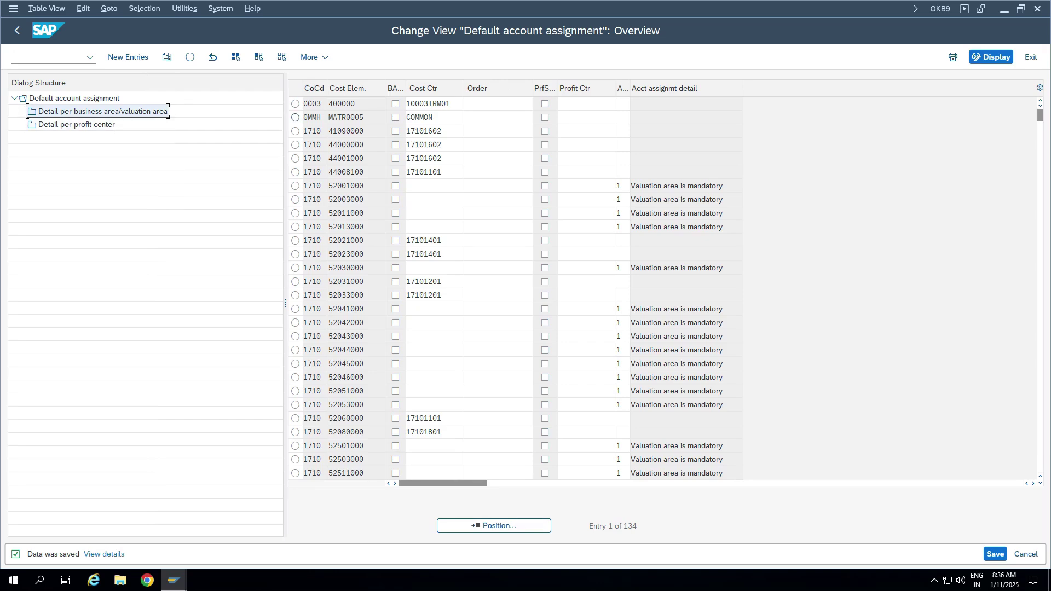
Switch to the Goods Receipt session, try to post the document and examine the error entry in the message log.
{"action": "key", "text": "alt+Tab"}
{"action": "key", "text": "alt+Tab"}
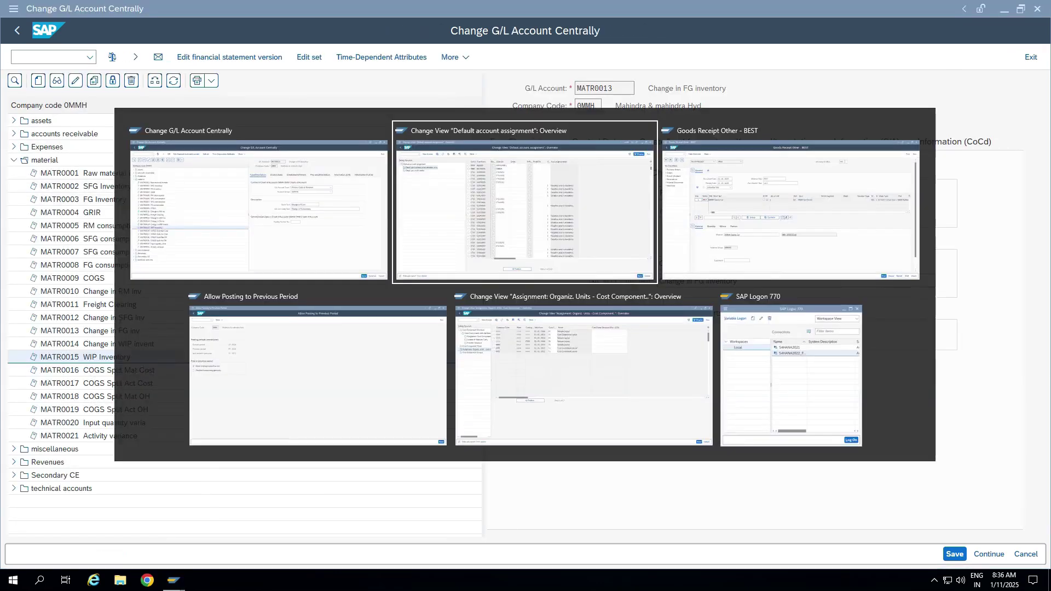
{"action": "key", "text": "alt+Tab"}
{"action": "key", "text": "Tab"}
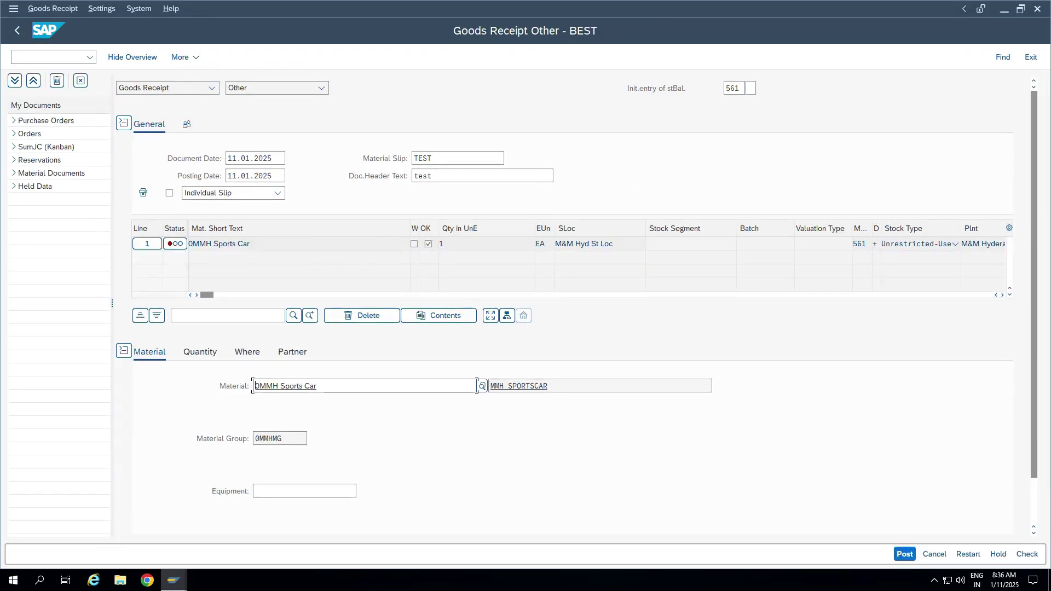
{"action": "key", "text": "ctrl+s"}
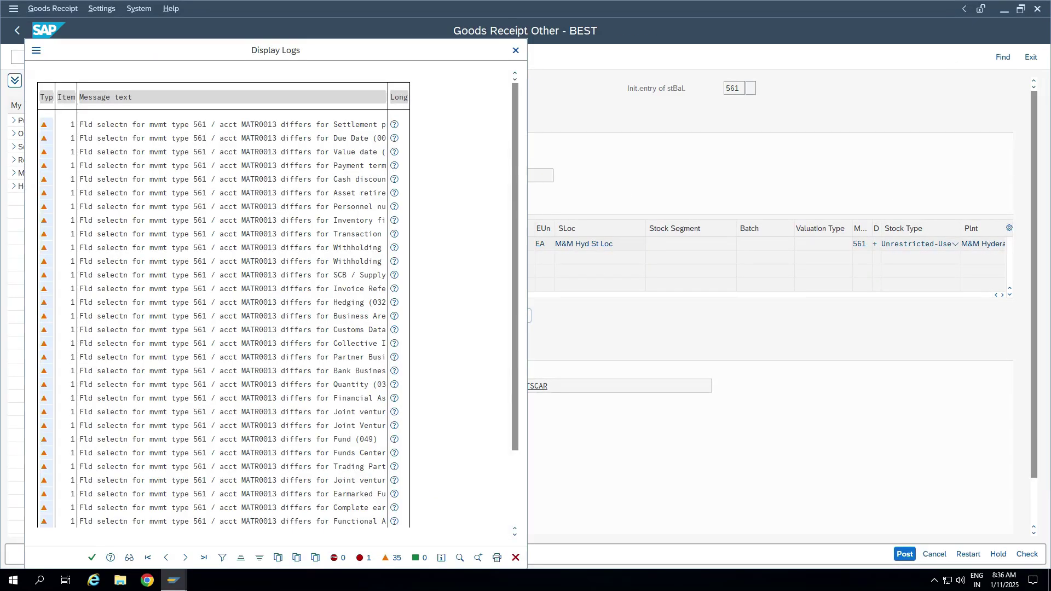
{"action": "scroll", "coordinate": [223, 316], "scroll_direction": "down", "scroll_amount": 3}
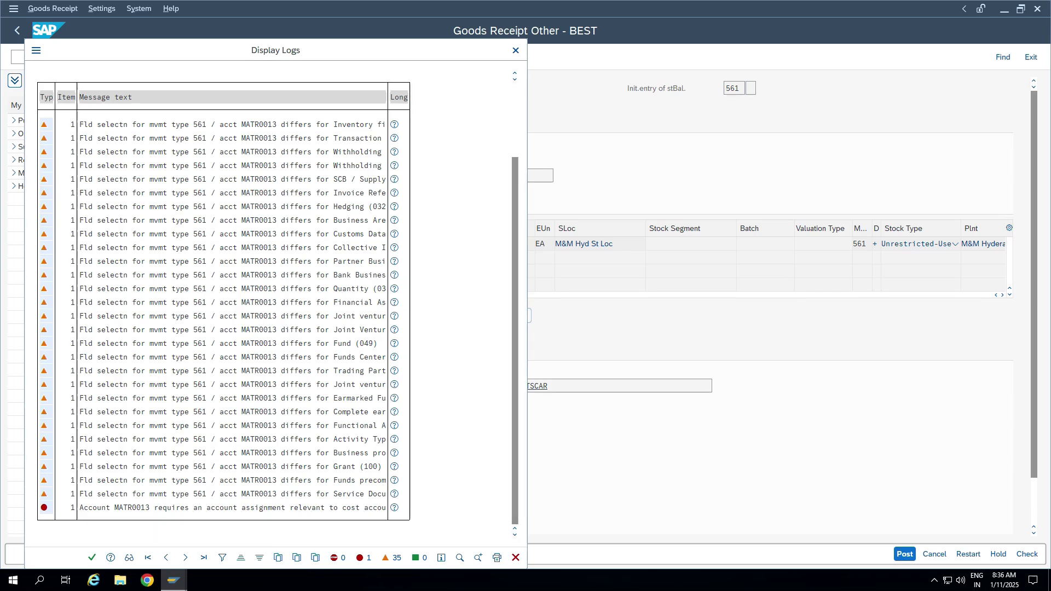
{"action": "left_click", "coordinate": [152, 508]}
Create and save a default account assignment in OKB9 for company code 0MMH, cost element MATR0013 and cost center COMMON.
{"action": "key", "text": "alt+Tab"}
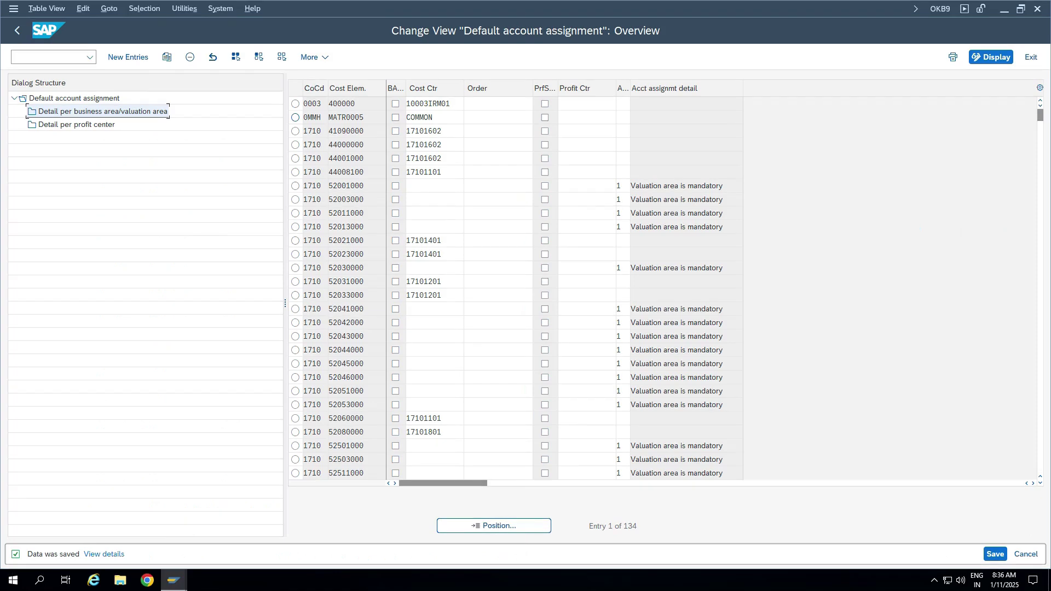
{"action": "left_click", "coordinate": [128, 57]}
{"action": "type", "text": "0mmh"}
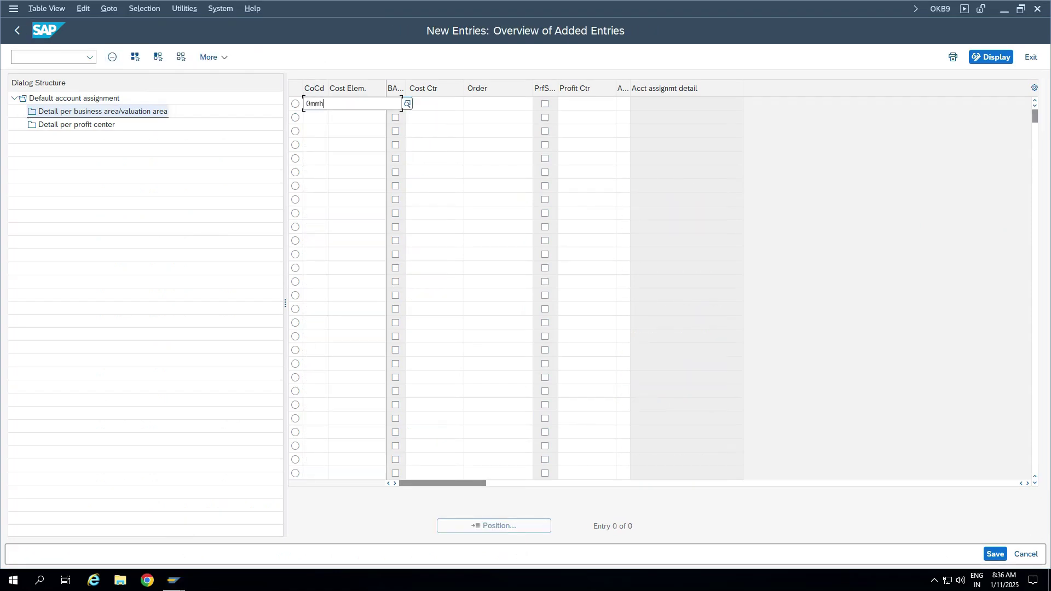
{"action": "key", "text": "Tab"}
{"action": "type", "text": "matr0013"}
{"action": "key", "text": "Tab"}
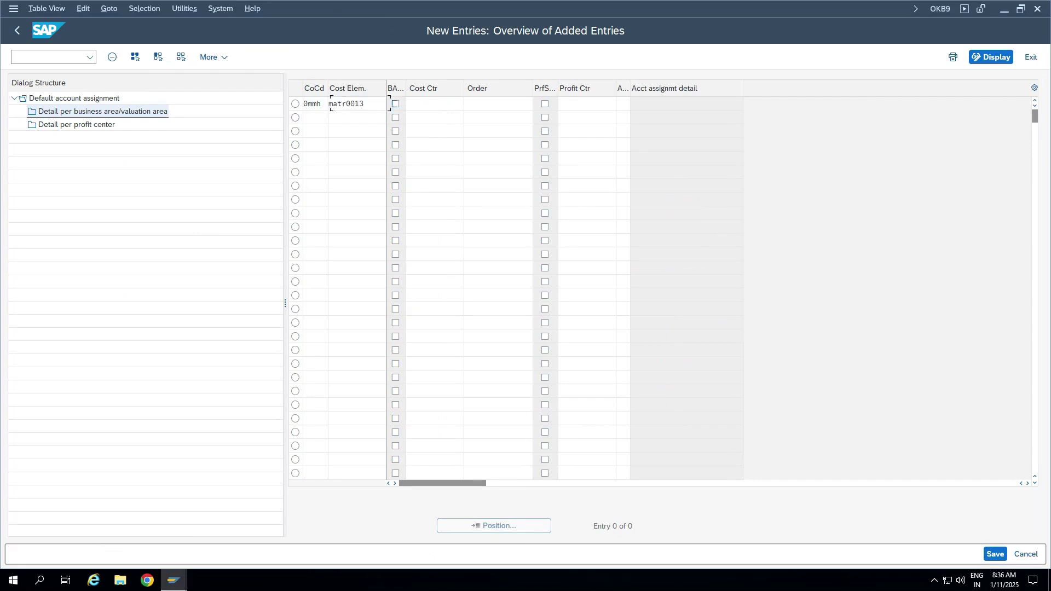
{"action": "key", "text": "Tab"}
{"action": "type", "text": "COMMON"}
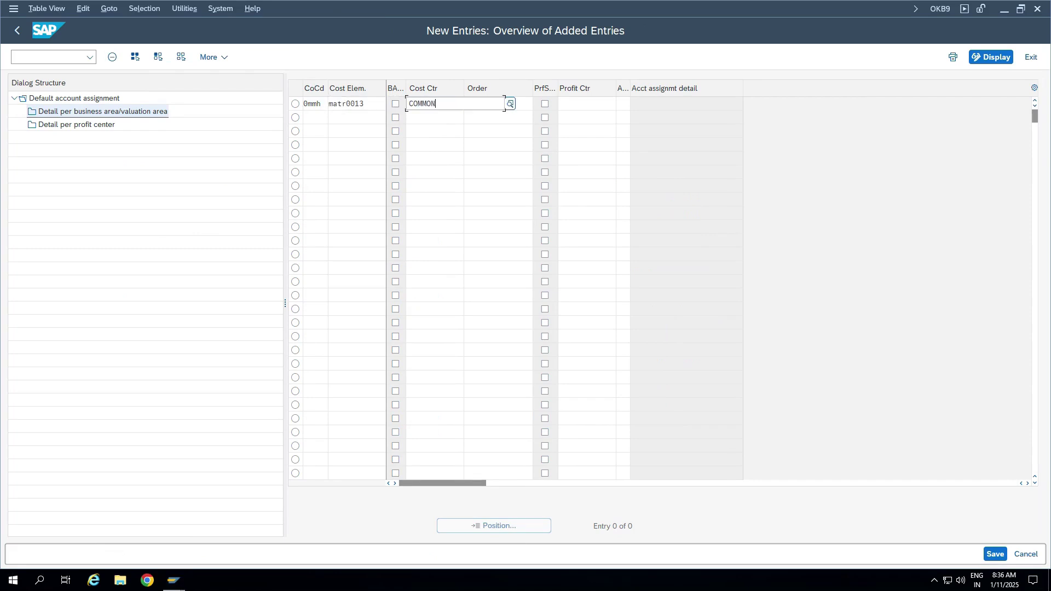
{"action": "key", "text": "Return"}
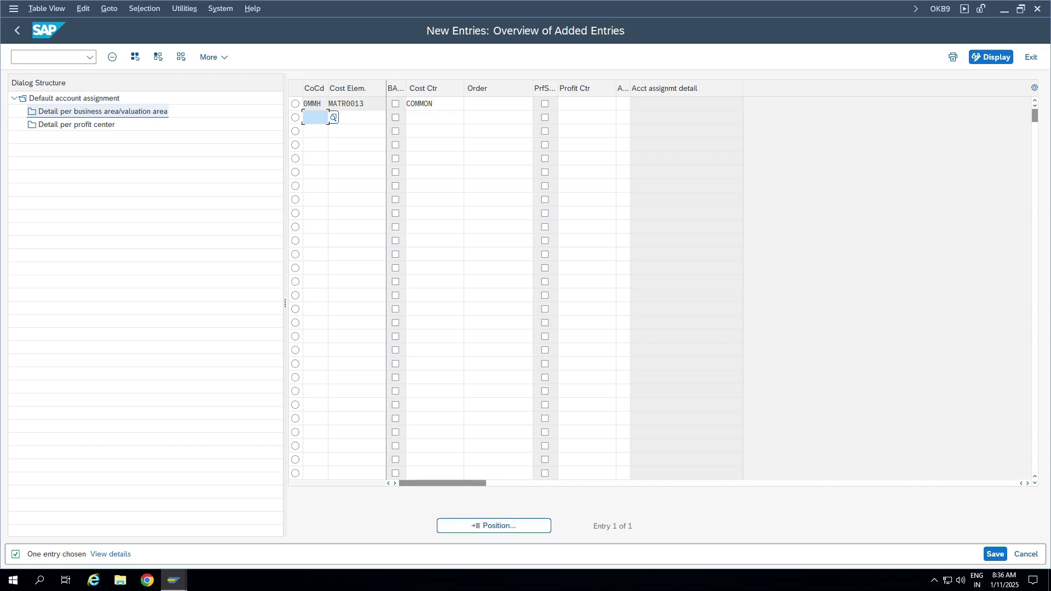
{"action": "key", "text": "ctrl+s"}
Return to the Goods Receipt session, close the message log and post the goods receipt.
{"action": "key", "text": "alt+Tab"}
{"action": "key", "text": "Escape"}
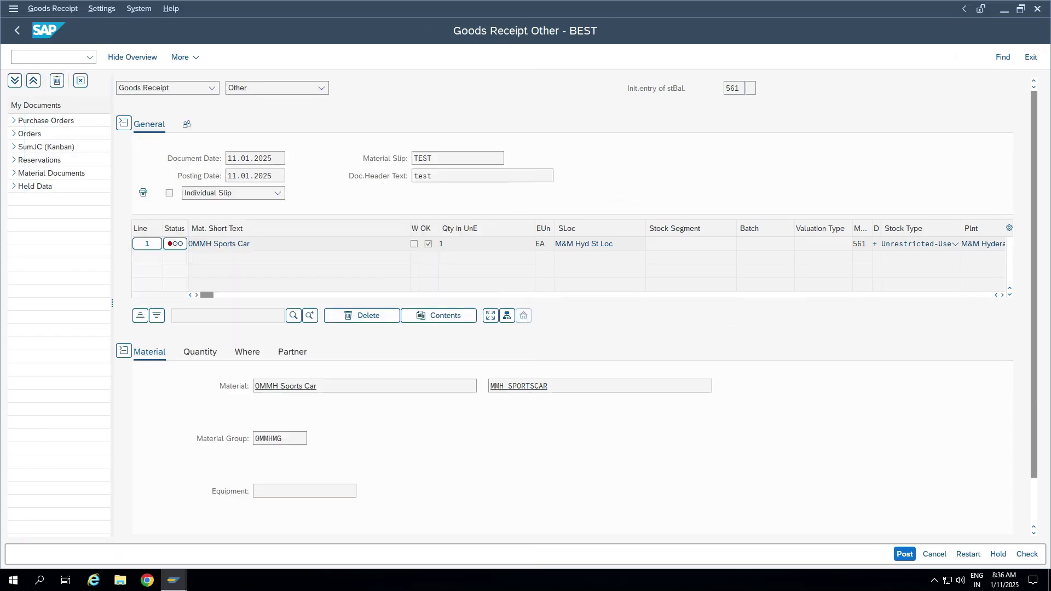
{"action": "key", "text": "ctrl+s"}
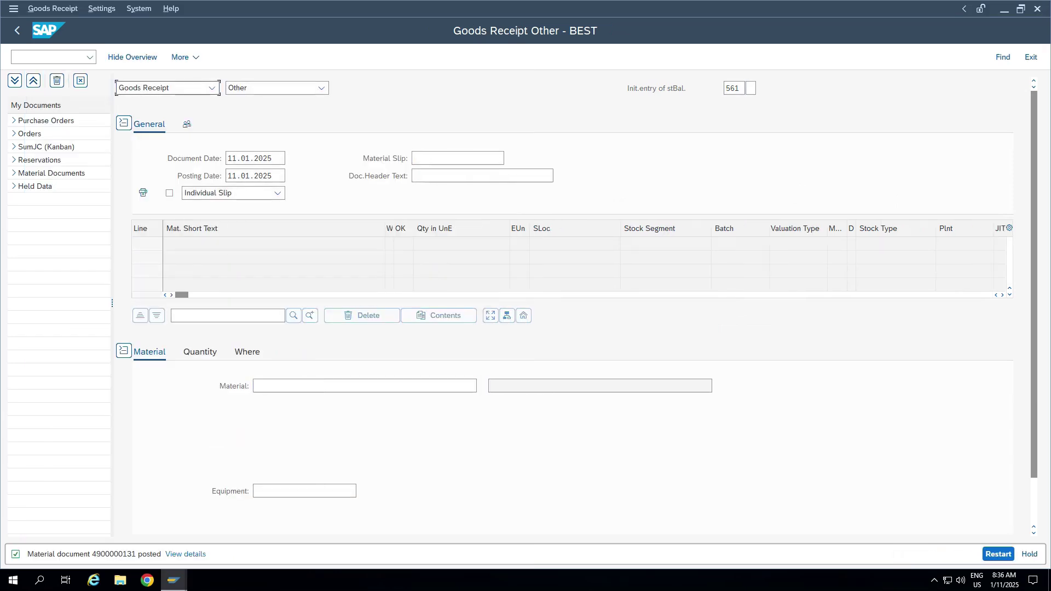
Display the posted material document and open its accounting document.
{"action": "left_click", "coordinate": [212, 88]}
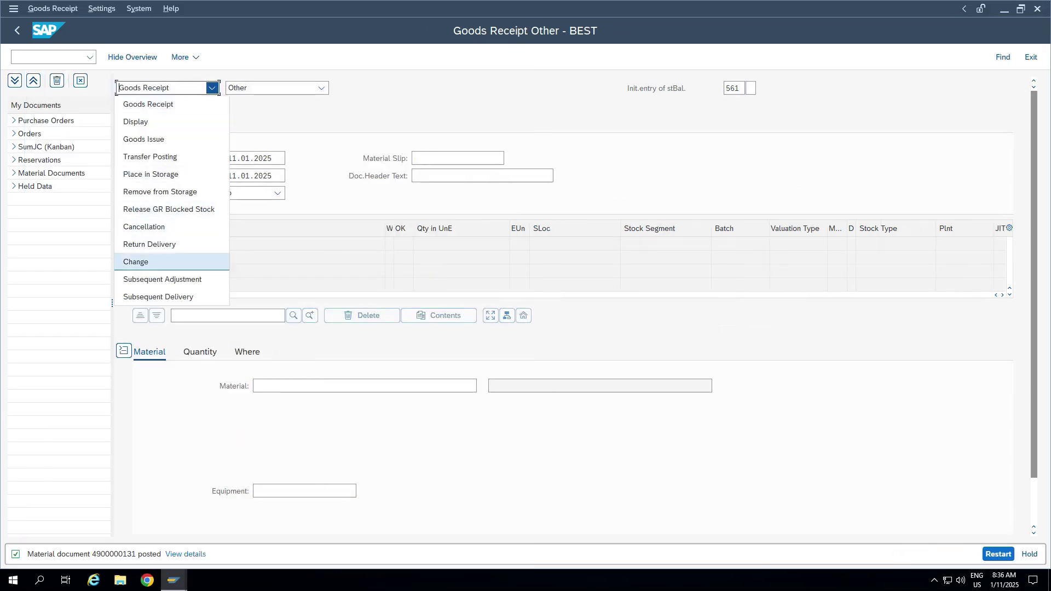
{"action": "left_click", "coordinate": [136, 122]}
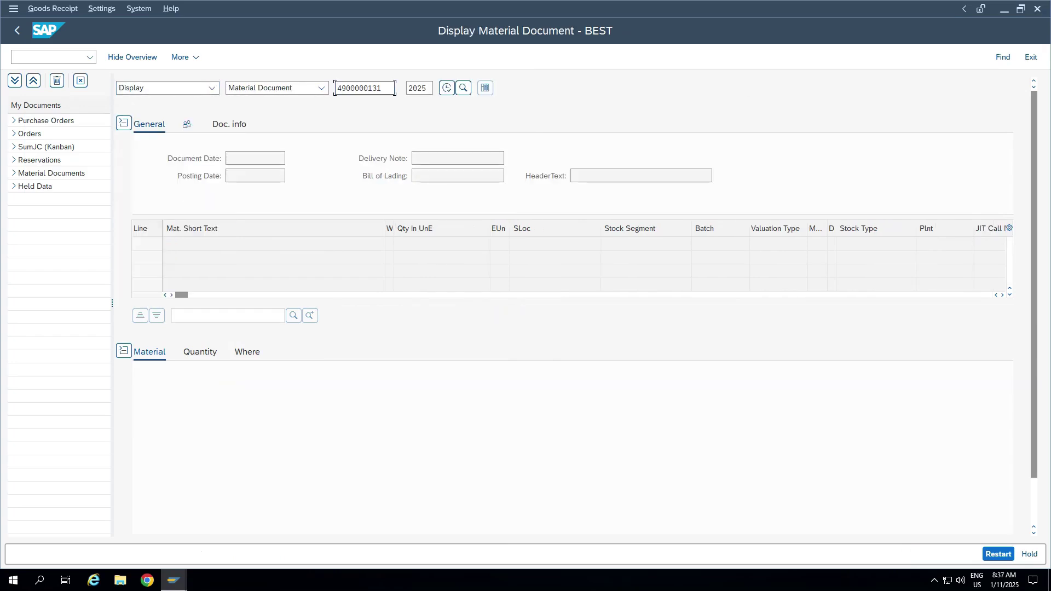
{"action": "key", "text": "Return"}
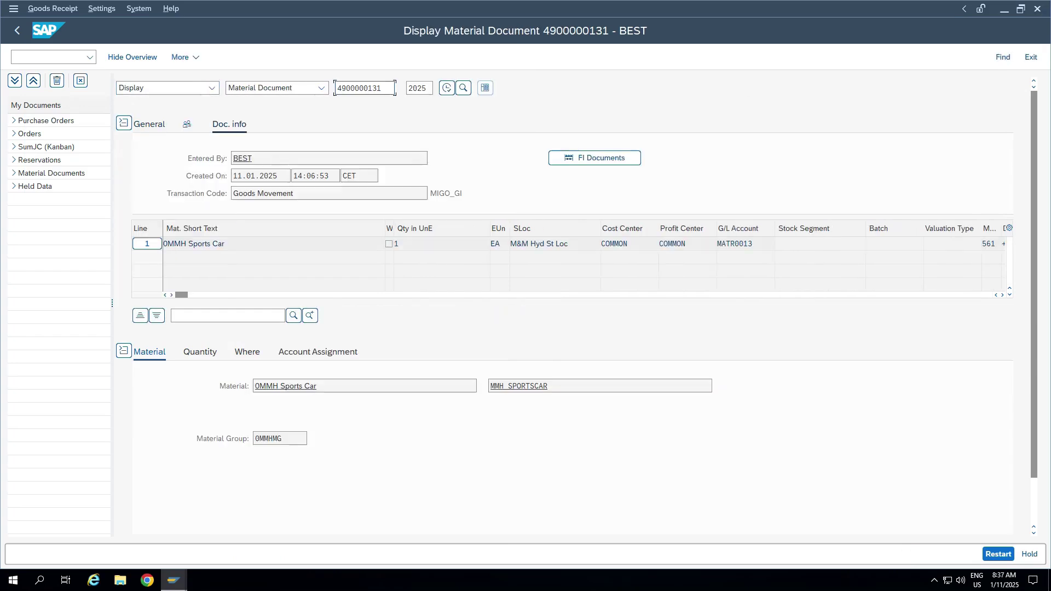
{"action": "left_click", "coordinate": [594, 158]}
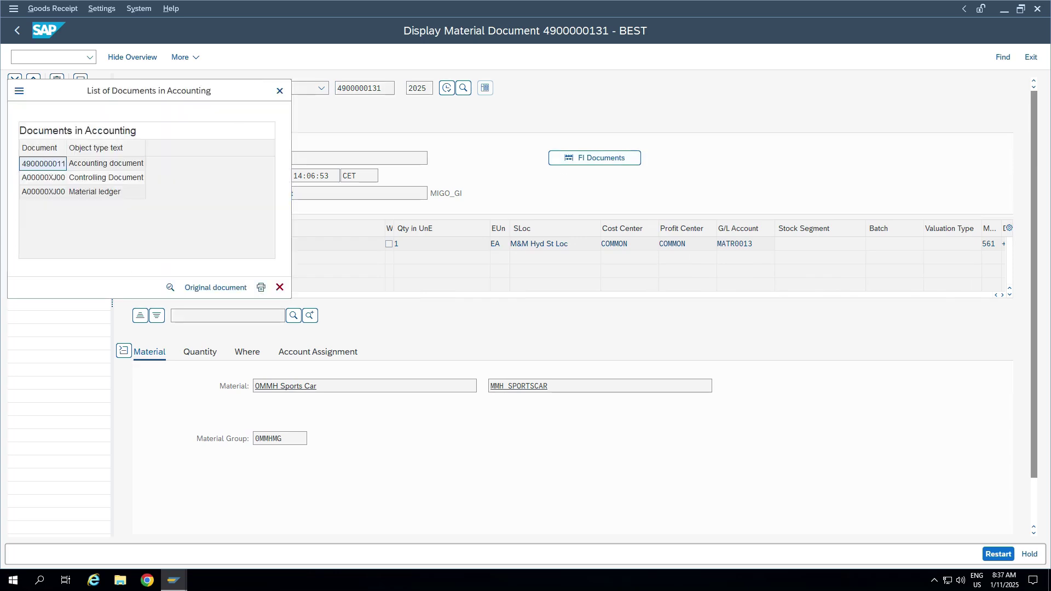
{"action": "key", "text": "Return"}
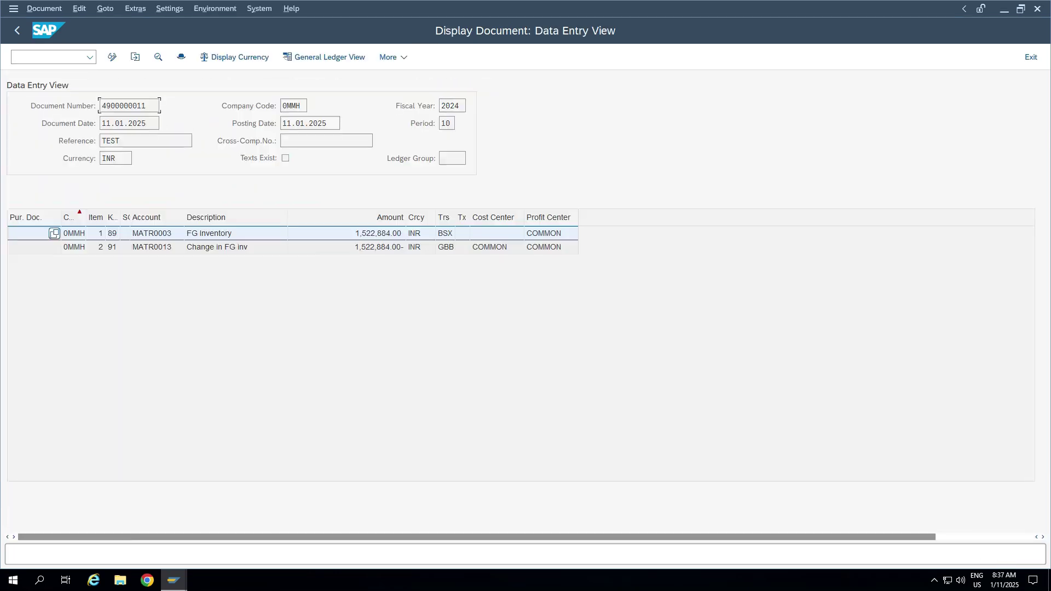
Examine the account assignments of the MATR0013 line item, then return to the material document.
{"action": "left_click", "coordinate": [446, 247]}
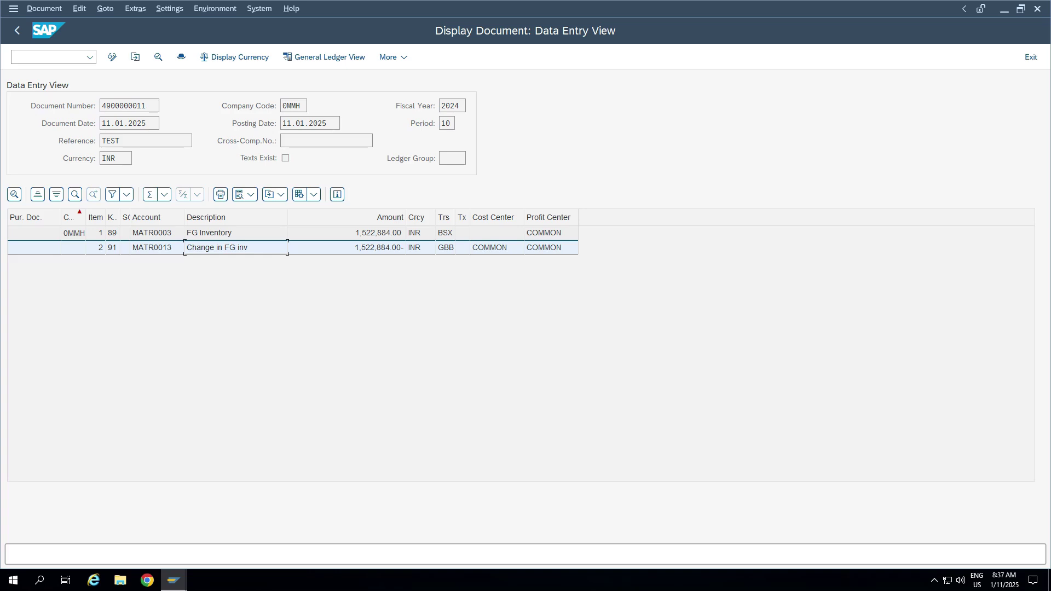
{"action": "key", "text": "F2"}
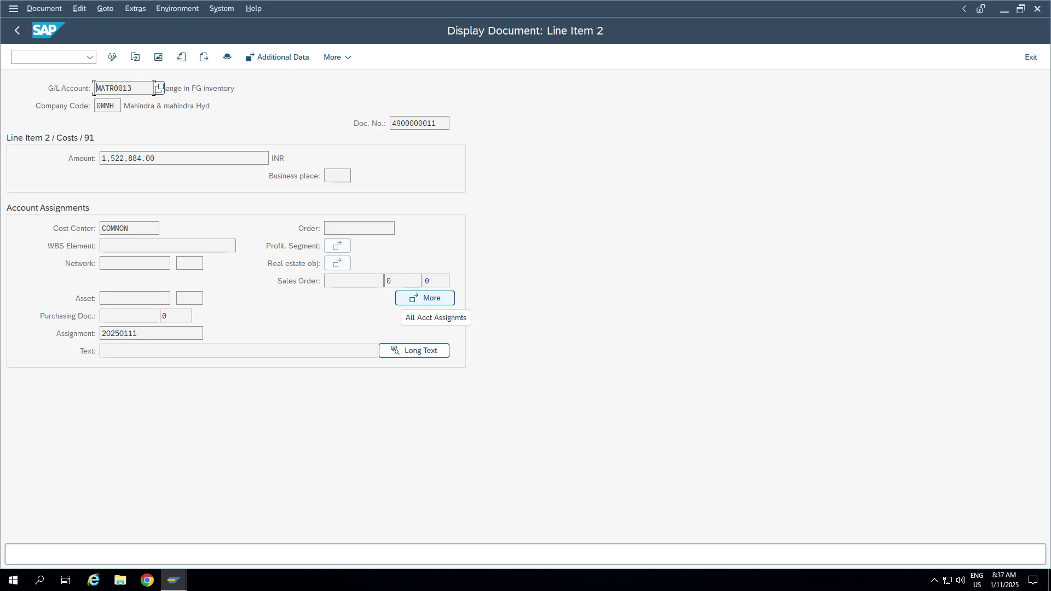
{"action": "key", "text": "F3"}
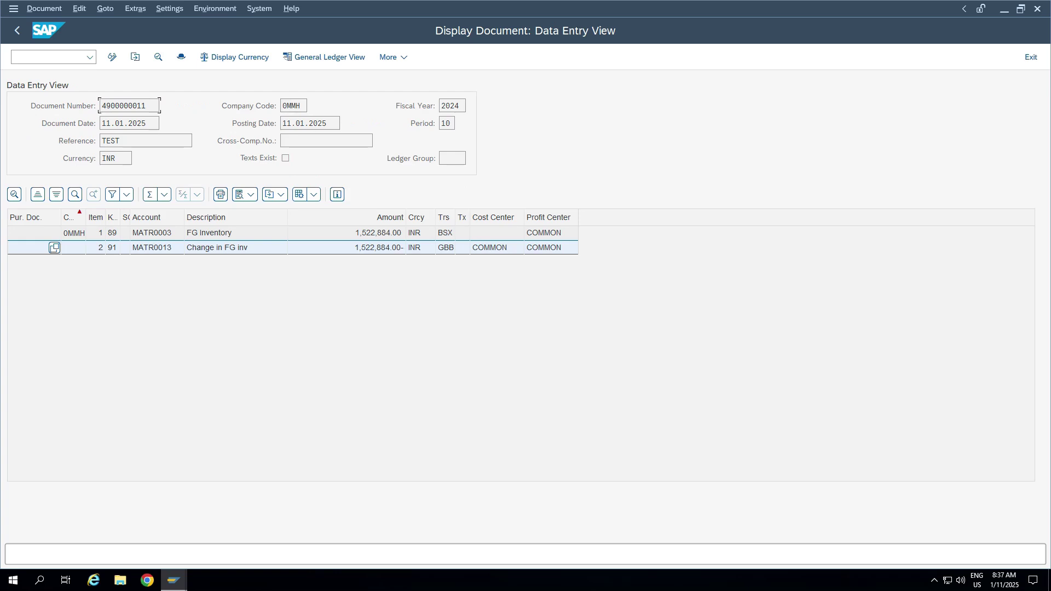
{"action": "left_click", "coordinate": [496, 248]}
{"action": "key", "text": "F3"}
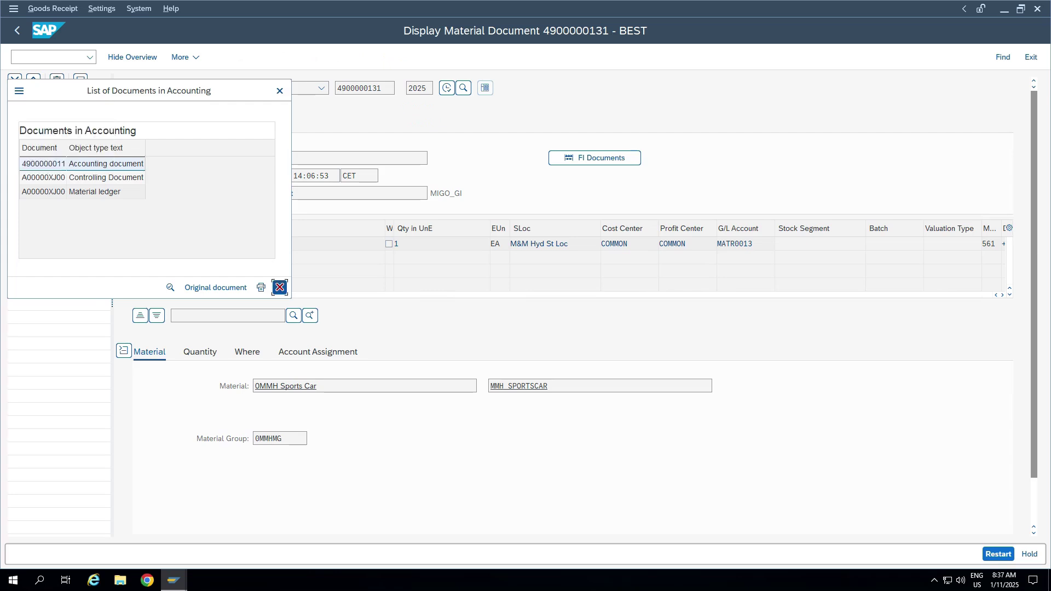
{"action": "key", "text": "Escape"}
Clear the cost center from the MATR0013 entry in the OKB9 session.
{"action": "key", "text": "alt+Tab"}
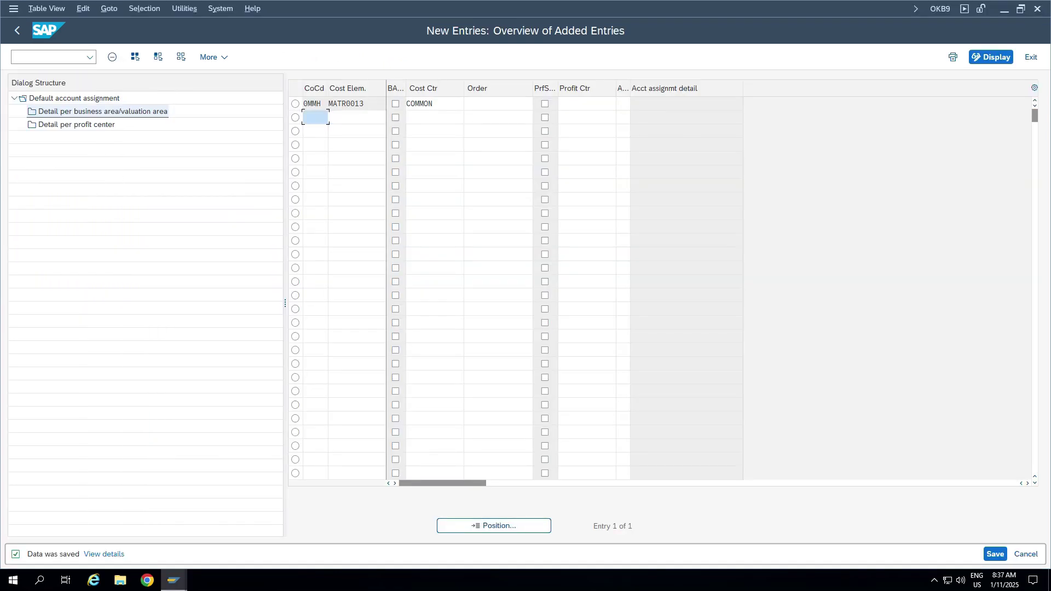
{"action": "left_click", "coordinate": [436, 104]}
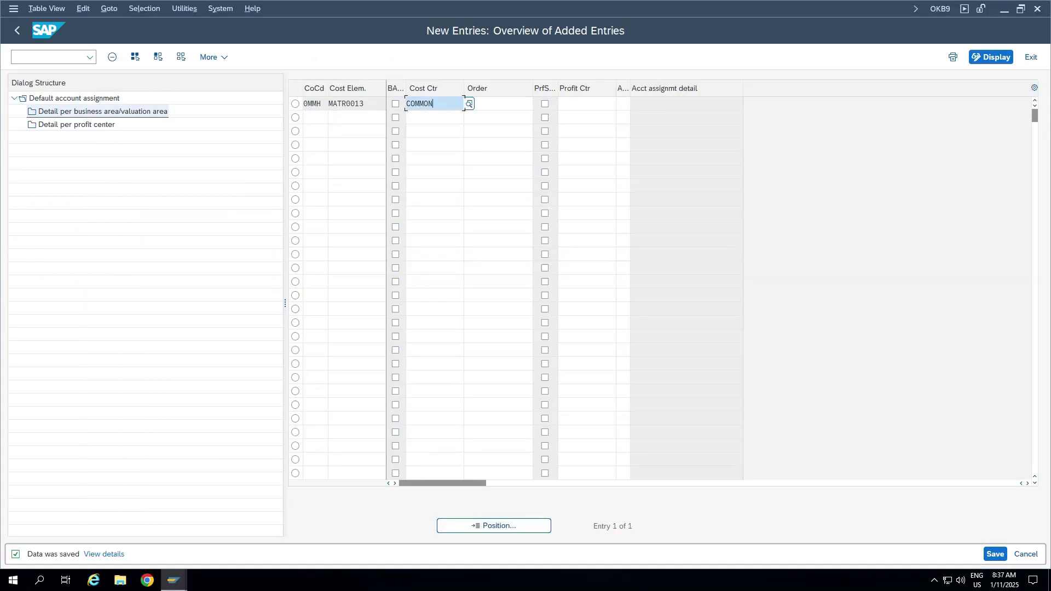
{"action": "double_click", "coordinate": [433, 104]}
{"action": "key", "text": "BackSpace"}
Try to assign profit center EV to the MATR0013 default account assignment.
{"action": "key", "text": "Tab"}
{"action": "key", "text": "Tab"}
{"action": "key", "text": "Tab"}
{"action": "type", "text": "EV"}
{"action": "key", "text": "Return"}
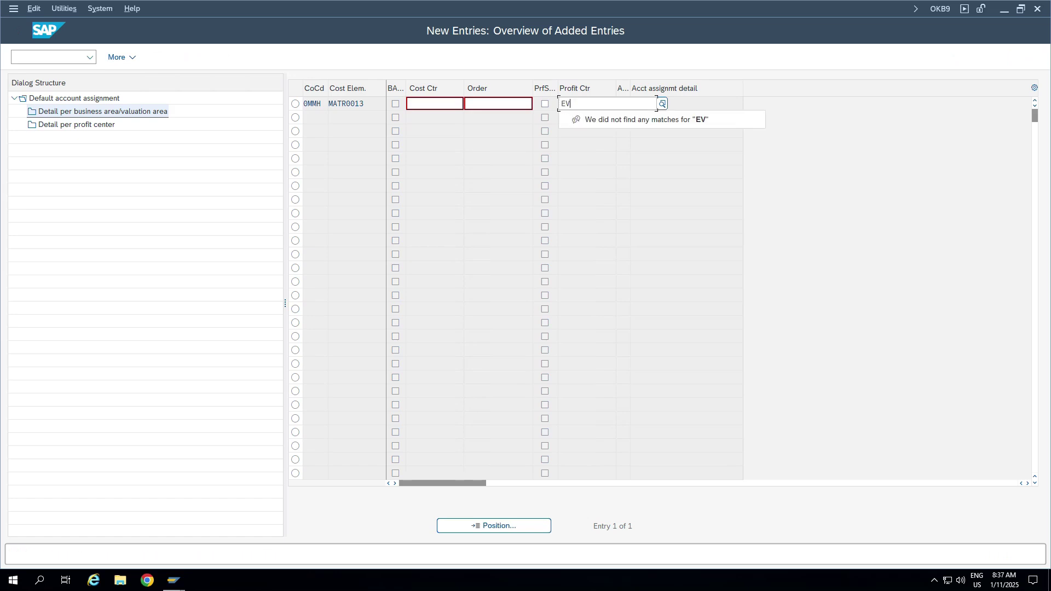
{"action": "key", "text": "Return"}
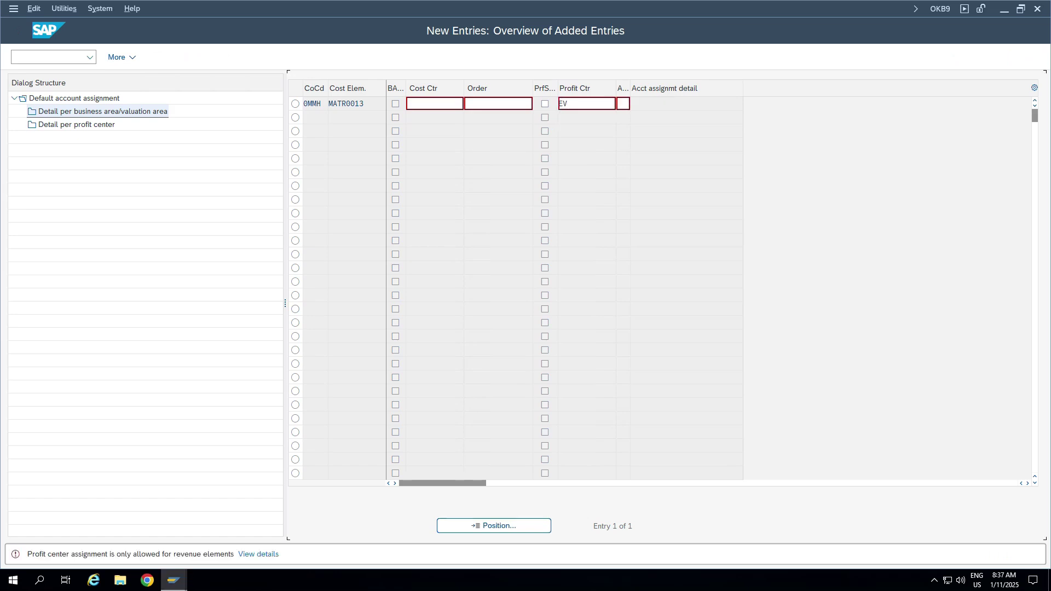
Check the cost element category in the control data of G/L account MATR0013, then return to OKB9.
{"action": "left_click", "coordinate": [463, 104]}
{"action": "left_click_drag", "start_coordinate": [366, 104], "coordinate": [328, 104]}
{"action": "key", "text": "alt+Tab"}
{"action": "key", "text": "alt+Tab"}
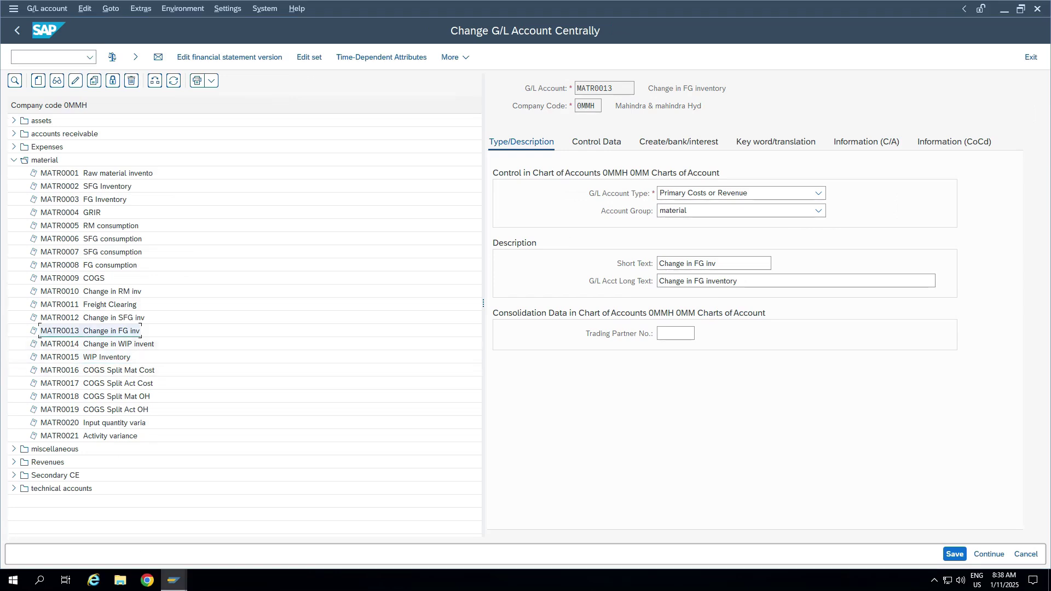
{"action": "left_click", "coordinate": [597, 142]}
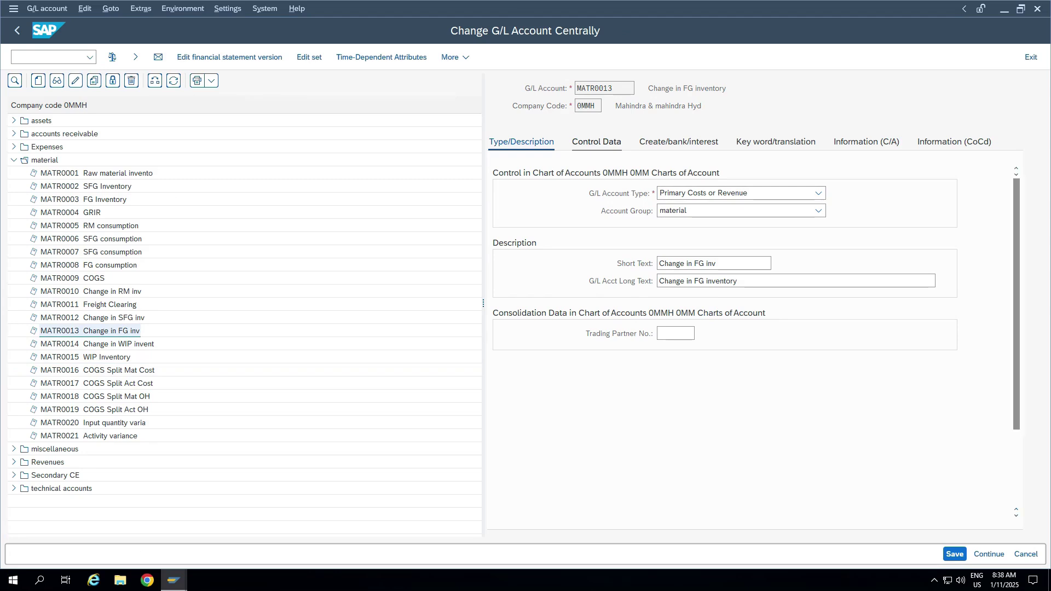
{"action": "scroll", "coordinate": [667, 473], "scroll_direction": "down", "scroll_amount": 3}
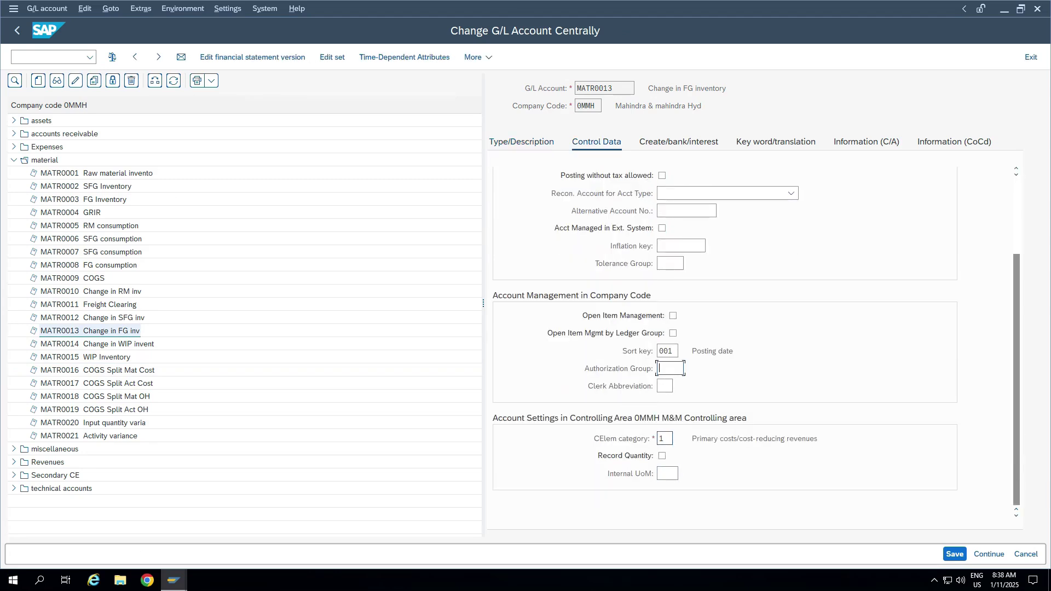
{"action": "double_click", "coordinate": [663, 439]}
{"action": "key", "text": "alt+Tab"}
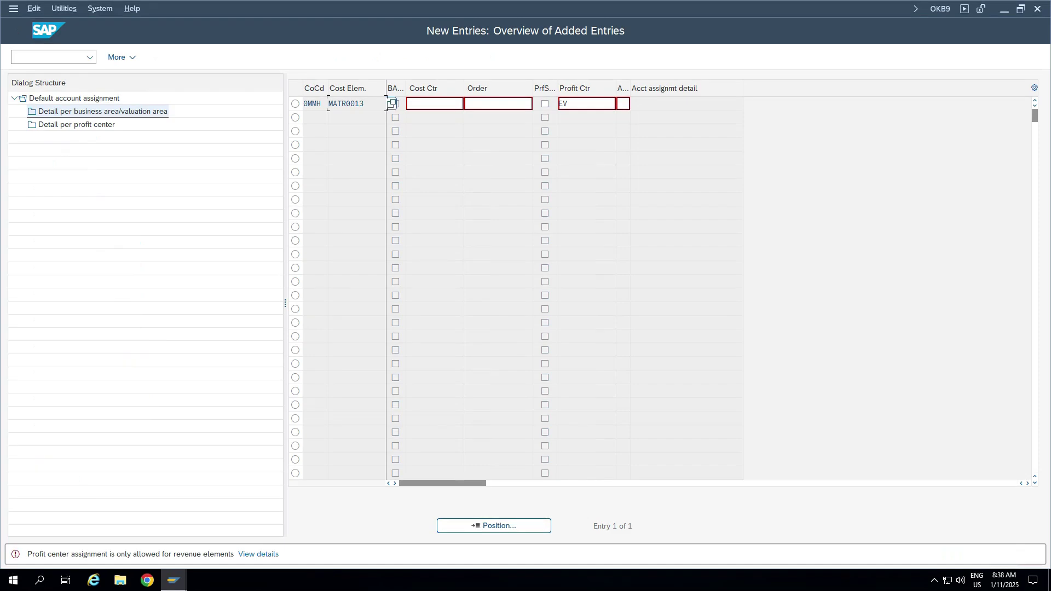
Clear the profit center EV from the MATR0013 default account assignment.
{"action": "left_click", "coordinate": [530, 104]}
{"action": "left_click_drag", "start_coordinate": [571, 104], "coordinate": [557, 104]}
{"action": "key", "text": "BackSpace"}
{"action": "key", "text": "Return"}
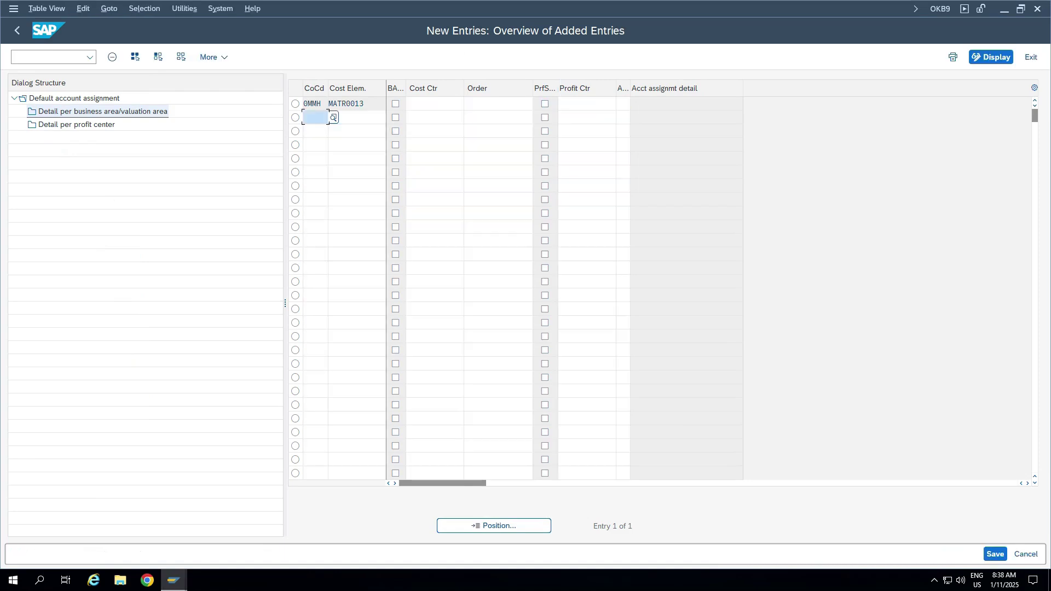
Try to open the detail per business area/valuation area for the MATR0013 entry.
{"action": "left_click", "coordinate": [432, 103]}
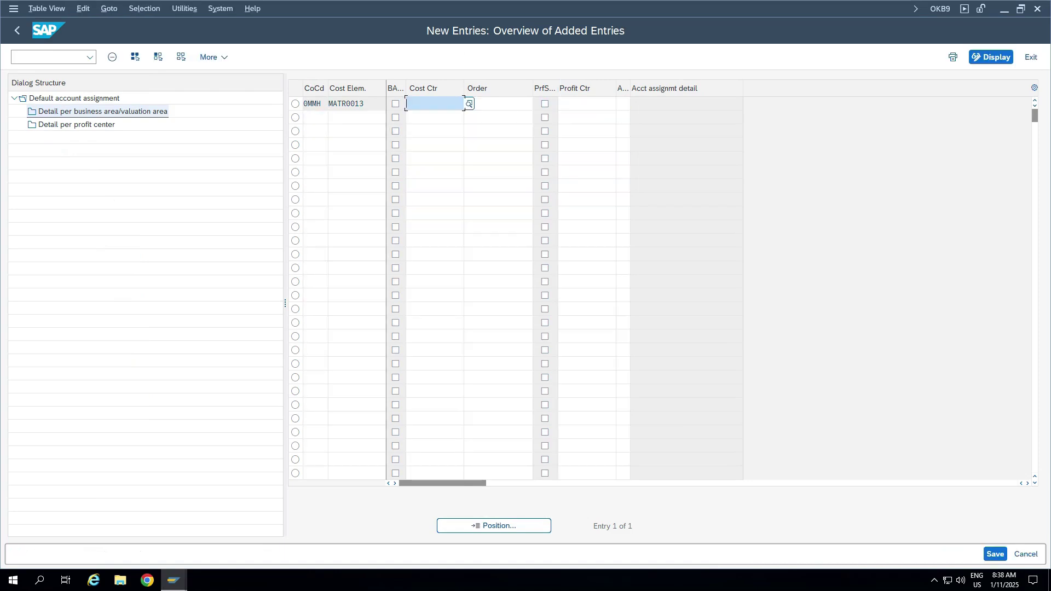
{"action": "left_click", "coordinate": [295, 104]}
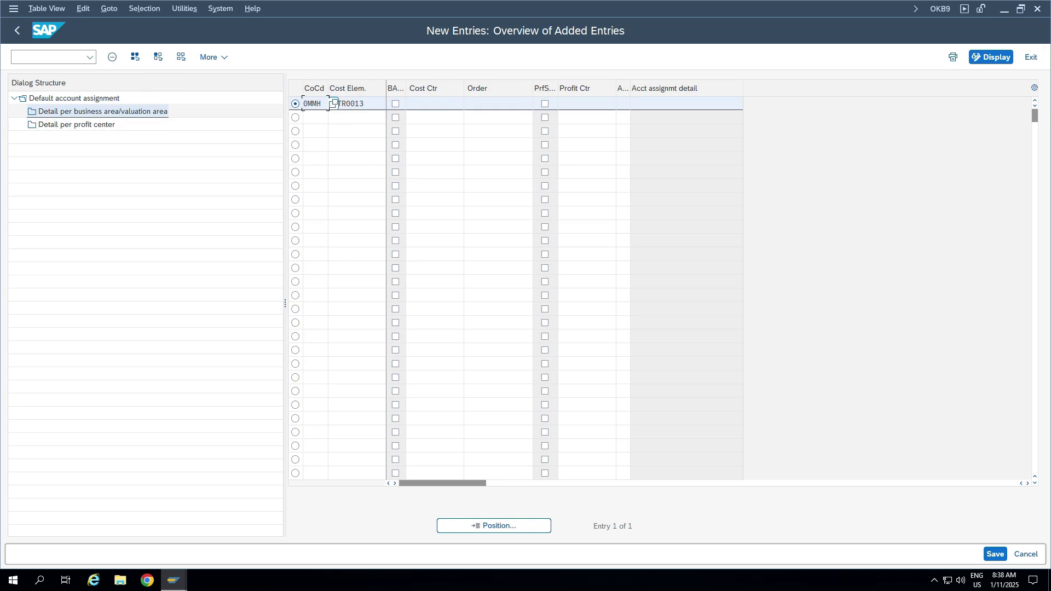
{"action": "double_click", "coordinate": [103, 112]}
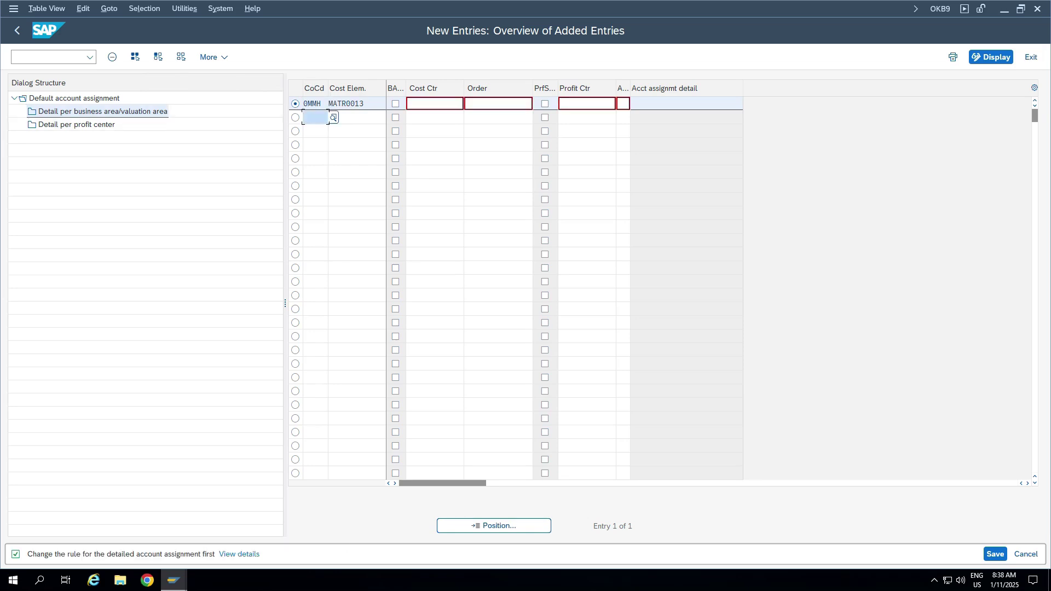
Read the long text of the detailed account assignment message, then review the available account assignment detail rules for the MATR0013 entry.
{"action": "left_click", "coordinate": [239, 554]}
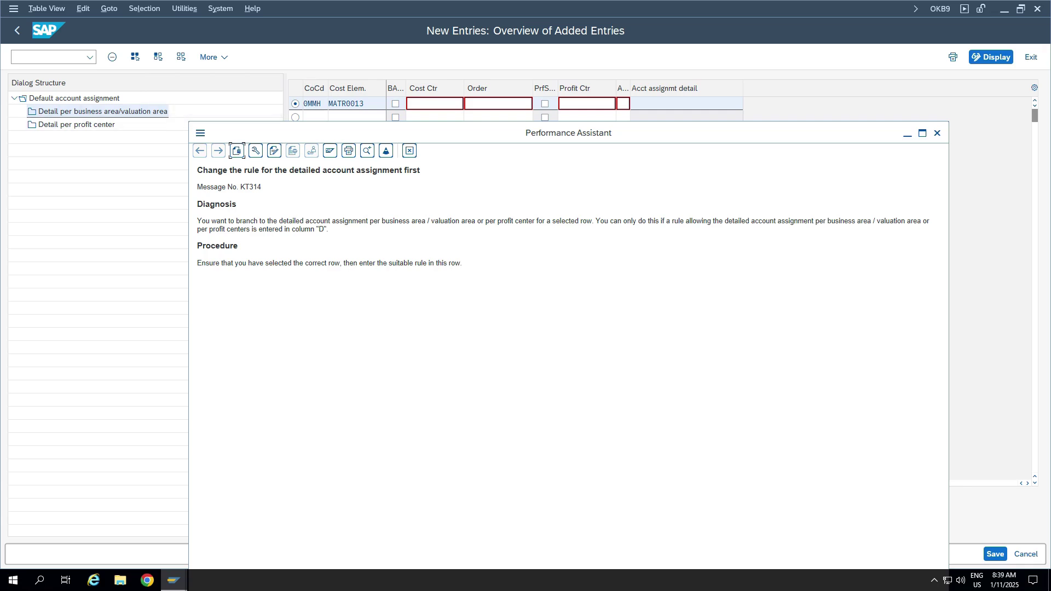
{"action": "left_click", "coordinate": [409, 151]}
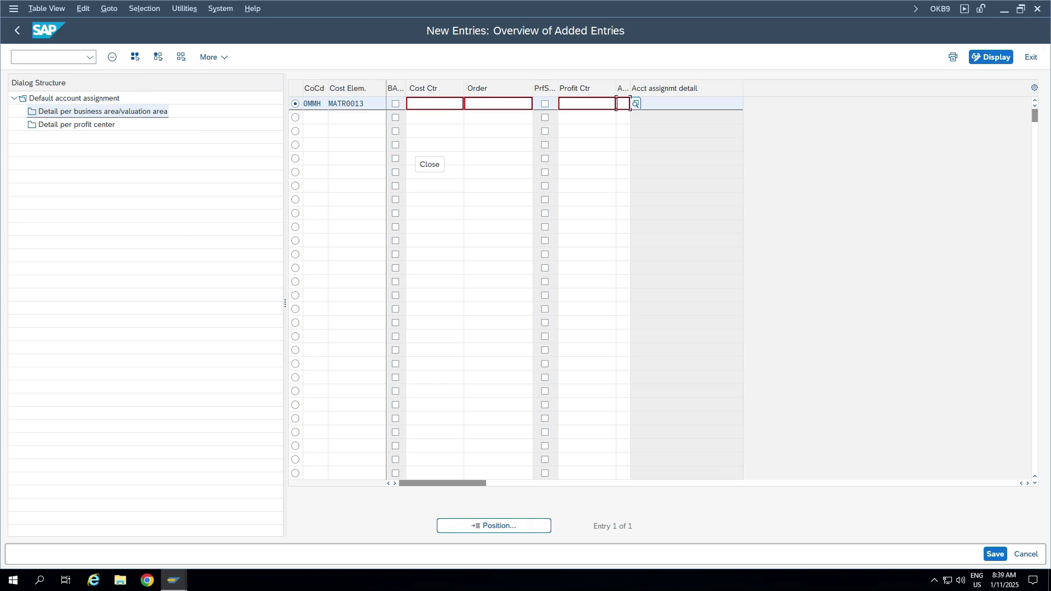
{"action": "left_click", "coordinate": [635, 104]}
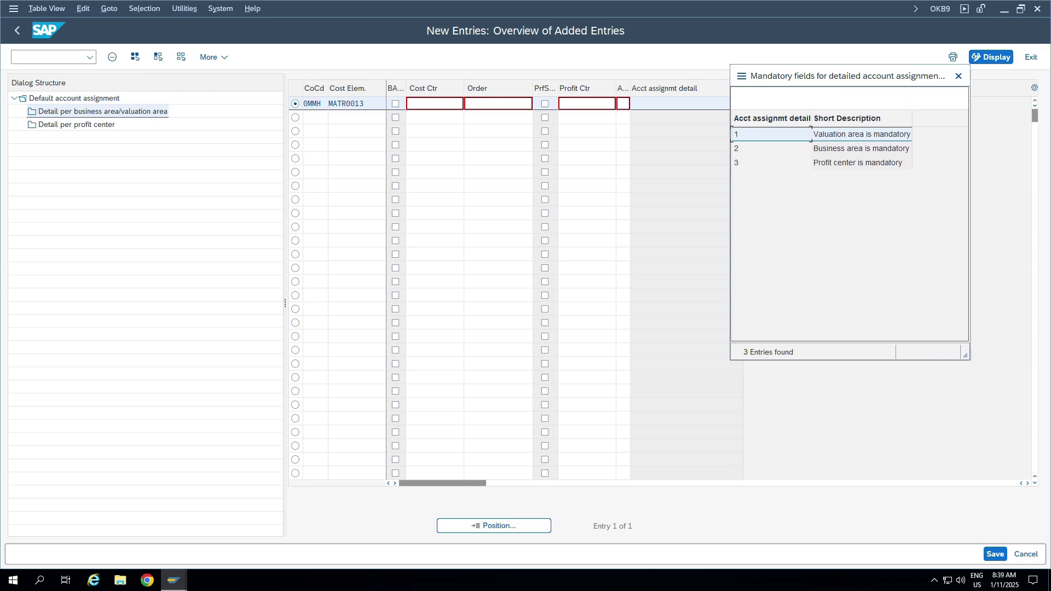
{"action": "left_click", "coordinate": [857, 163]}
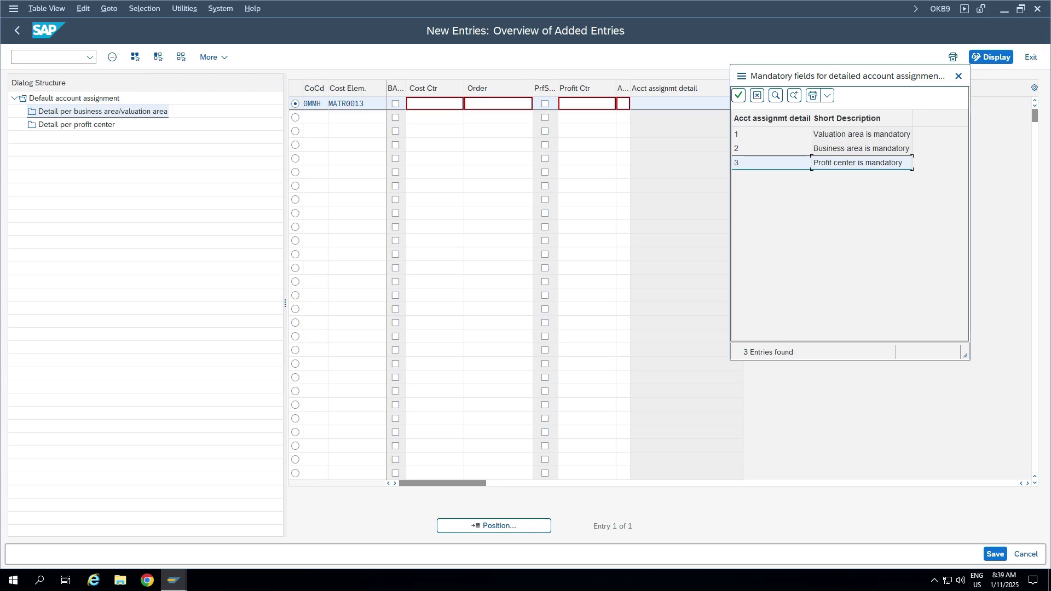
{"action": "left_click", "coordinate": [861, 134]}
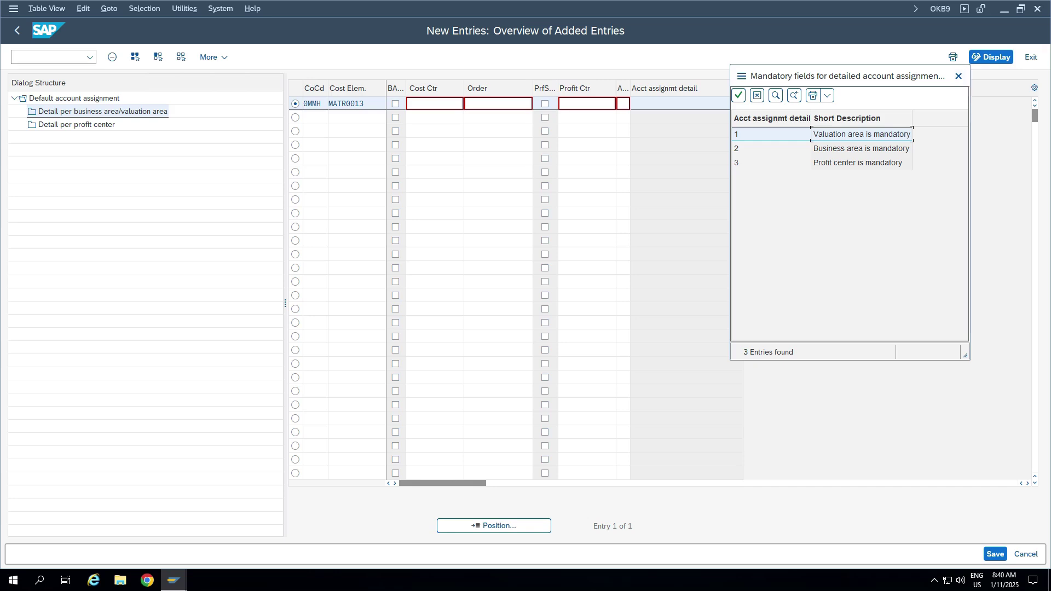
{"action": "left_click", "coordinate": [959, 77]}
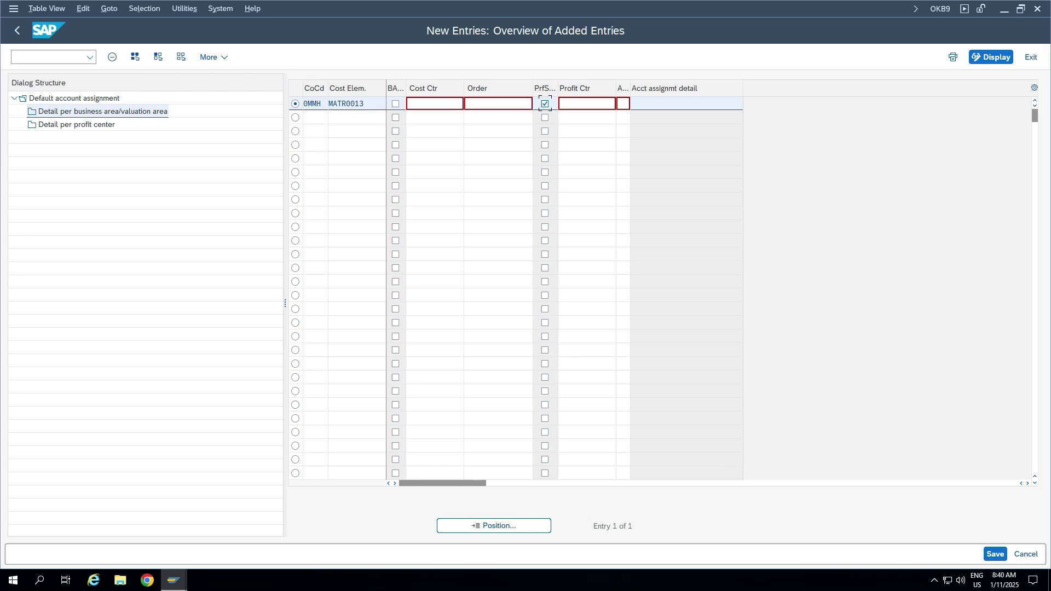
Activate the profitability segment indicator for the MATR0013 default account assignment and save the entry.
{"action": "left_click", "coordinate": [316, 117]}
{"action": "double_click", "coordinate": [103, 111]}
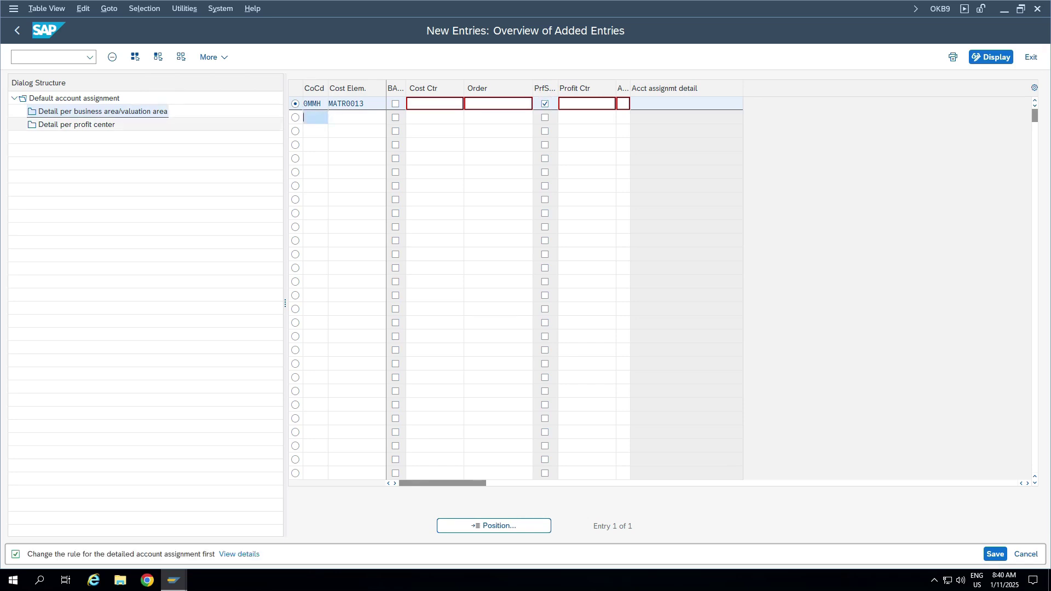
{"action": "left_click", "coordinate": [76, 124]}
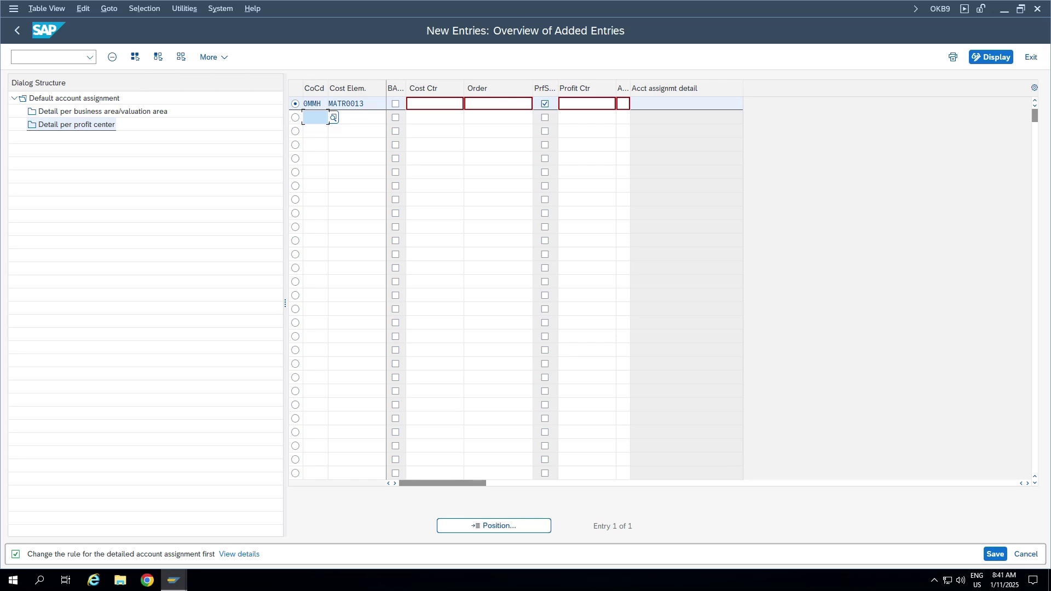
{"action": "key", "text": "ctrl+s"}
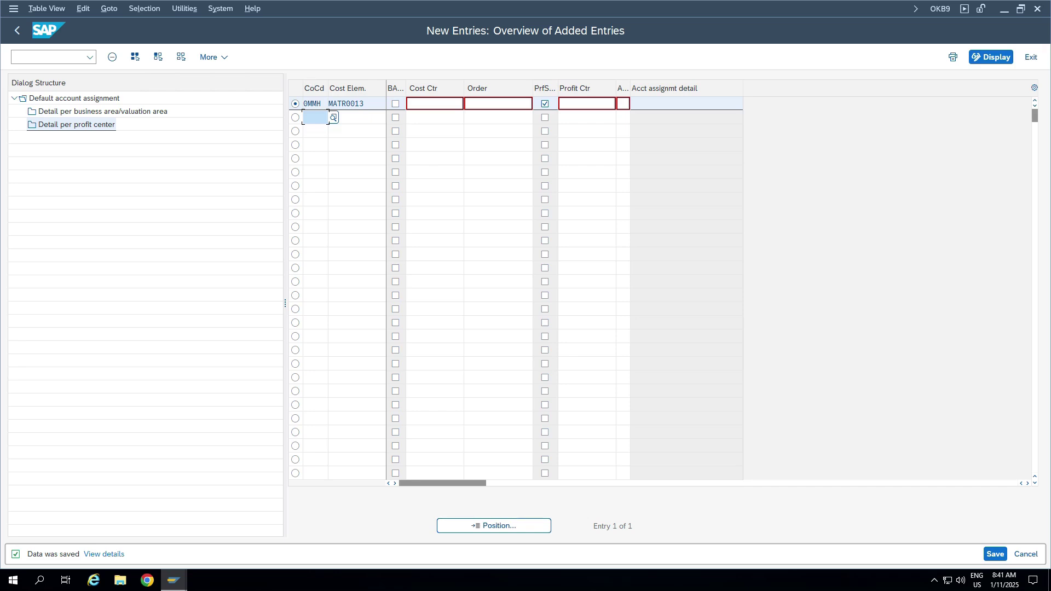
{"action": "key", "text": "ctrl+s"}
{"action": "left_click_drag", "start_coordinate": [365, 104], "coordinate": [328, 104]}
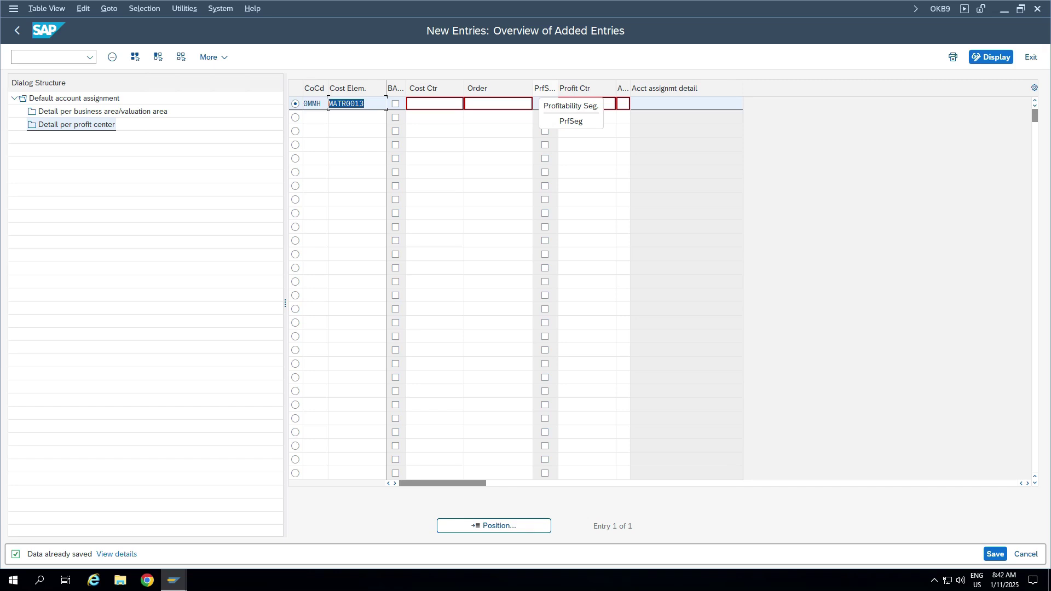
{"action": "left_click", "coordinate": [545, 104]}
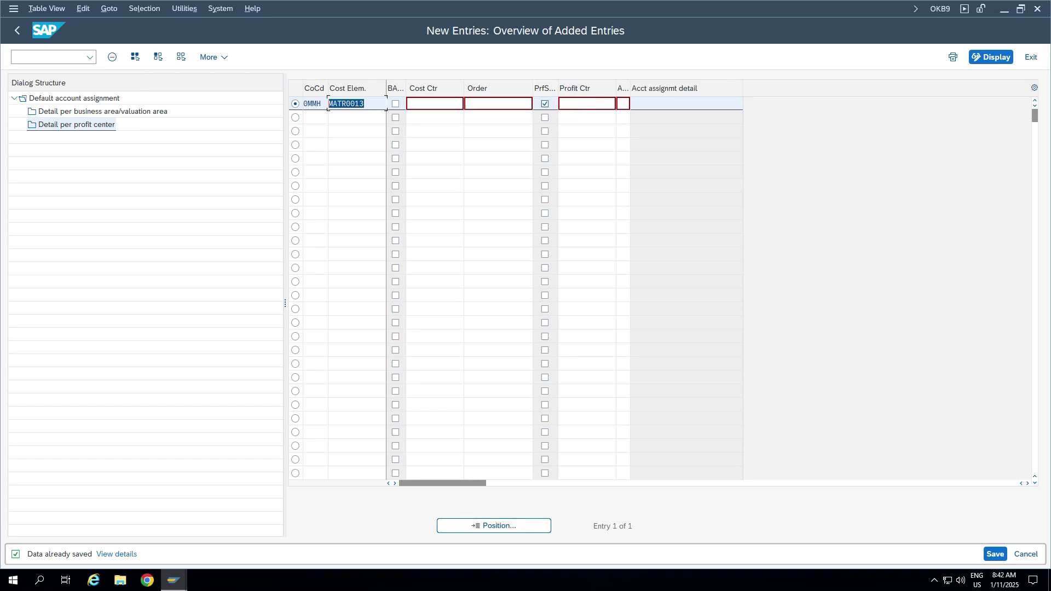
Switch to the material document session and start a 561 goods receipt with material slip and document header text test1.
{"action": "key", "text": "alt+Tab"}
{"action": "key", "text": "alt+Tab"}
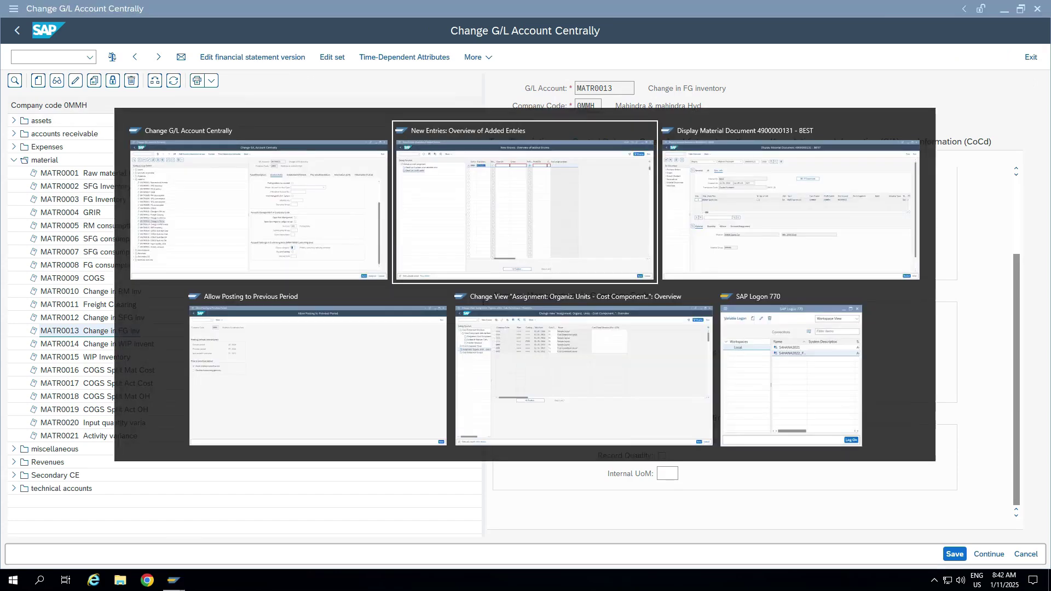
{"action": "key", "text": "alt+Tab"}
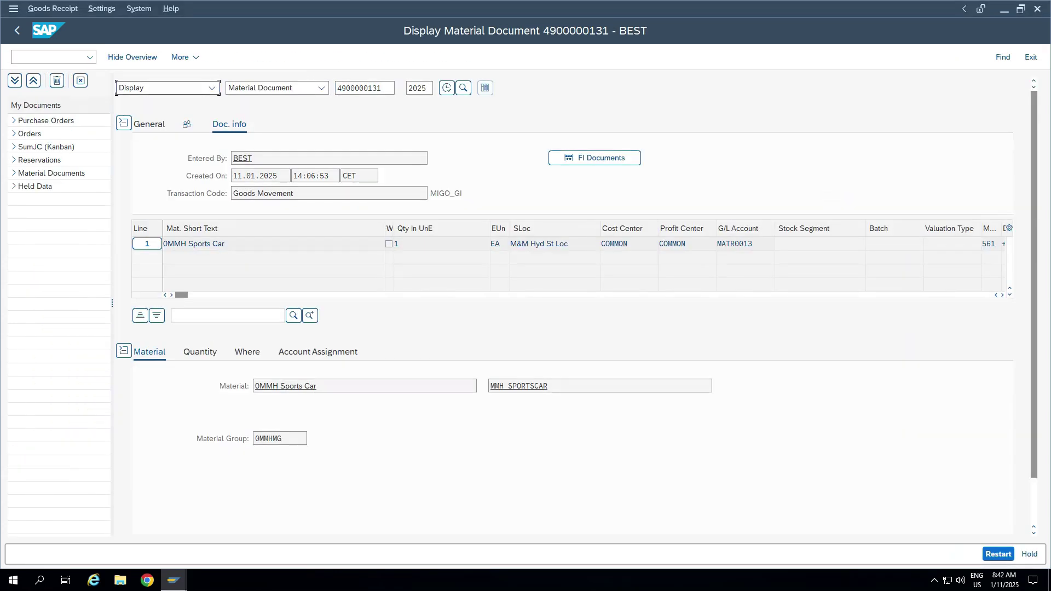
{"action": "left_click", "coordinate": [211, 87]}
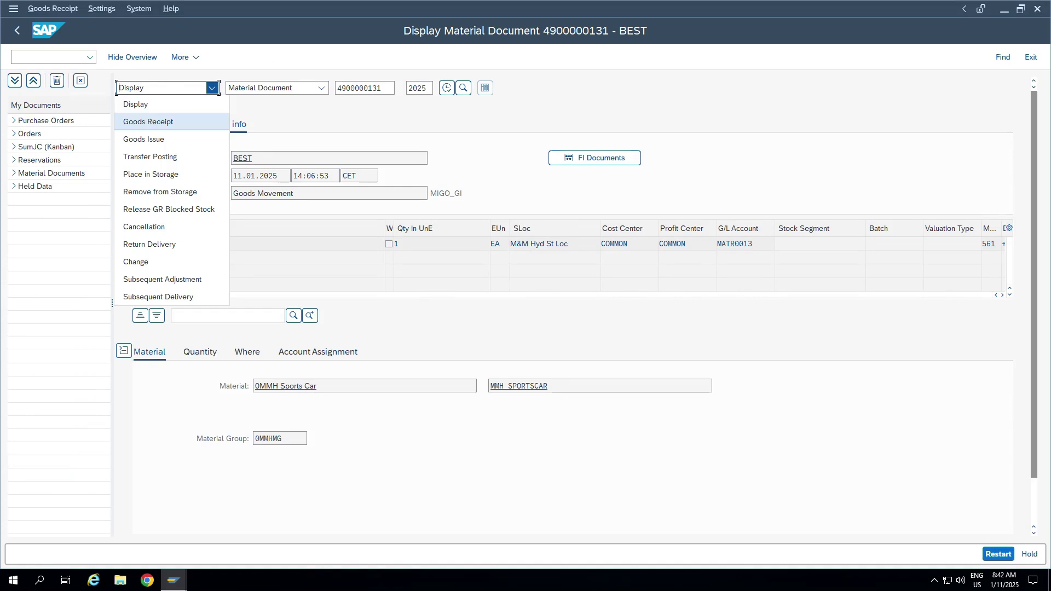
{"action": "left_click", "coordinate": [148, 121]}
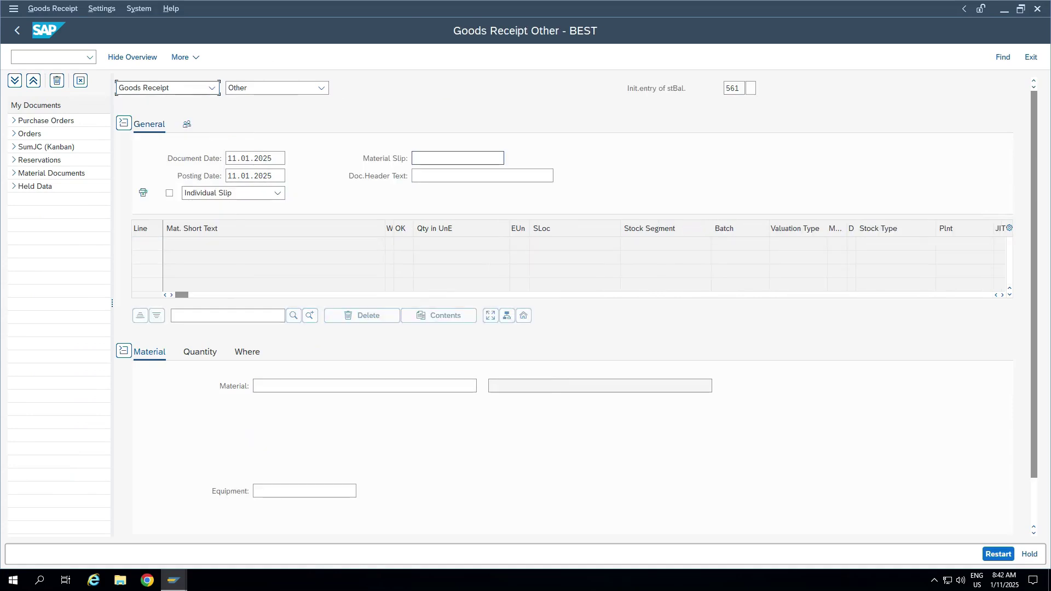
{"action": "left_click", "coordinate": [458, 158]}
{"action": "type", "text": "test1"}
{"action": "key", "text": "Tab"}
{"action": "type", "text": "test1"}
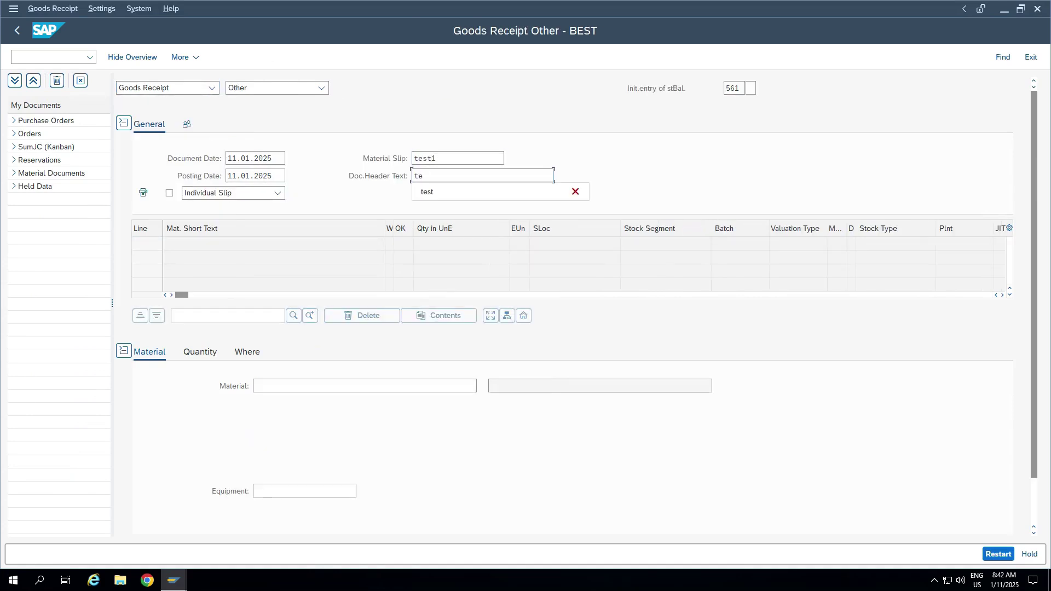
{"action": "key", "text": "Return"}
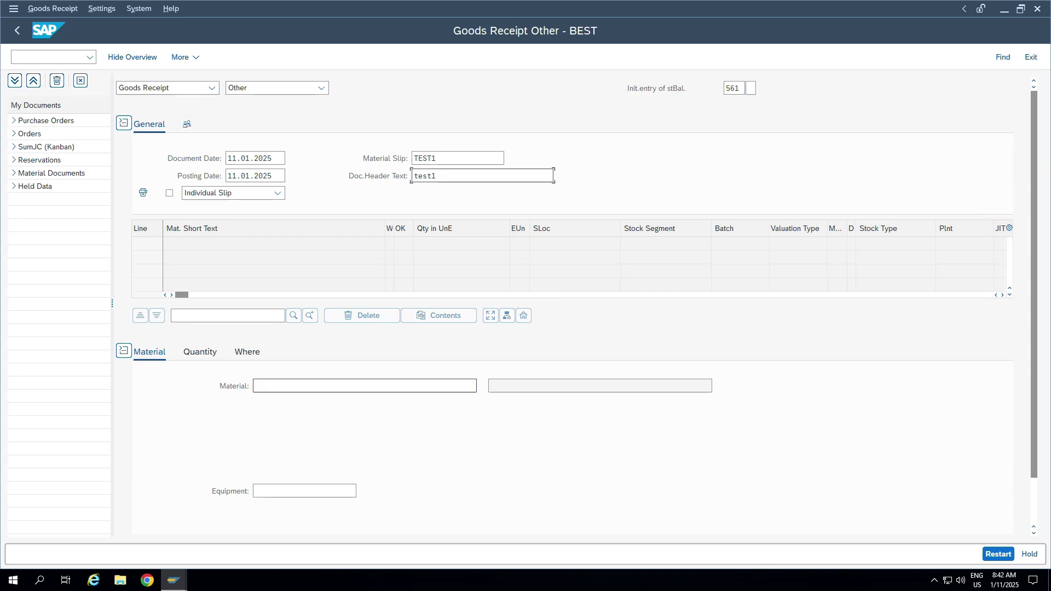
Enter material MMH_SPORTSCAR with quantity 1 for the goods receipt item.
{"action": "left_click", "coordinate": [364, 386]}
{"action": "left_click", "coordinate": [299, 401]}
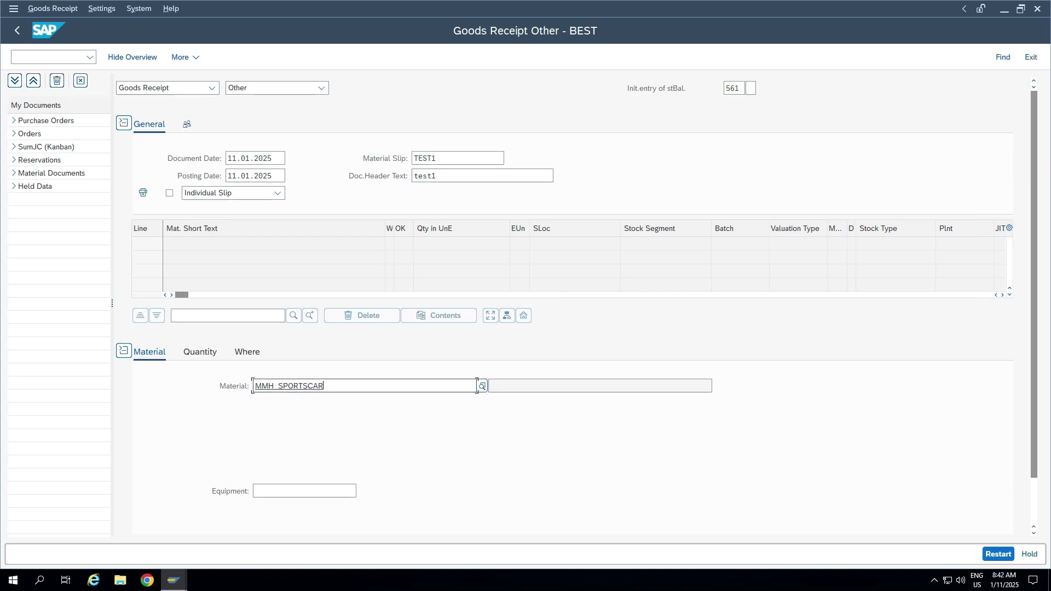
{"action": "key", "text": "Tab"}
{"action": "type", "text": "1"}
{"action": "key", "text": "Tab"}
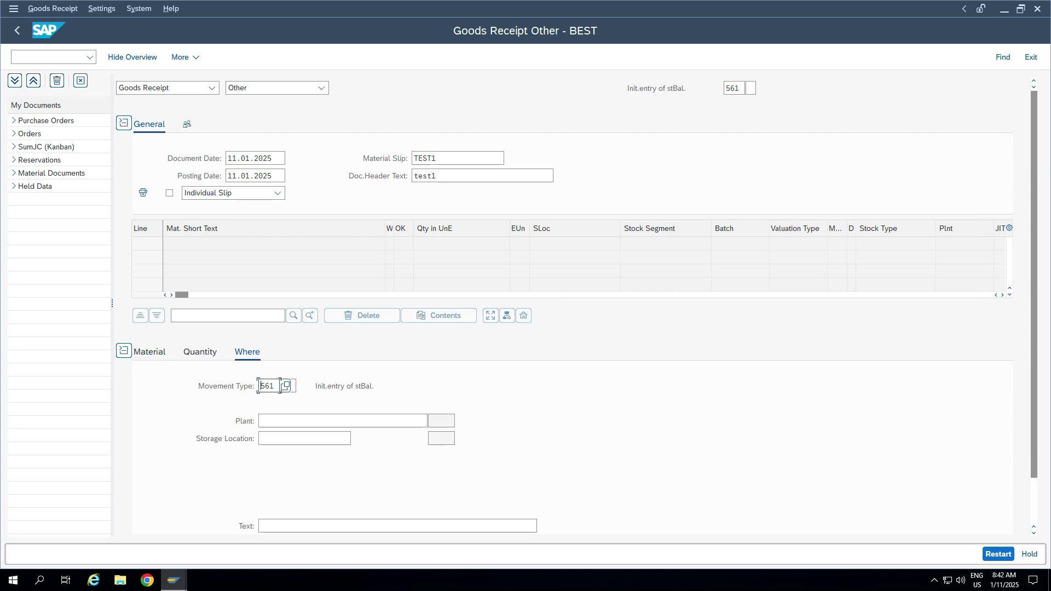
Set the goods receipt item's plant and storage location to 0MMH and post the goods receipt.
{"action": "key", "text": "Tab"}
{"action": "type", "text": "0mmh"}
{"action": "left_click", "coordinate": [351, 439]}
{"action": "type", "text": "0mmh"}
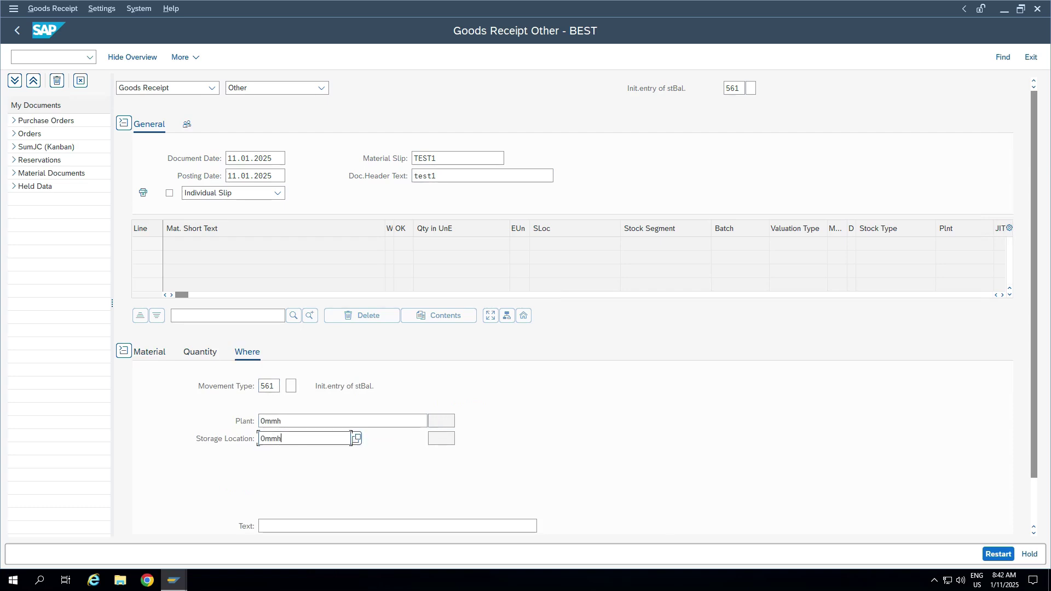
{"action": "key", "text": "Return"}
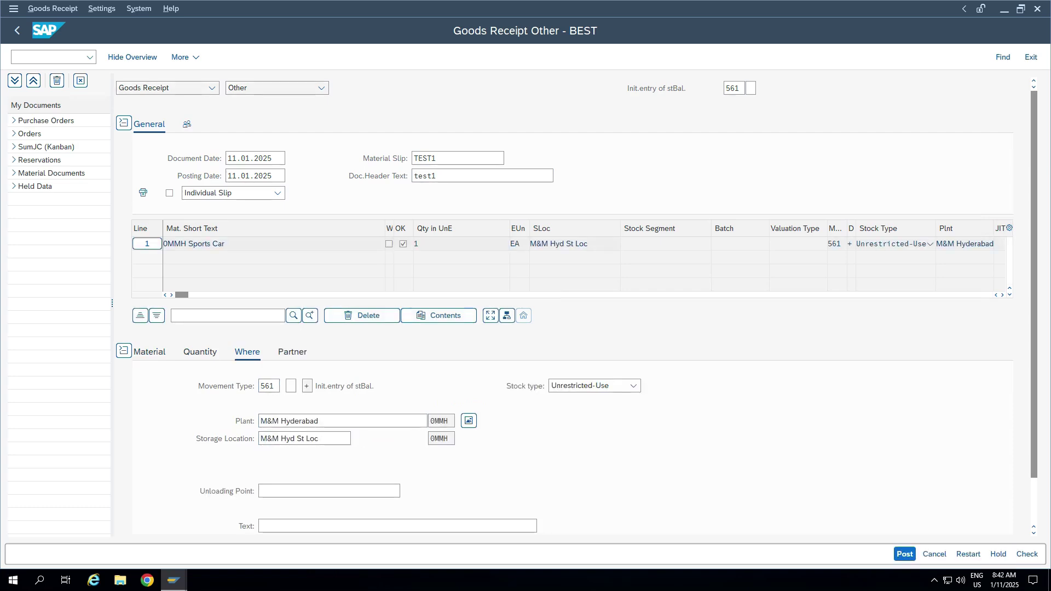
{"action": "key", "text": "ctrl+s"}
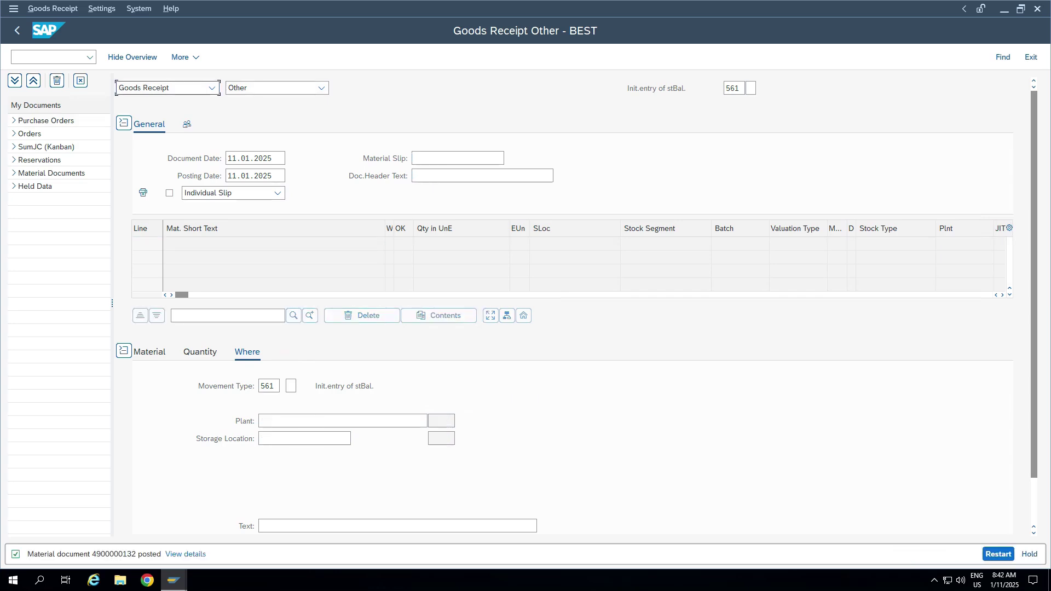
Display the newly posted material document and open its accounting document from the document information.
{"action": "left_click", "coordinate": [212, 89]}
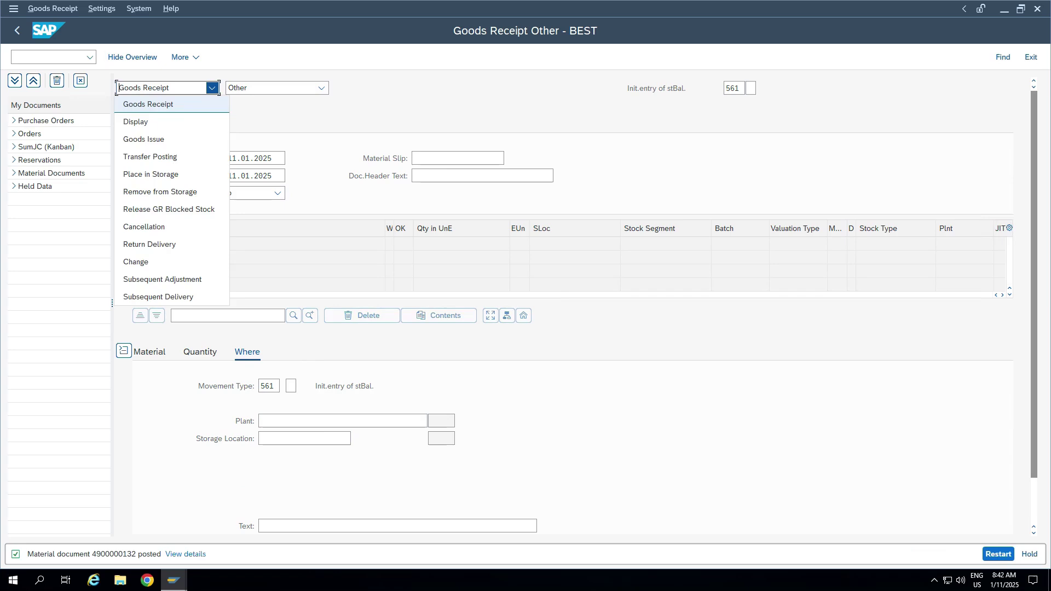
{"action": "left_click", "coordinate": [143, 122]}
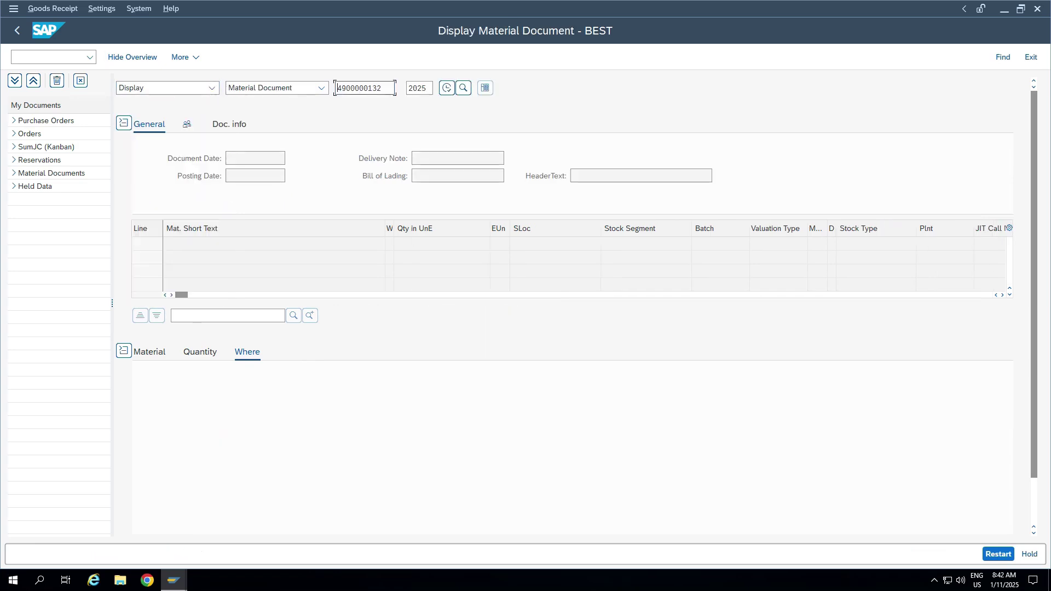
{"action": "key", "text": "Return"}
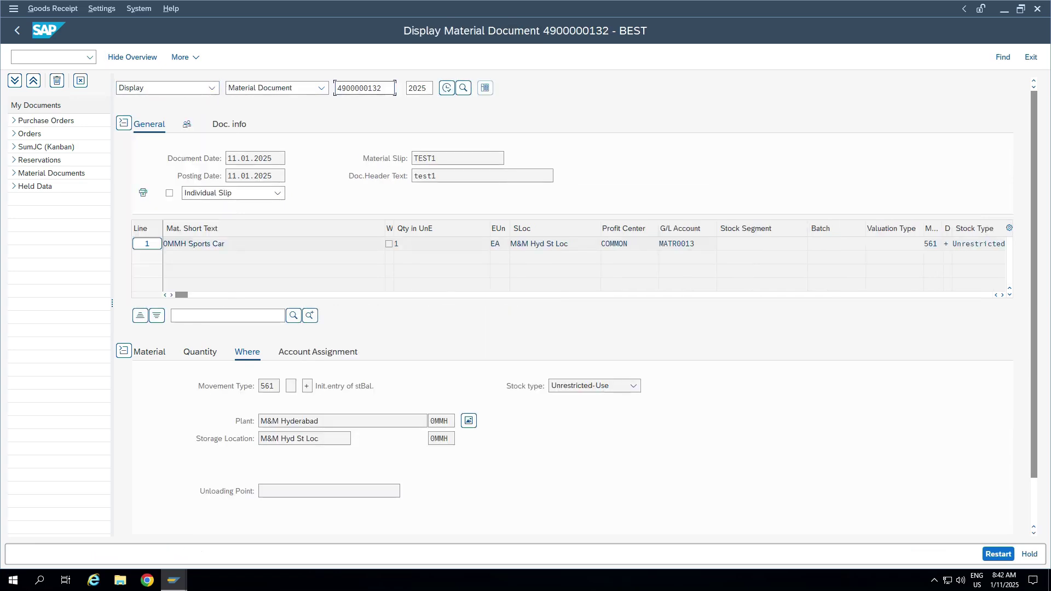
{"action": "left_click", "coordinate": [229, 124]}
{"action": "left_click", "coordinate": [595, 158]}
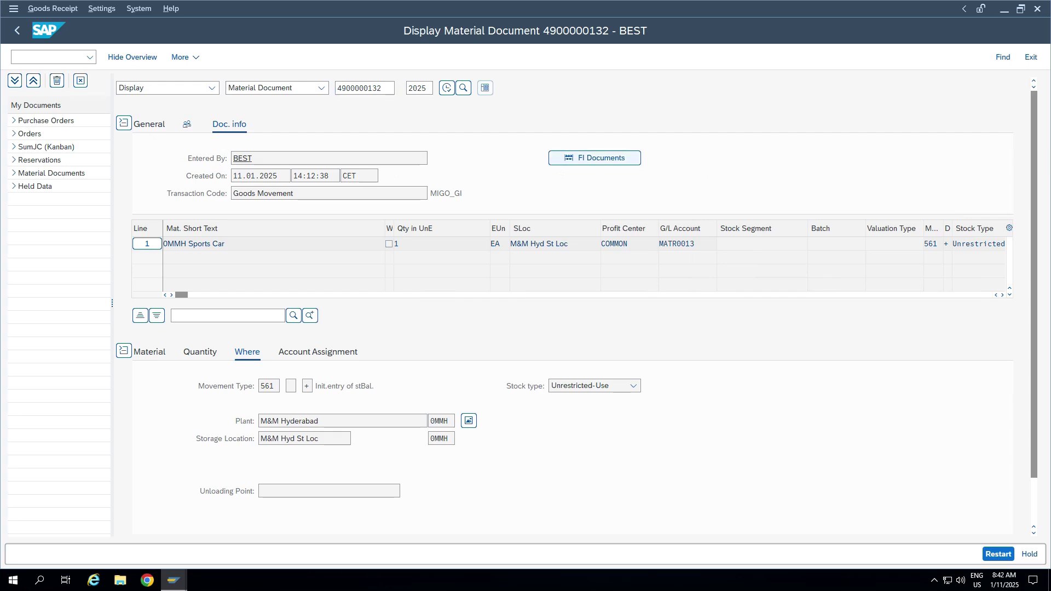
{"action": "key", "text": "Return"}
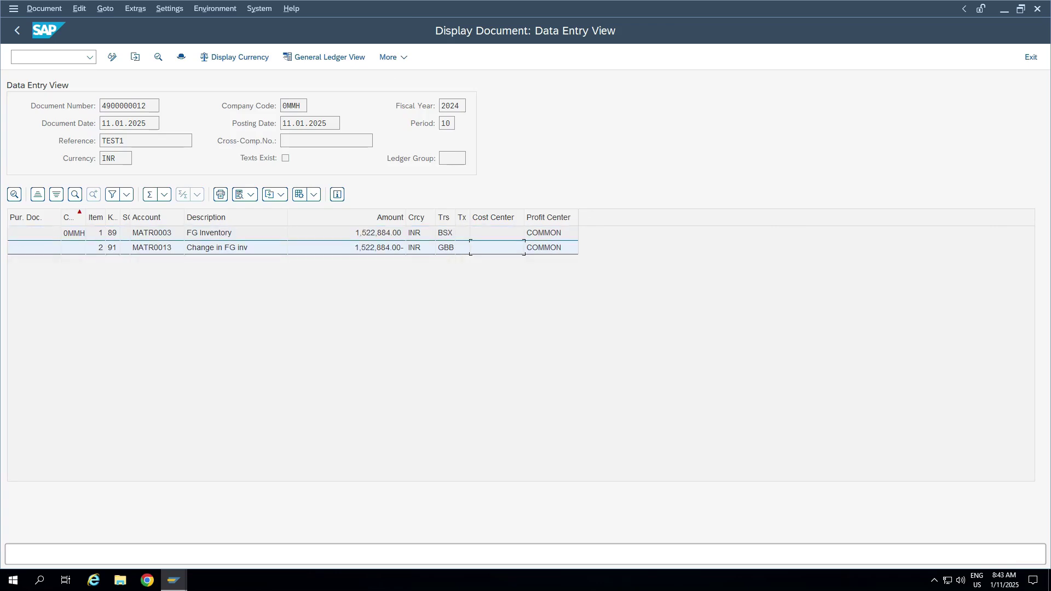
Open the MATR0013 line item's profitability segment assignment and check its profit center characteristic.
{"action": "key", "text": "F2"}
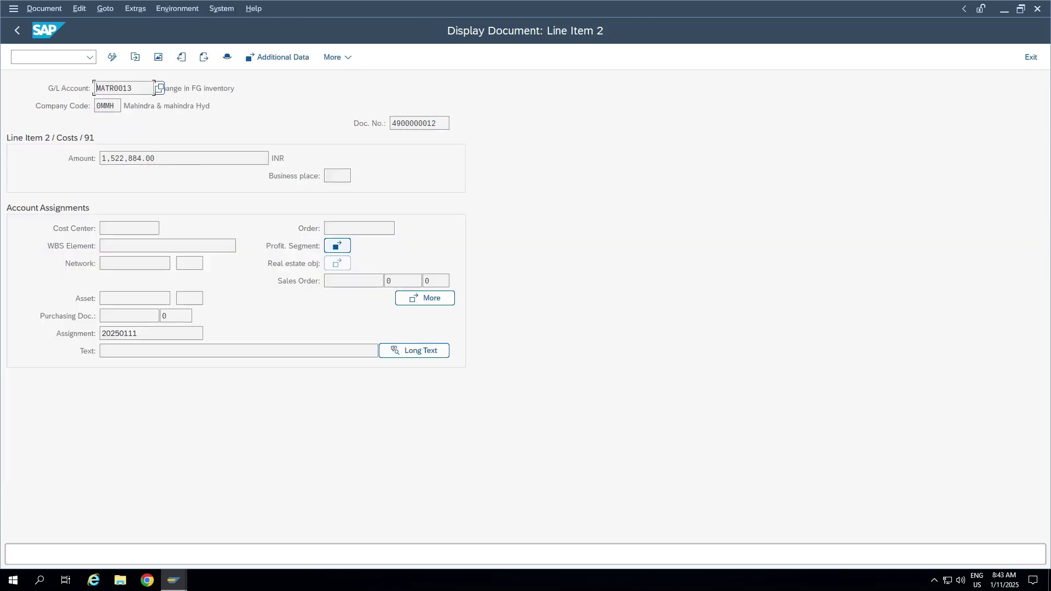
{"action": "left_click", "coordinate": [338, 246]}
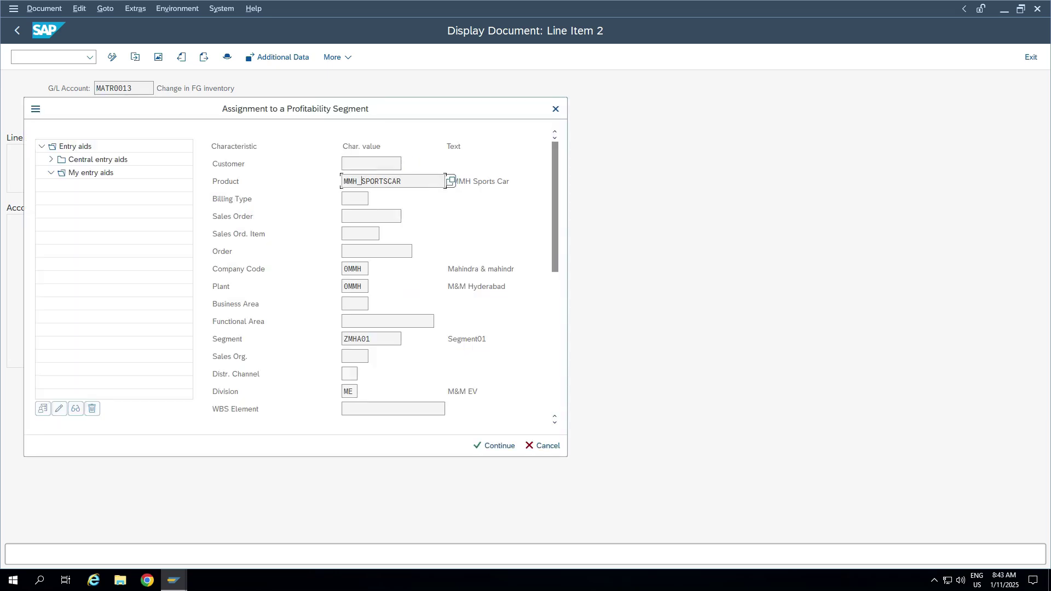
{"action": "scroll", "coordinate": [385, 278], "scroll_direction": "down", "scroll_amount": 7}
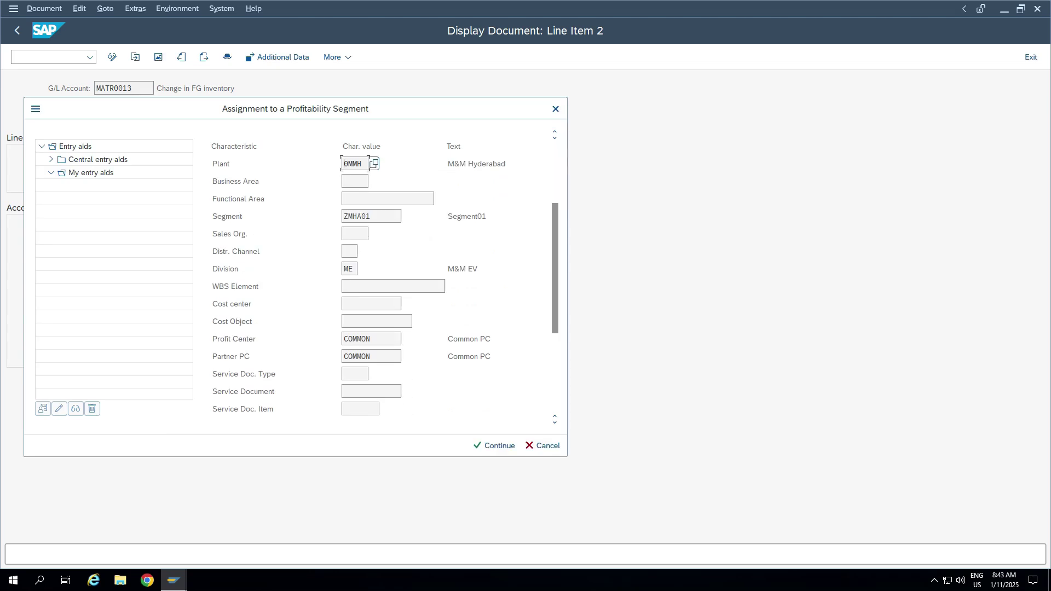
{"action": "left_click_drag", "start_coordinate": [372, 339], "coordinate": [342, 338]}
{"action": "scroll", "coordinate": [401, 339], "scroll_direction": "up", "scroll_amount": 2}
{"action": "left_click", "coordinate": [412, 164]}
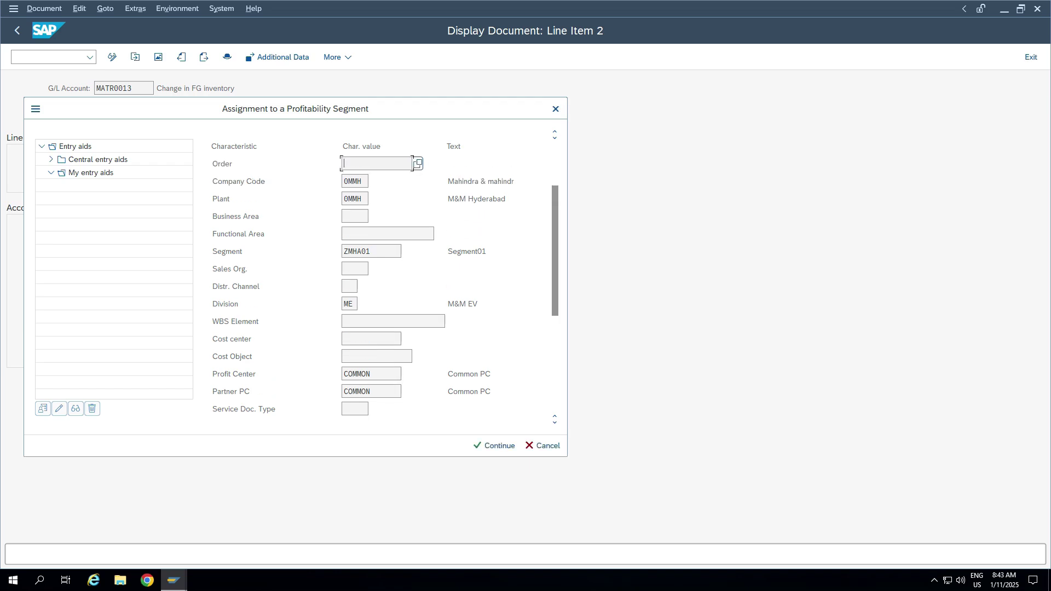
Examine the segment, company code, plant, division and product characteristics of the profitability segment, then return to the document's data entry view.
{"action": "left_click_drag", "start_coordinate": [378, 251], "coordinate": [342, 251]}
{"action": "double_click", "coordinate": [368, 181]}
{"action": "double_click", "coordinate": [368, 199]}
{"action": "double_click", "coordinate": [355, 304]}
{"action": "scroll", "coordinate": [401, 164], "scroll_direction": "up", "scroll_amount": 5}
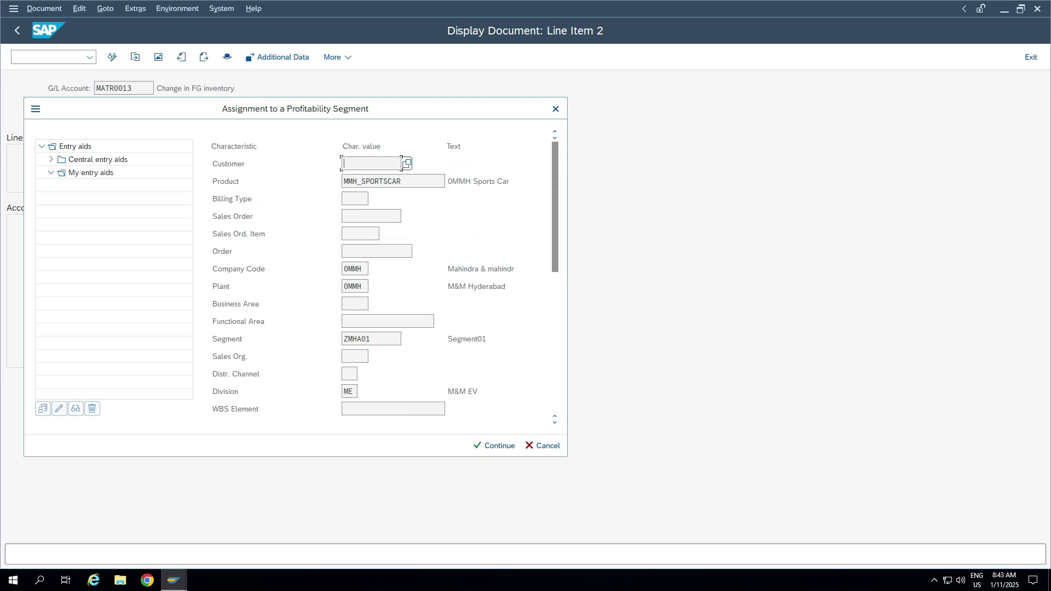
{"action": "double_click", "coordinate": [445, 181]}
{"action": "scroll", "coordinate": [371, 163], "scroll_direction": "down", "scroll_amount": 2}
{"action": "scroll", "coordinate": [401, 164], "scroll_direction": "down", "scroll_amount": 3}
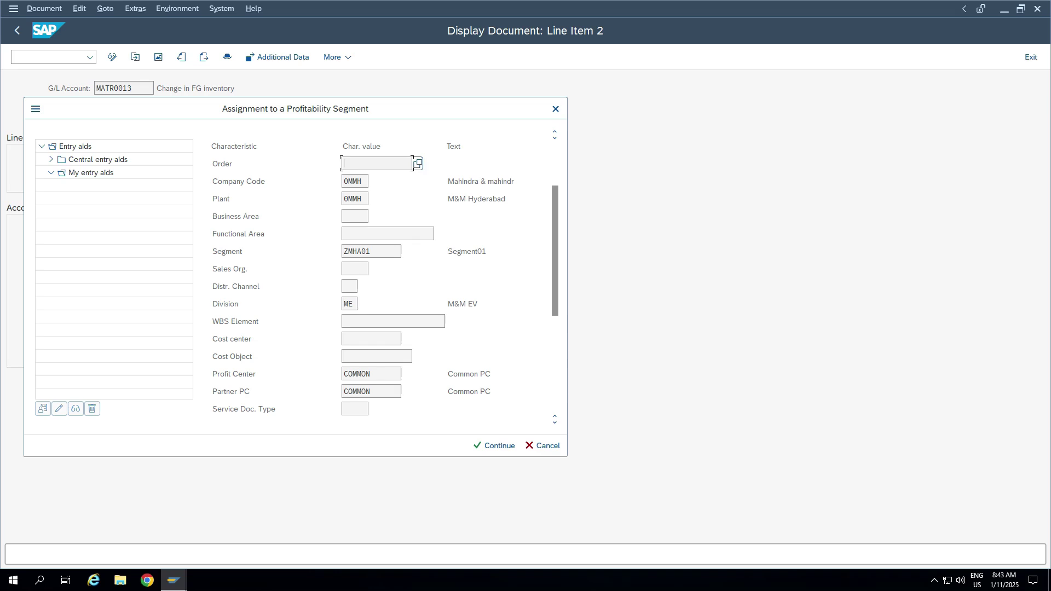
{"action": "key", "text": "Return"}
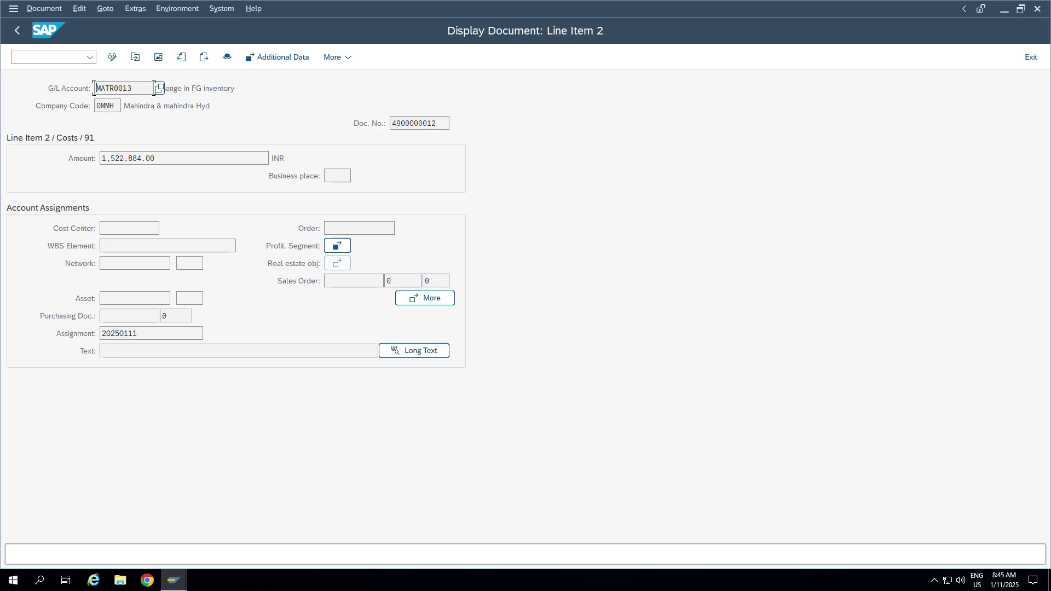
{"action": "key", "text": "F3"}
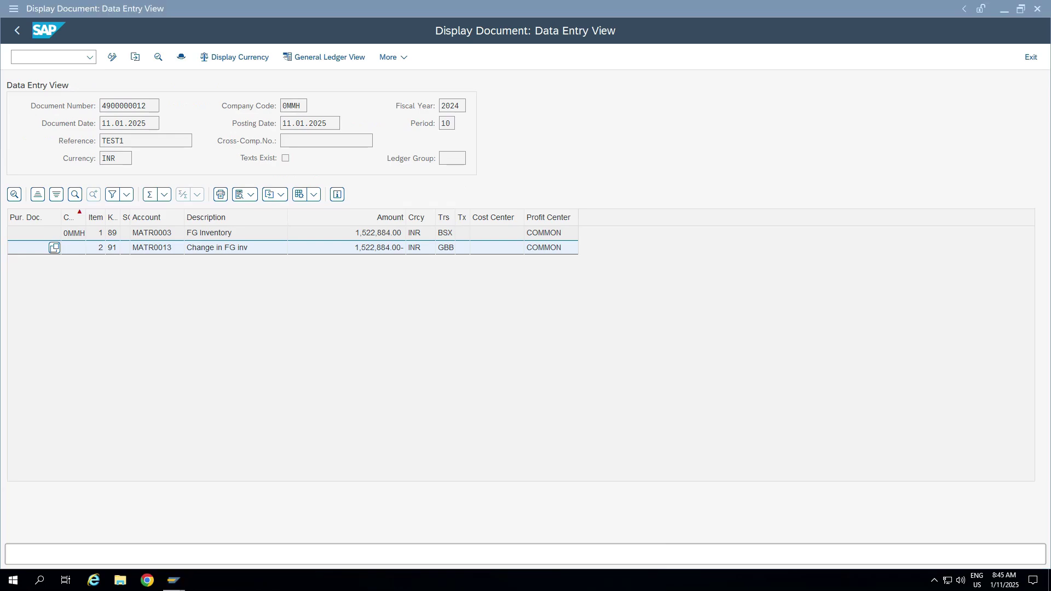
Switch to the MATR0013 G/L account and check the cost center setting in its field status group's additional account assignments.
{"action": "mouse_move", "coordinate": [173, 580]}
{"action": "left_click", "coordinate": [353, 534]}
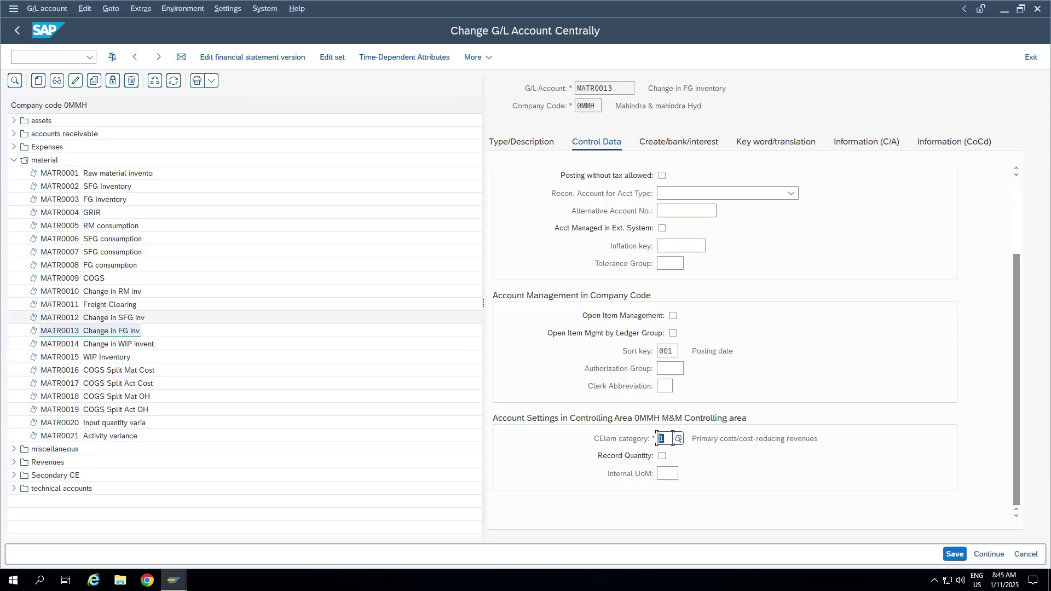
{"action": "key", "text": "ctrl+Page_Down"}
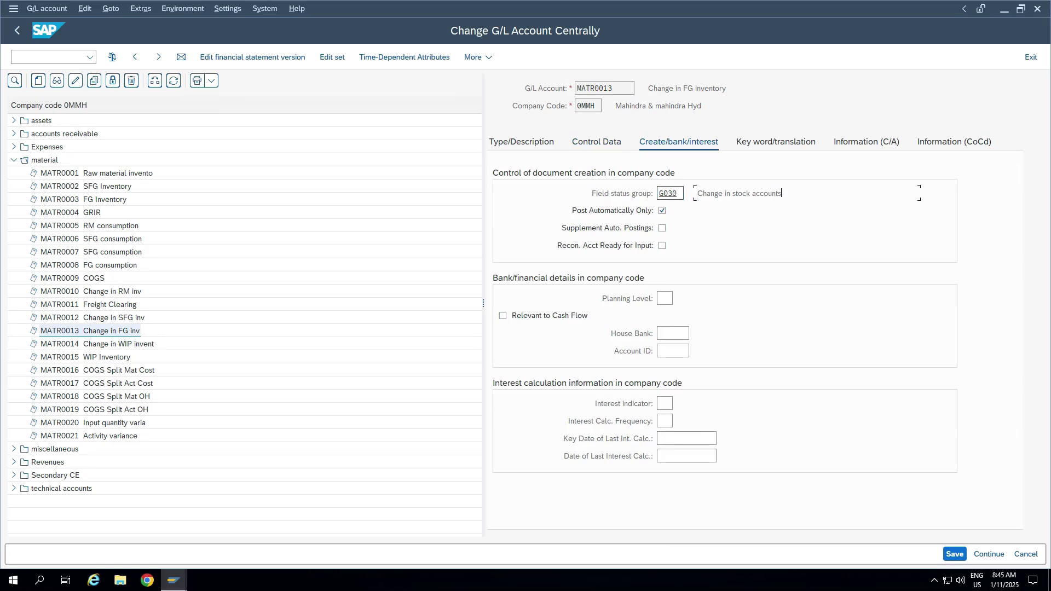
{"action": "key", "text": "F2"}
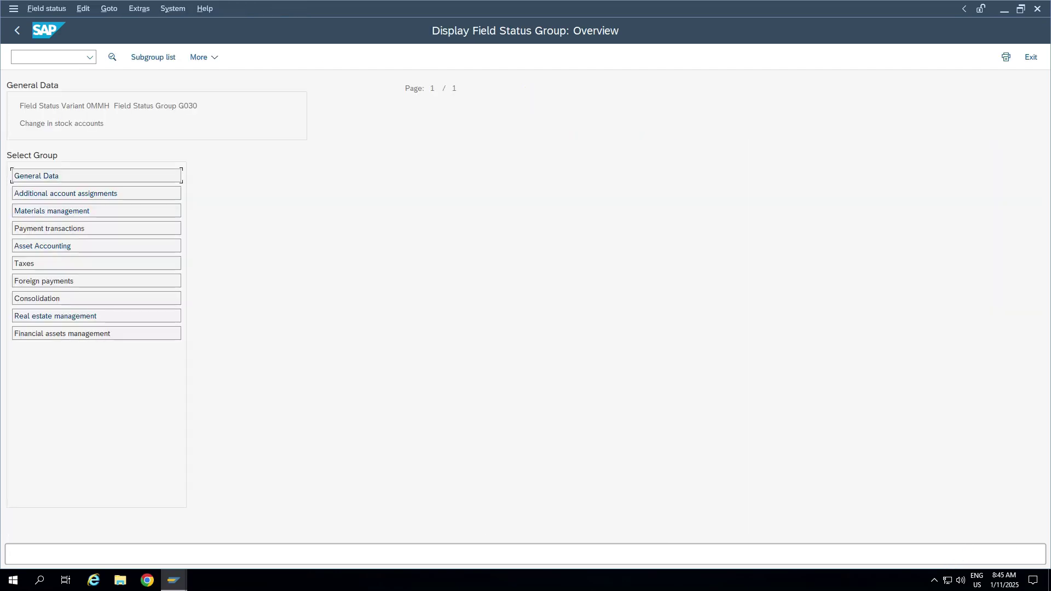
{"action": "double_click", "coordinate": [66, 194]}
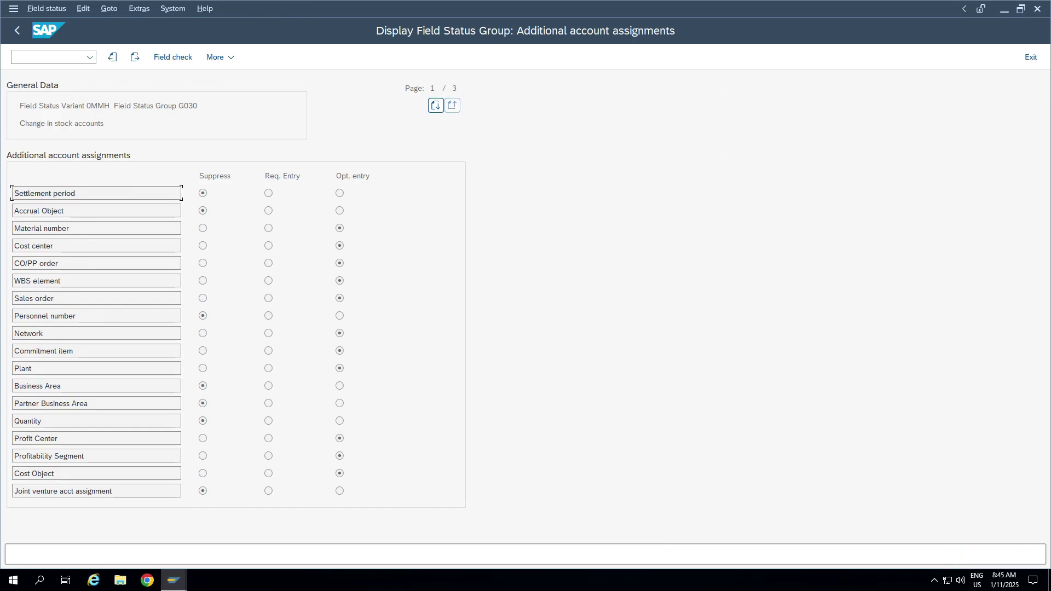
{"action": "left_click_drag", "start_coordinate": [54, 246], "coordinate": [15, 246]}
{"action": "left_click", "coordinate": [340, 246]}
{"action": "key", "text": "F3"}
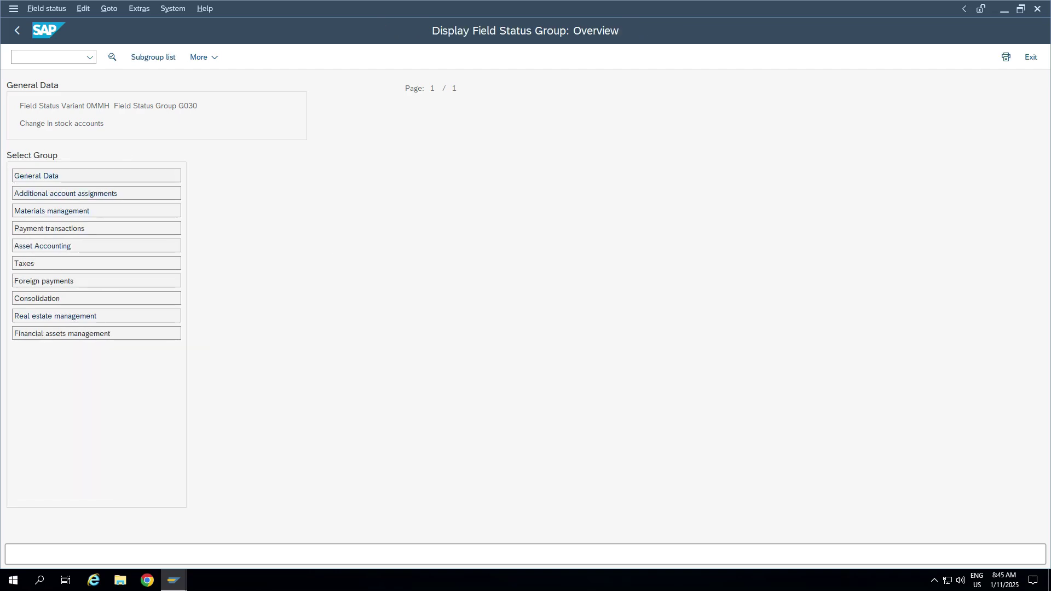
{"action": "key", "text": "F3"}
Temporarily assign field status group G004 to MATR0013 to review its additional account assignments, and restore group G030.
{"action": "double_click", "coordinate": [683, 193]}
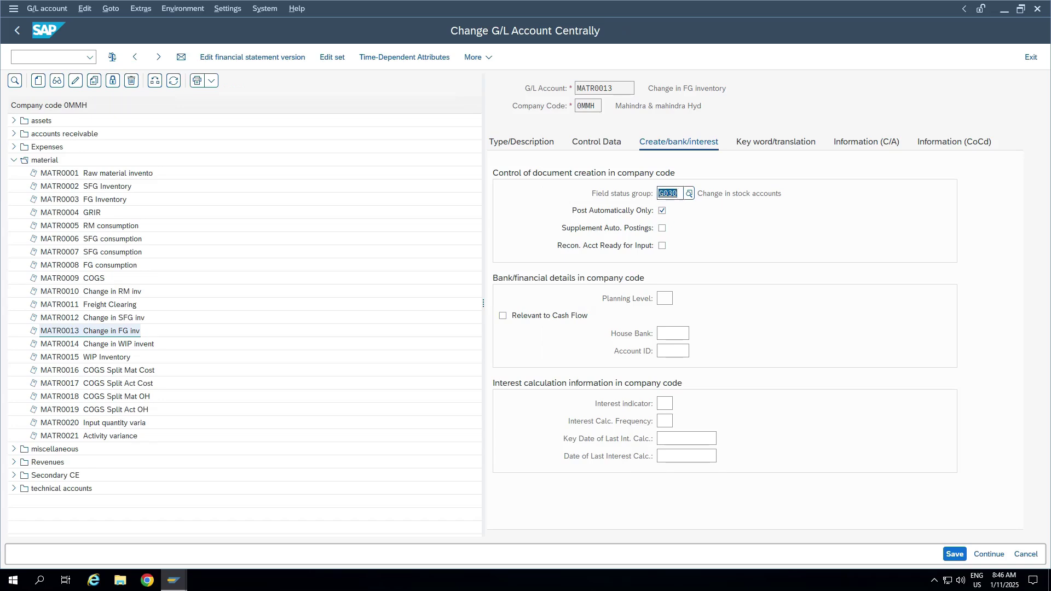
{"action": "type", "text": "g004"}
{"action": "key", "text": "Return"}
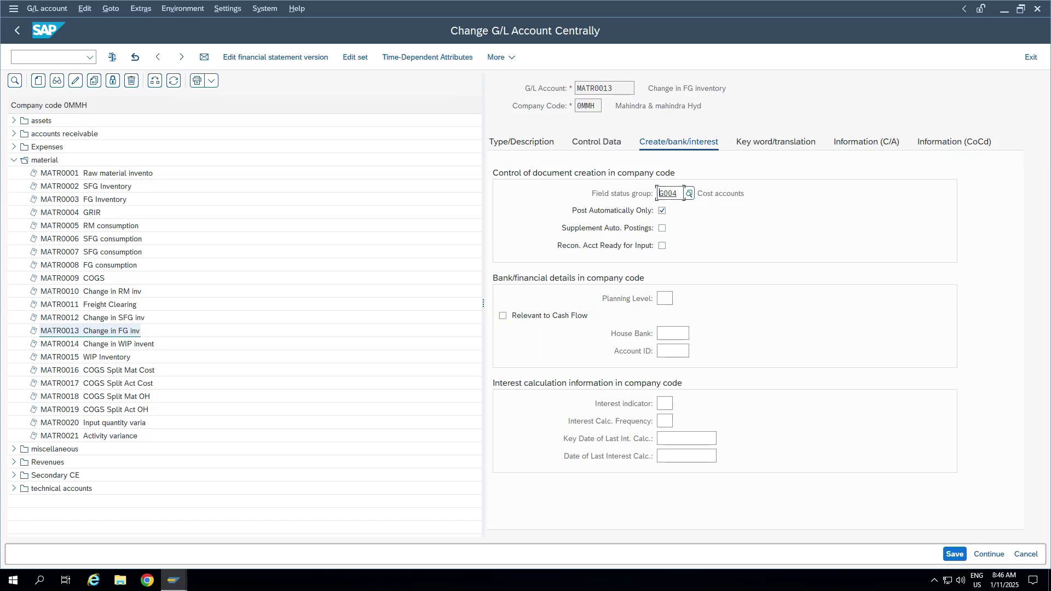
{"action": "double_click", "coordinate": [683, 193]}
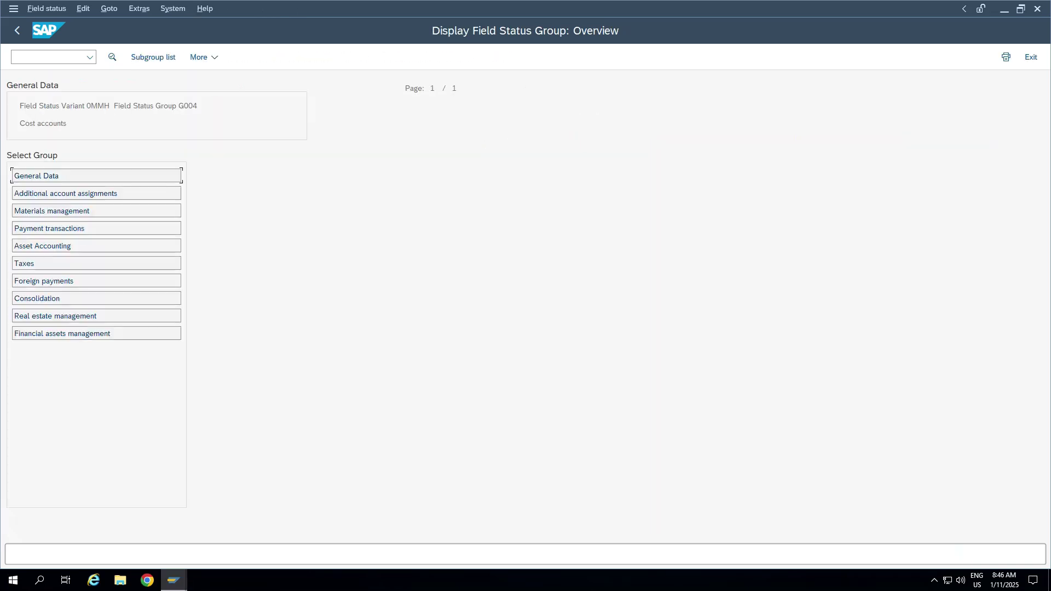
{"action": "double_click", "coordinate": [65, 193]}
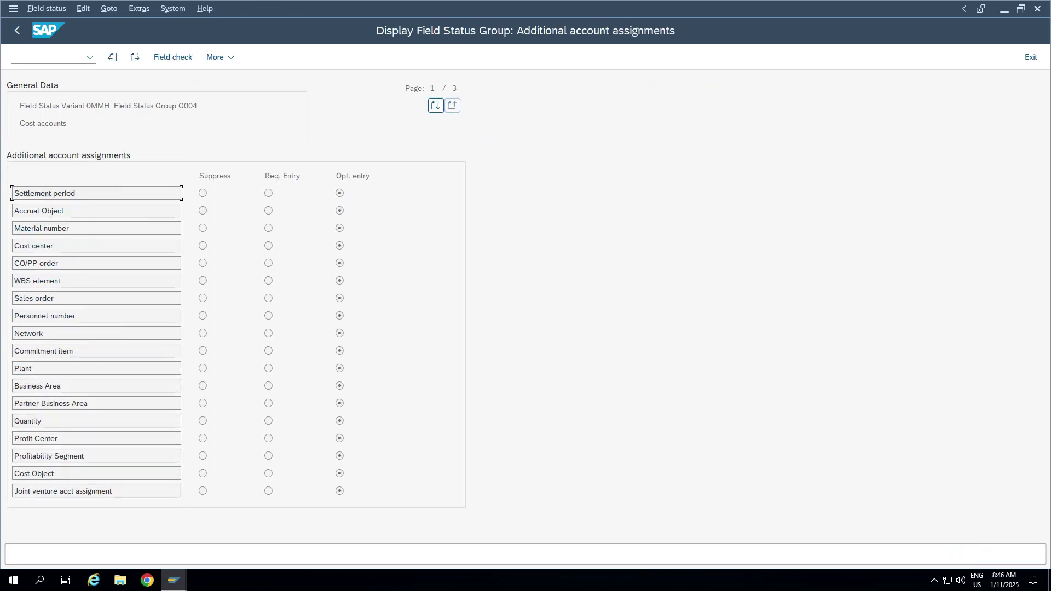
{"action": "key", "text": "F3"}
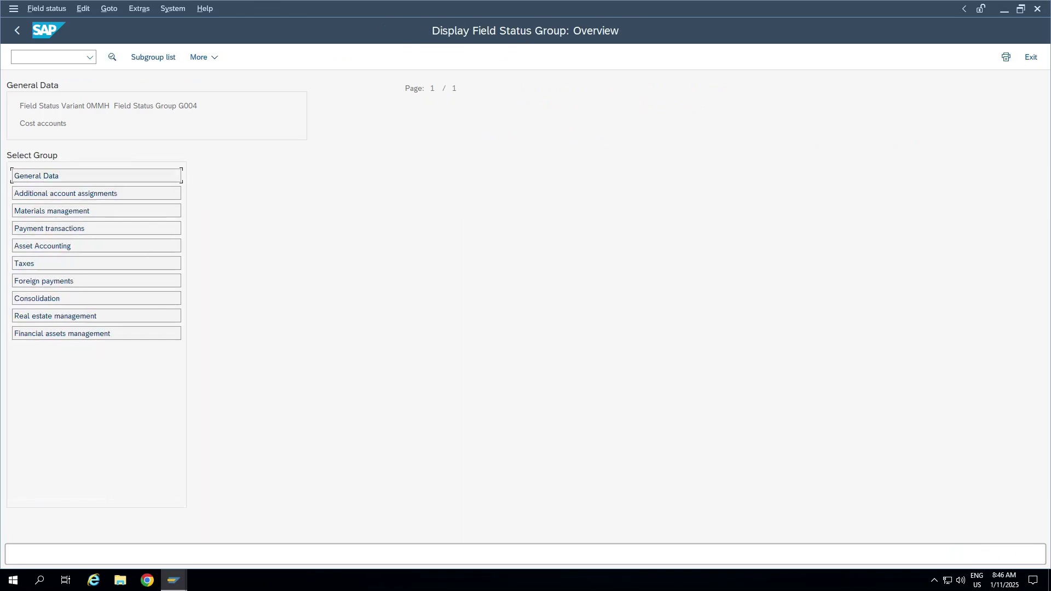
{"action": "key", "text": "F3"}
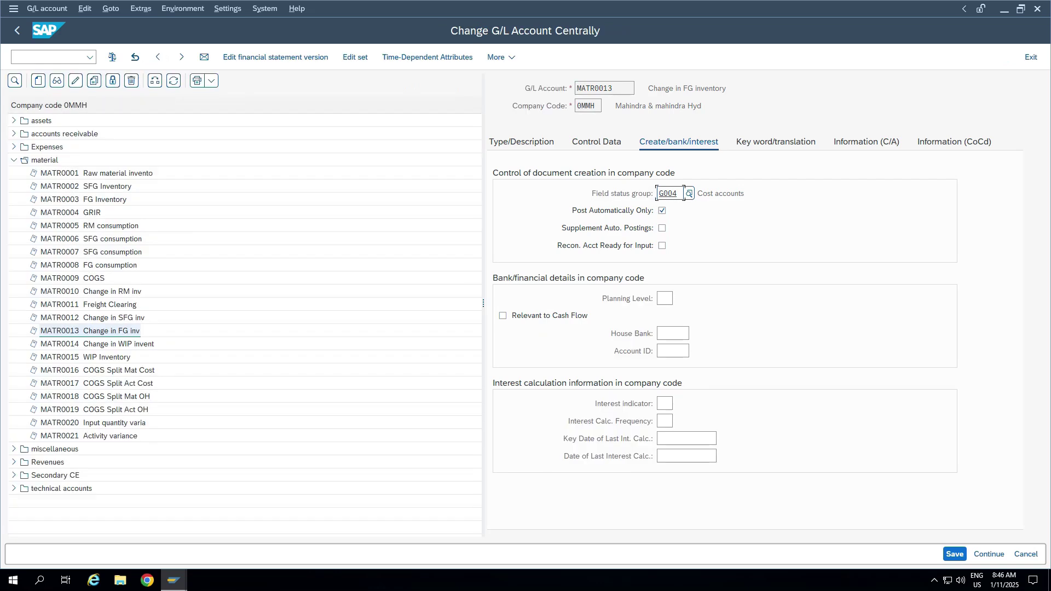
{"action": "type", "text": "G030"}
{"action": "key", "text": "Return"}
Check the profitability segment setting in field status group G030's additional account assignments and save the MATR0013 account.
{"action": "key", "text": "F2"}
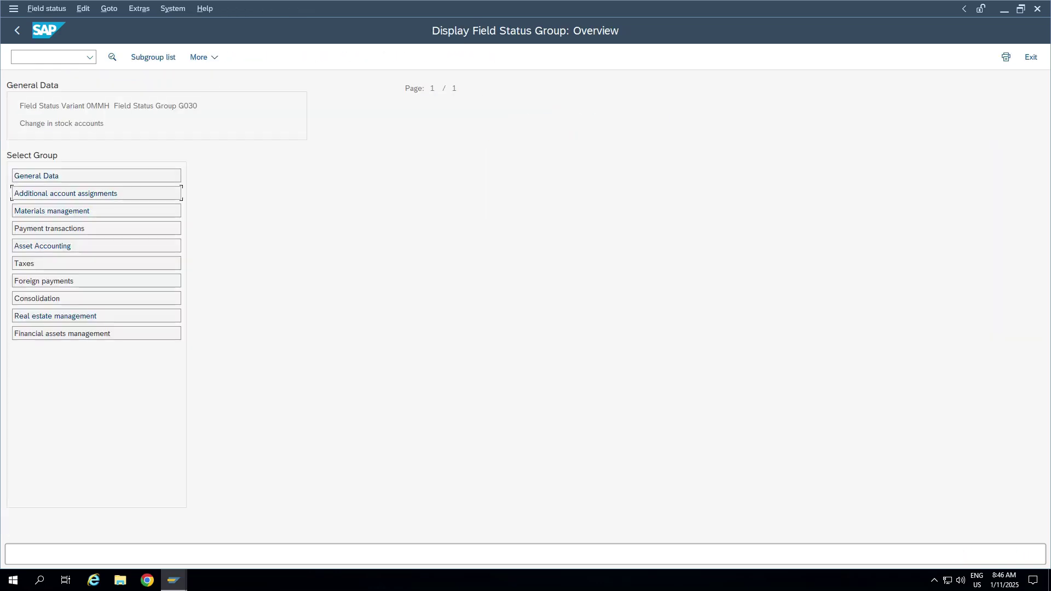
{"action": "key", "text": "F2"}
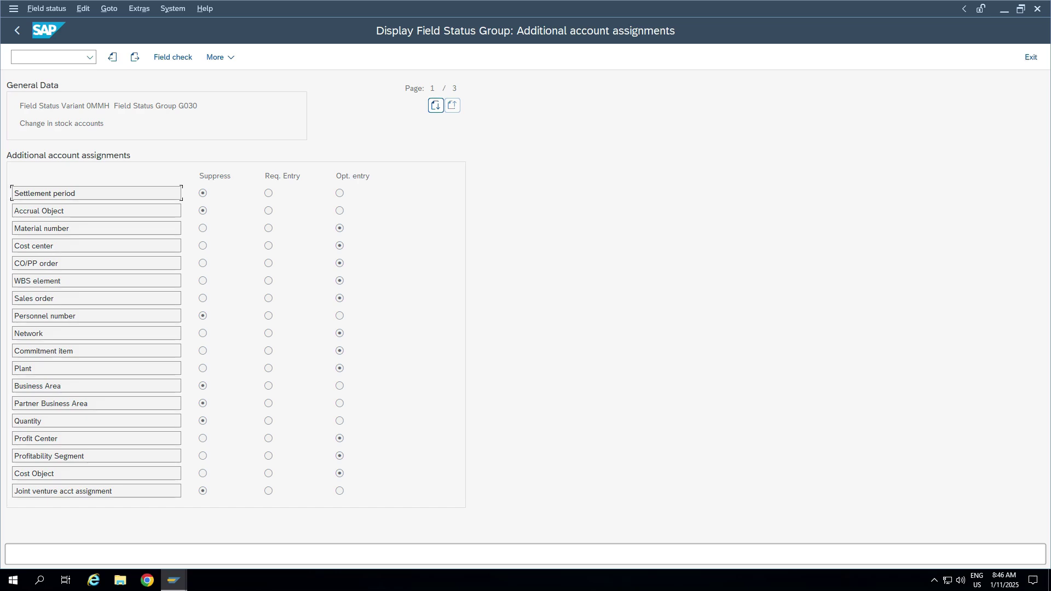
{"action": "left_click_drag", "start_coordinate": [85, 456], "coordinate": [13, 456]}
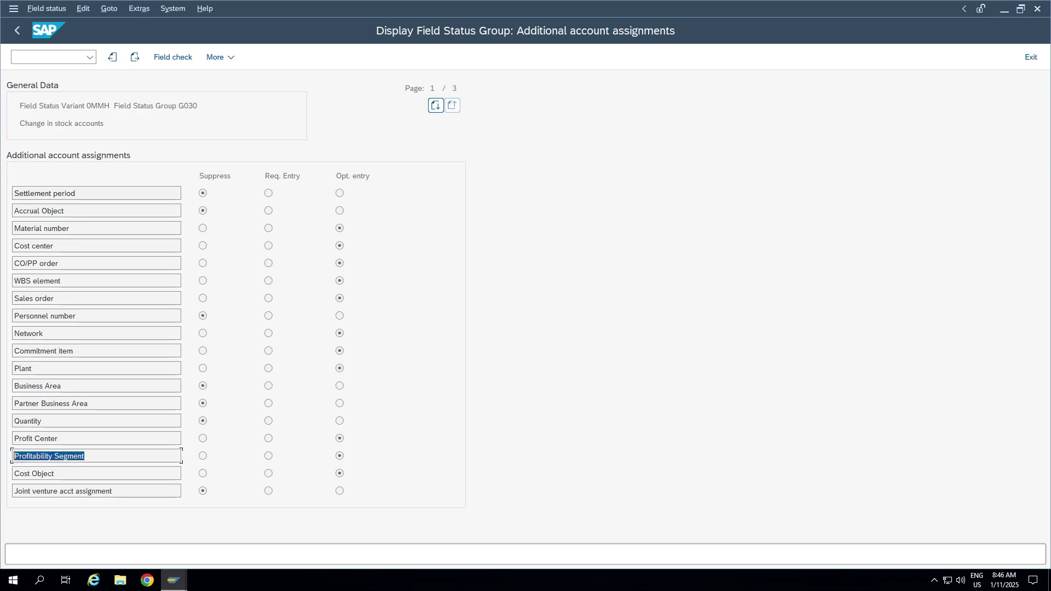
{"action": "left_click", "coordinate": [202, 438]}
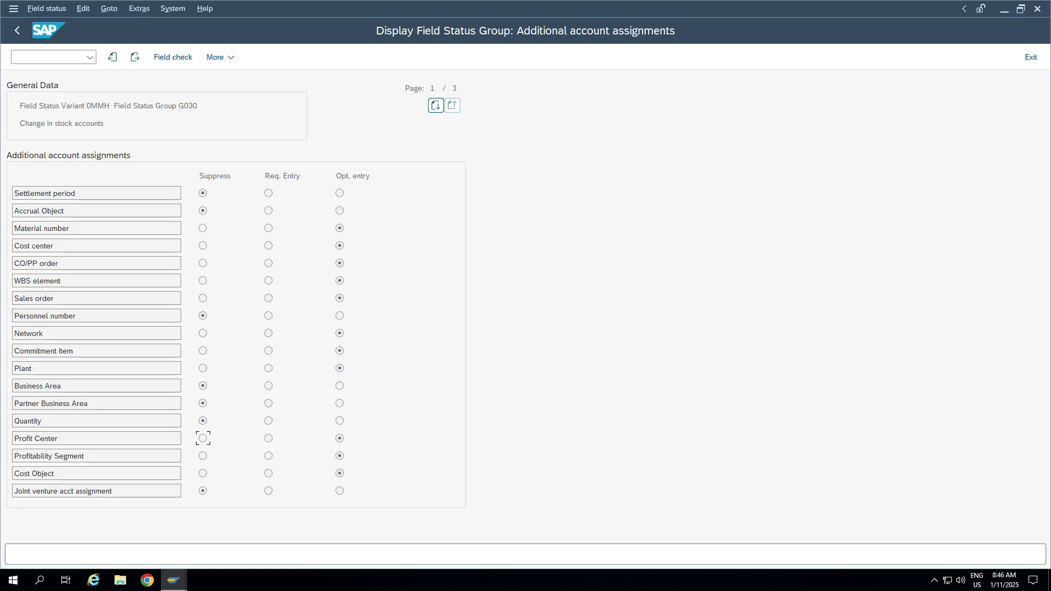
{"action": "key", "text": "F3"}
{"action": "key", "text": "F3"}
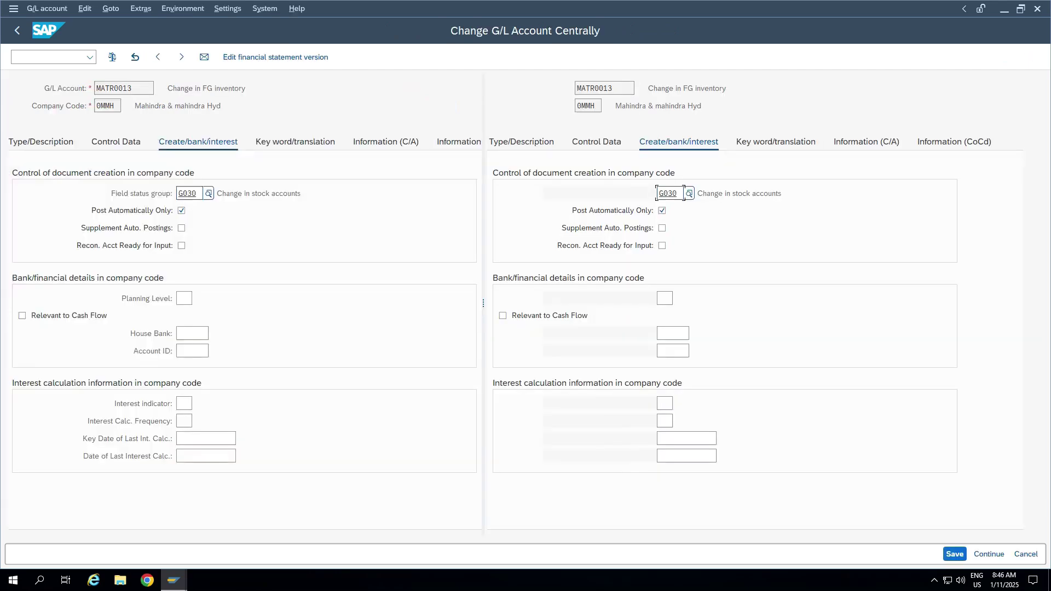
{"action": "key", "text": "ctrl+s"}
{"action": "key", "text": "Return"}
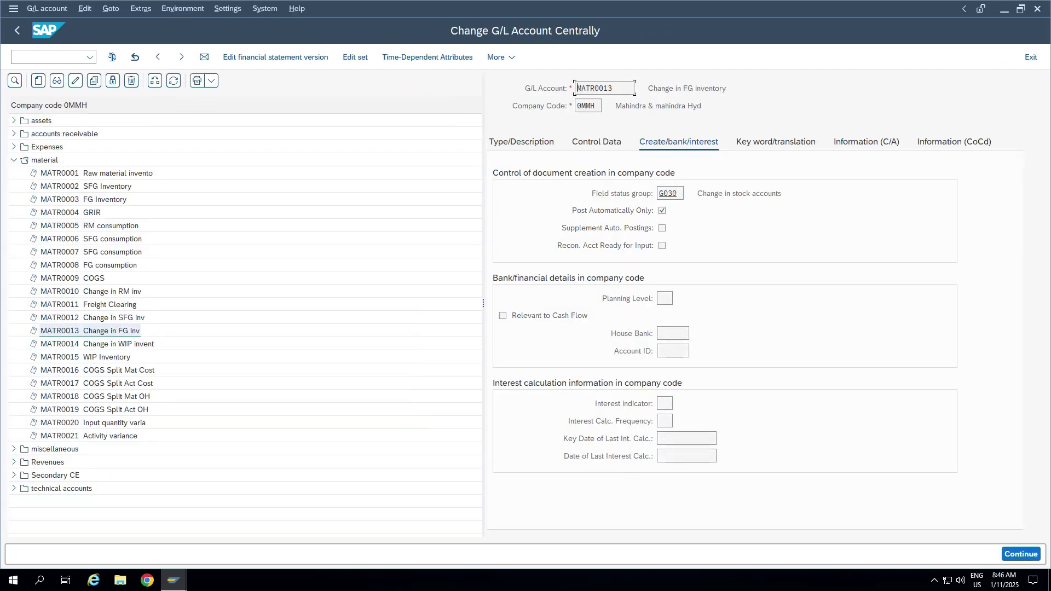
Open the sales revenue account REVN0000 and review the additional account assignments of its field status group.
{"action": "key", "text": "alt+Tab"}
{"action": "key", "text": "alt+Tab"}
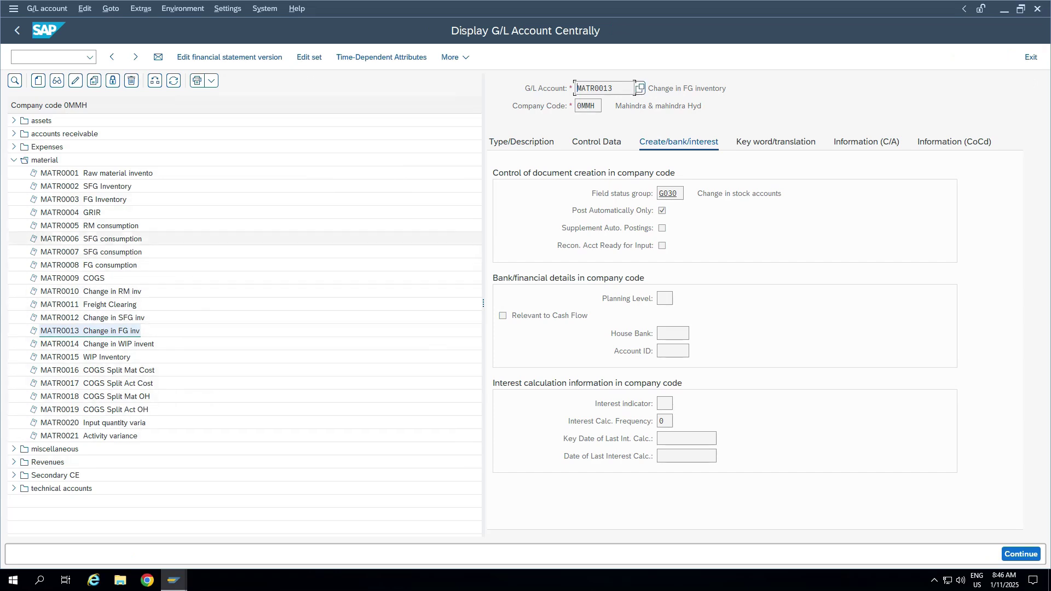
{"action": "double_click", "coordinate": [44, 160]}
{"action": "double_click", "coordinate": [47, 186]}
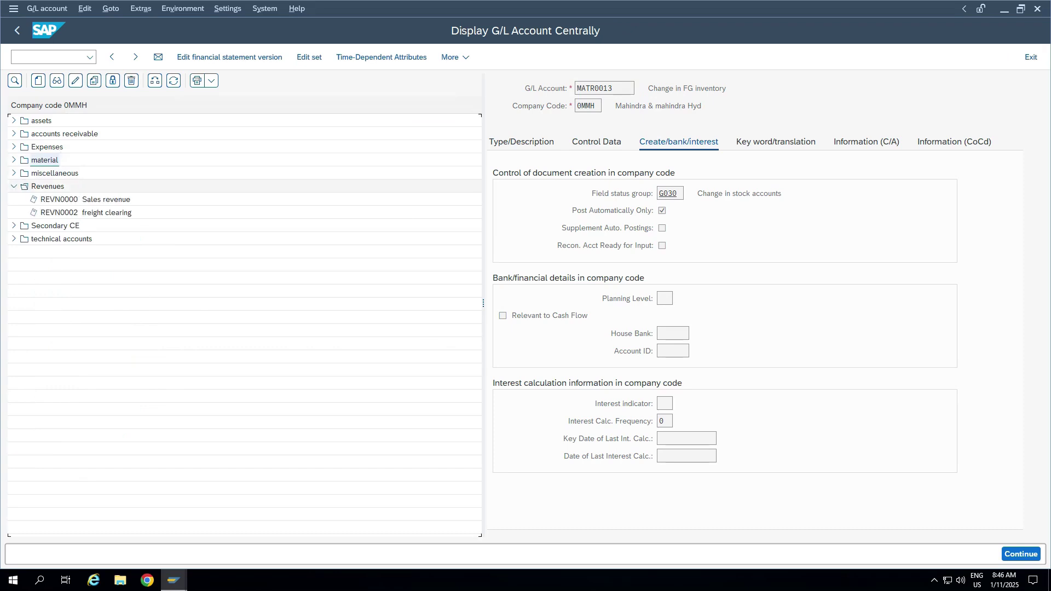
{"action": "double_click", "coordinate": [59, 199]}
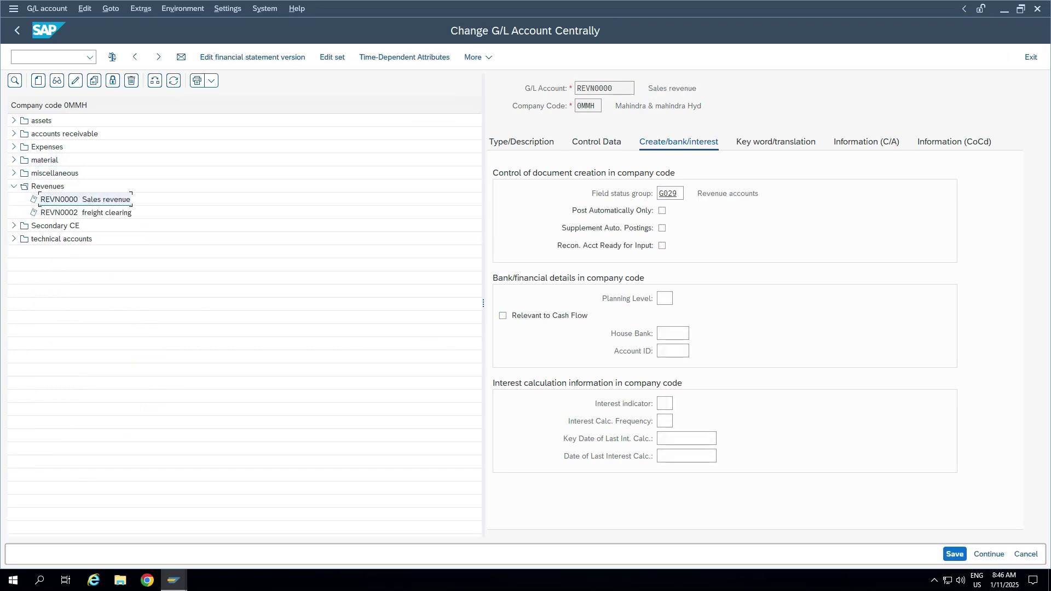
{"action": "double_click", "coordinate": [665, 193]}
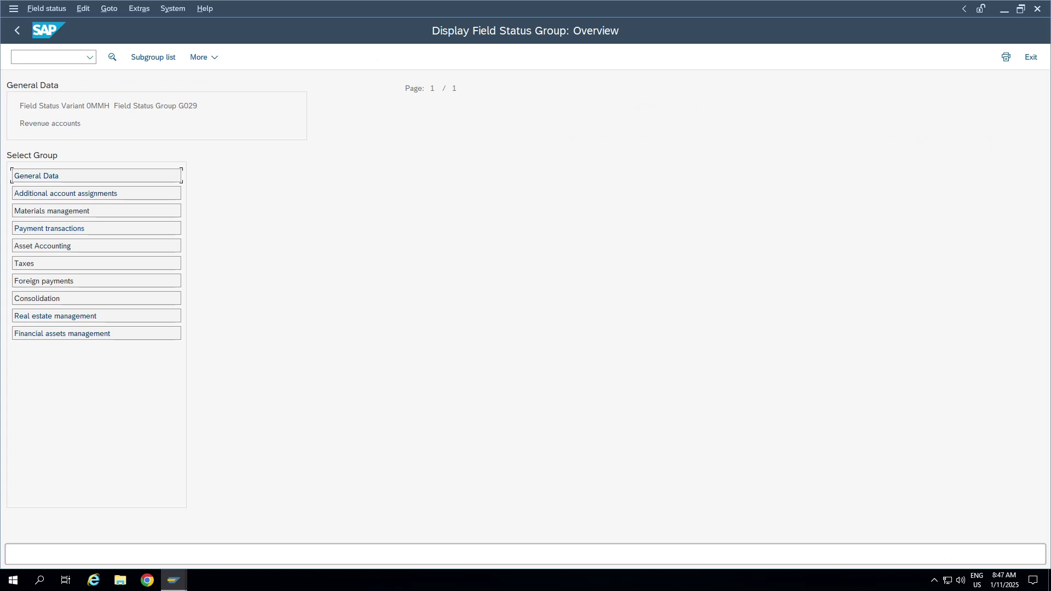
{"action": "double_click", "coordinate": [65, 194]}
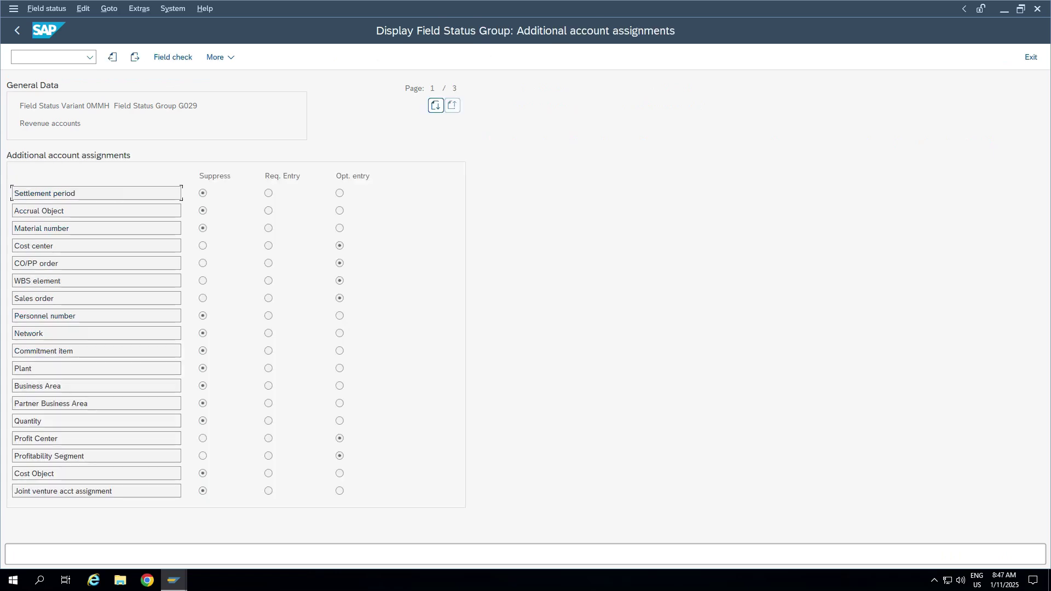
{"action": "key", "text": "F3"}
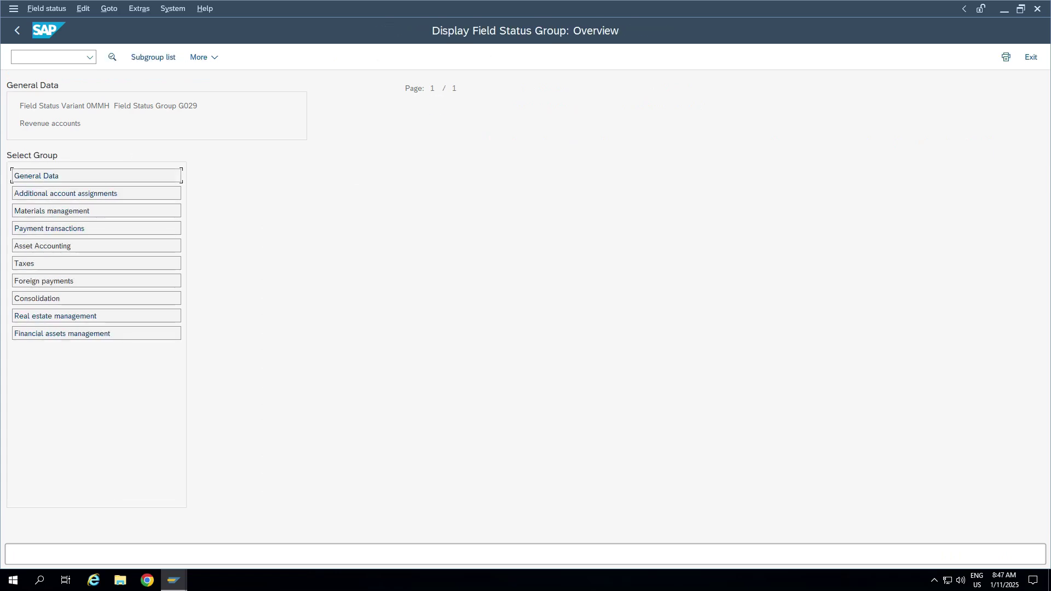
{"action": "key", "text": "F3"}
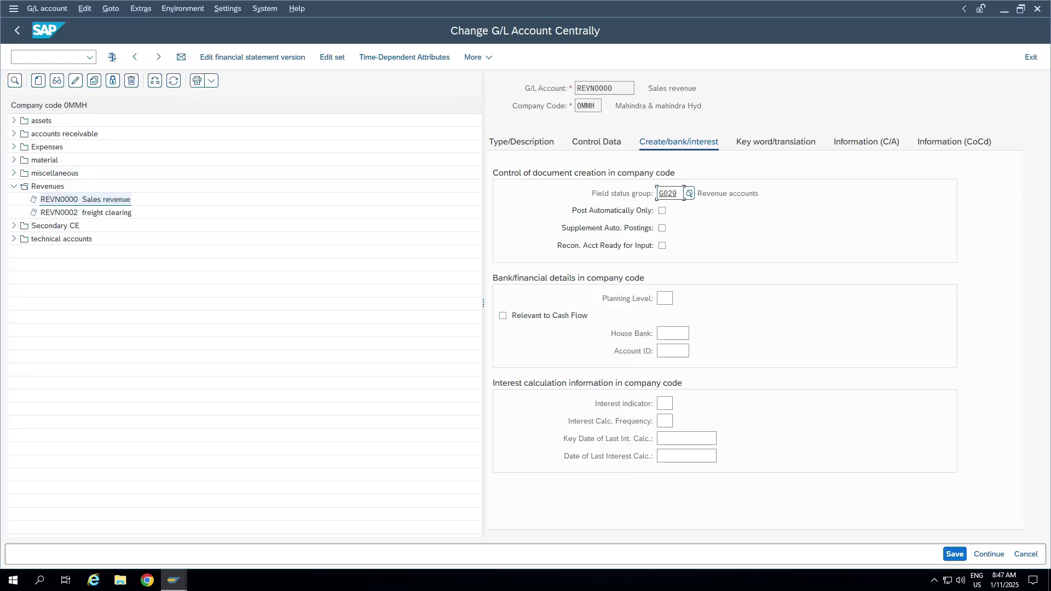
Copy the G/L account number REVN0000 from its type and description view and switch to the OKB9 new entries.
{"action": "left_click", "coordinate": [521, 142]}
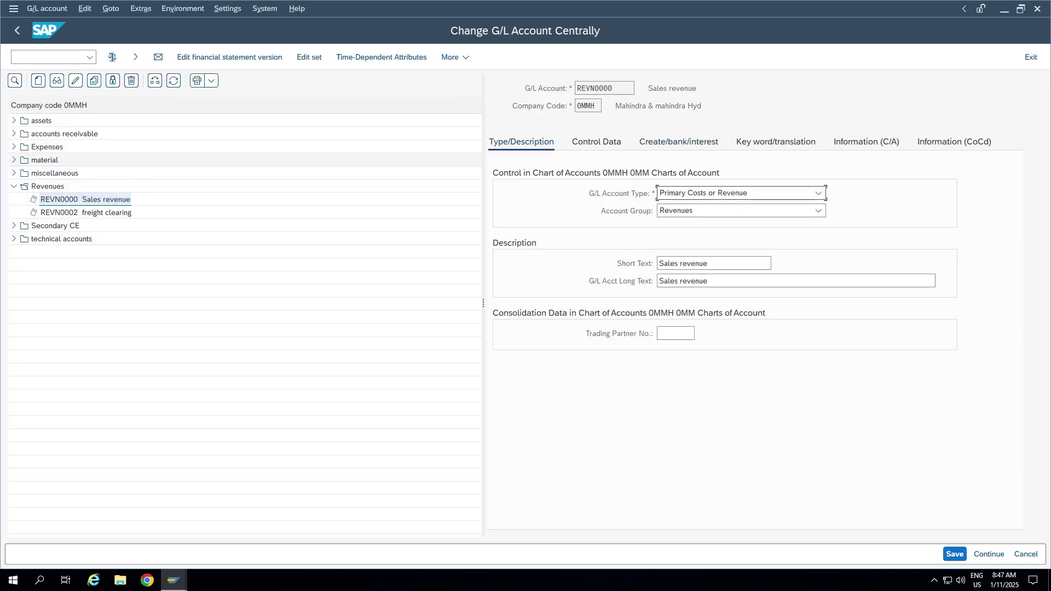
{"action": "left_click", "coordinate": [593, 88]}
{"action": "key", "text": "ctrl+a"}
{"action": "key", "text": "ctrl+c"}
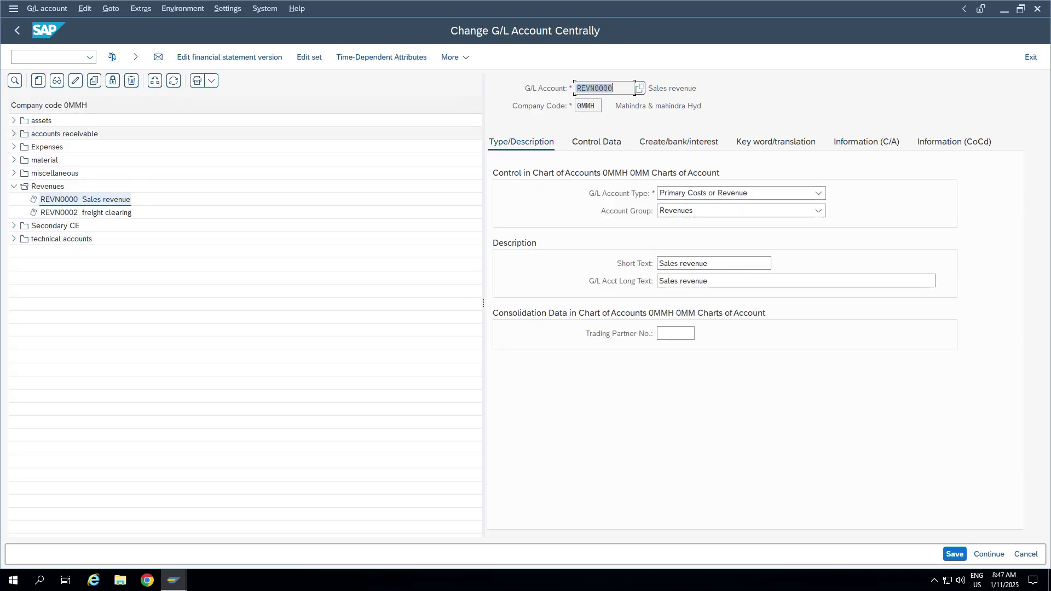
{"action": "key", "text": "alt+Tab"}
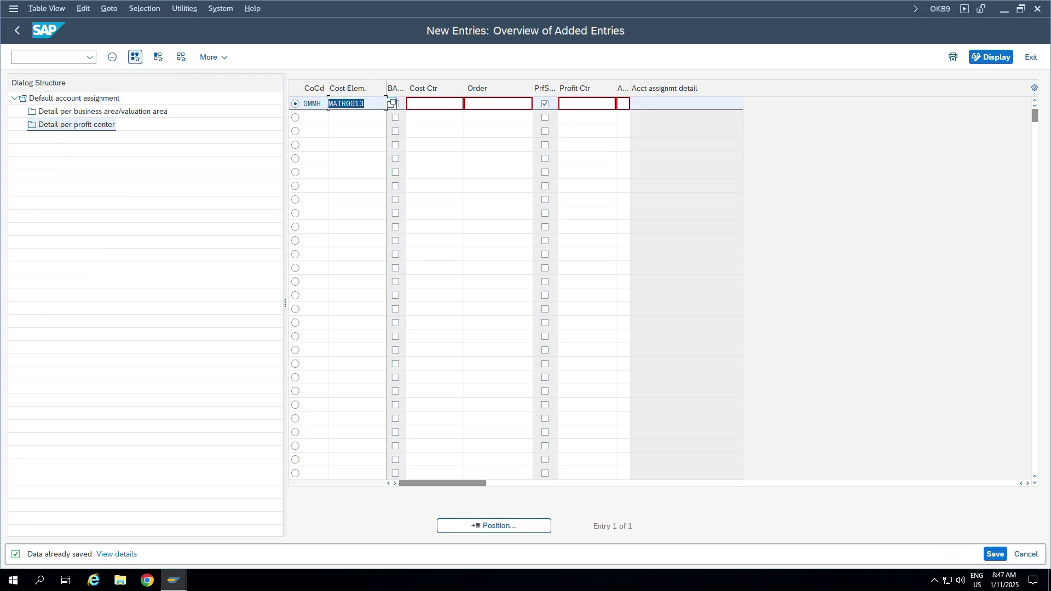
Add a default account assignment for company code 0MMH and cost element REVN0000 with the profitability segment flag set.
{"action": "left_click", "coordinate": [315, 117]}
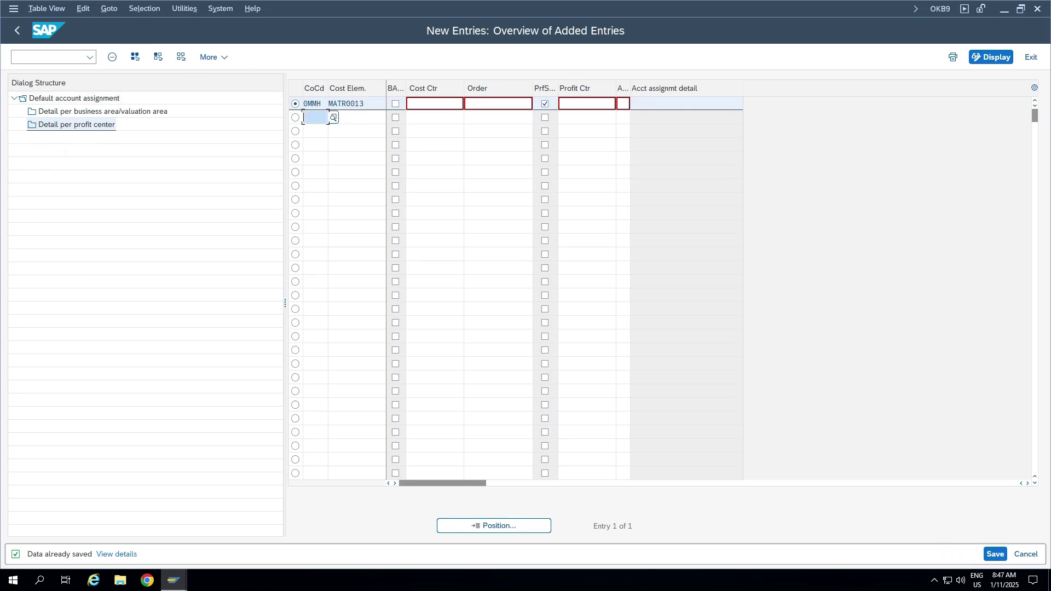
{"action": "type", "text": "0mmh"}
{"action": "key", "text": "Tab"}
{"action": "key", "text": "ctrl+v"}
{"action": "key", "text": "Tab"}
{"action": "key", "text": "Tab"}
{"action": "key", "text": "Tab"}
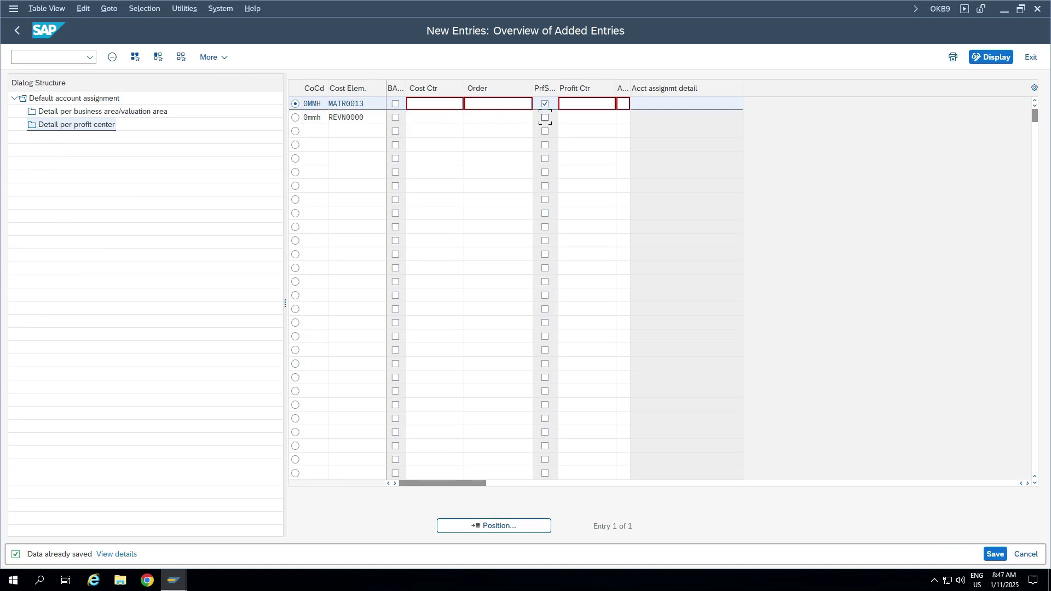
{"action": "key", "text": "space"}
{"action": "key", "text": "Return"}
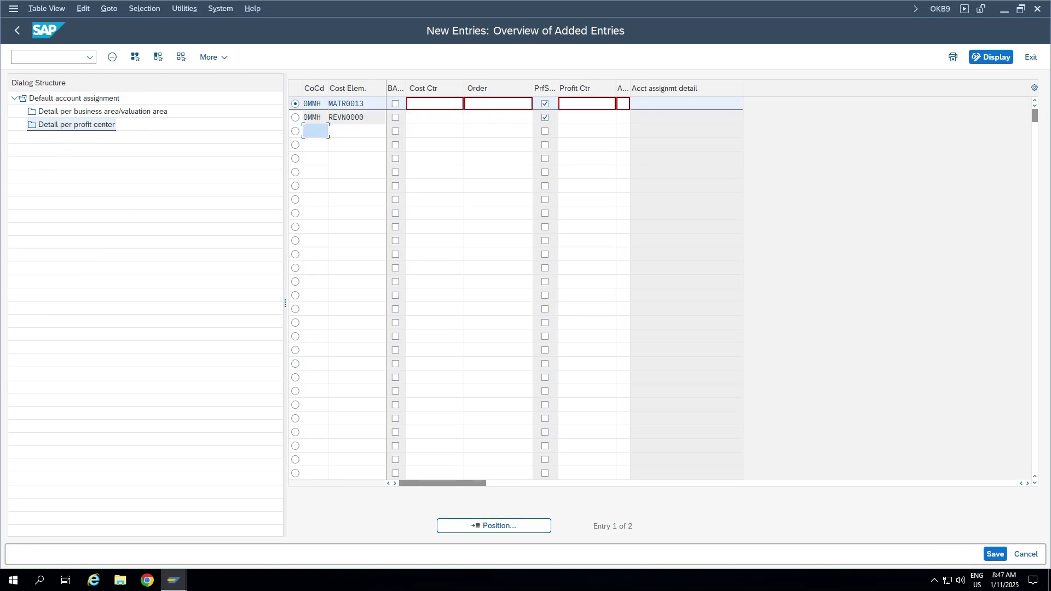
Clear the profitability segment flag for REVN0000, and open and close the search help for its profit center.
{"action": "left_click", "coordinate": [545, 117]}
{"action": "left_click", "coordinate": [587, 117]}
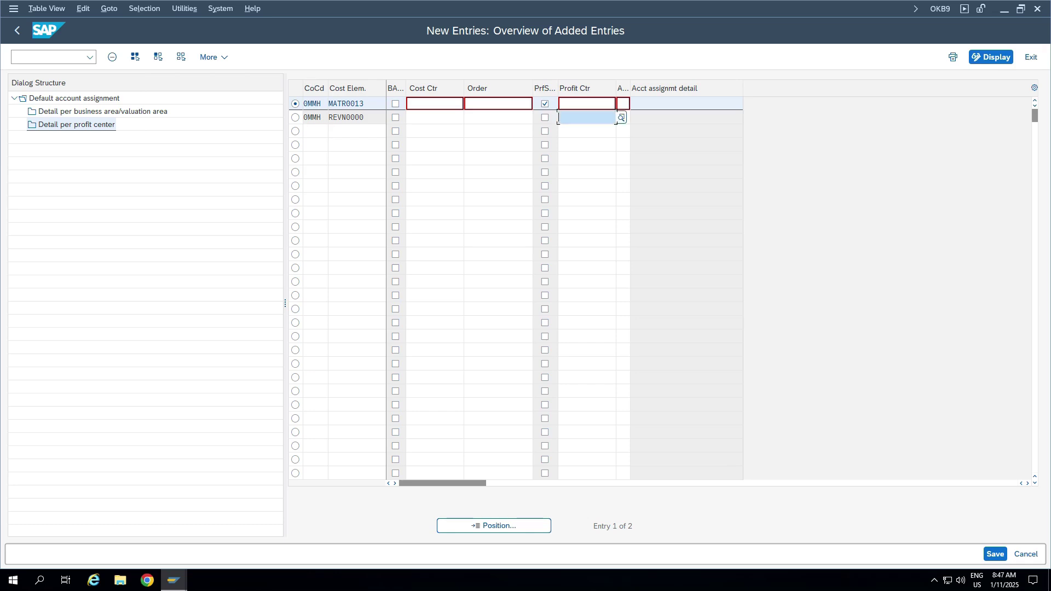
{"action": "key", "text": "F4"}
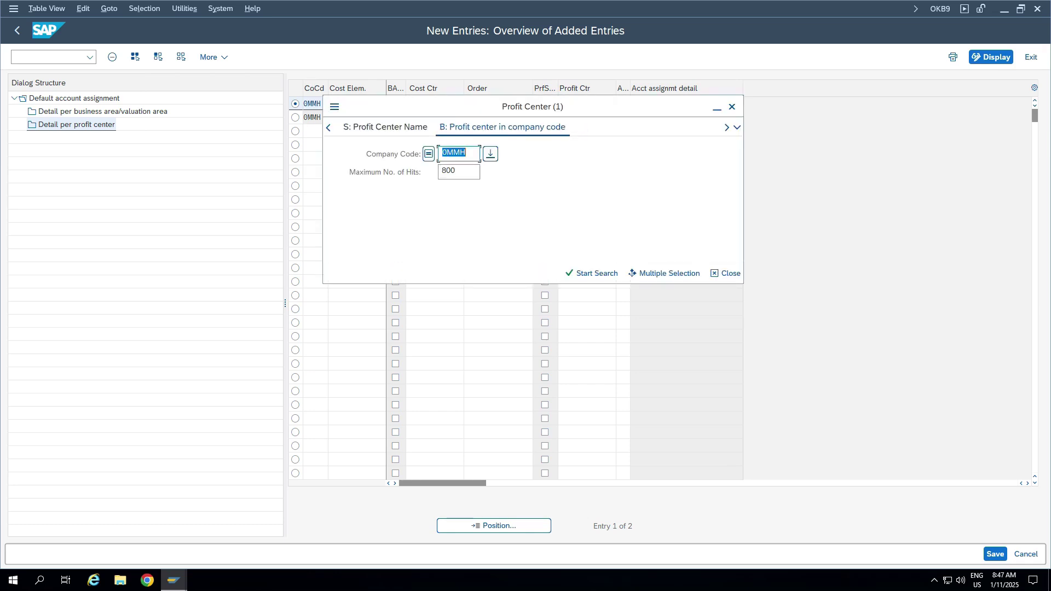
{"action": "left_click", "coordinate": [732, 107]}
Start a standard sales order of type OR in a new VA01 session and fill in the sold-to party.
{"action": "left_click", "coordinate": [49, 57]}
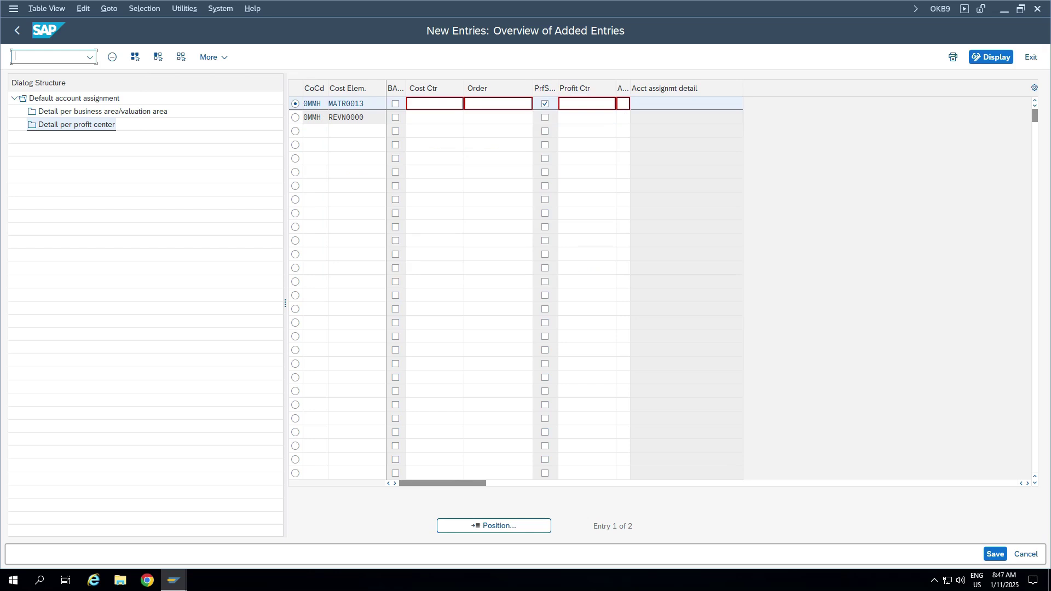
{"action": "type", "text": "/ova01"}
{"action": "key", "text": "Return"}
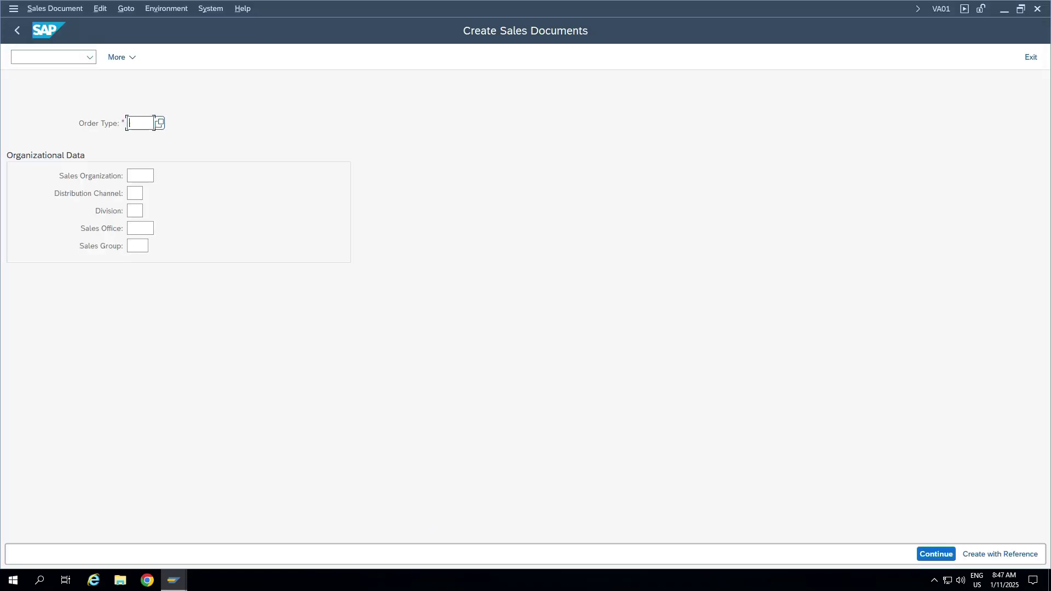
{"action": "left_click", "coordinate": [140, 175]}
{"action": "left_click", "coordinate": [140, 123]}
{"action": "type", "text": "or"}
{"action": "key", "text": "Return"}
{"action": "key", "text": "Return"}
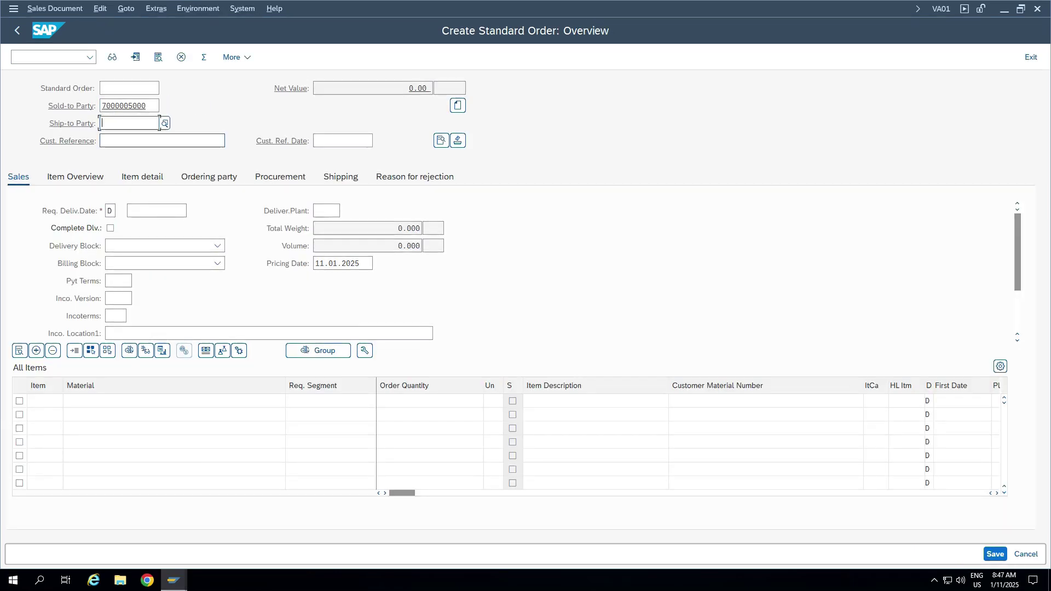
Enter customer reference test1, delivering plant 0MMH and requested delivery date 11.01.2025 in the sales order header.
{"action": "type", "text": "test1"}
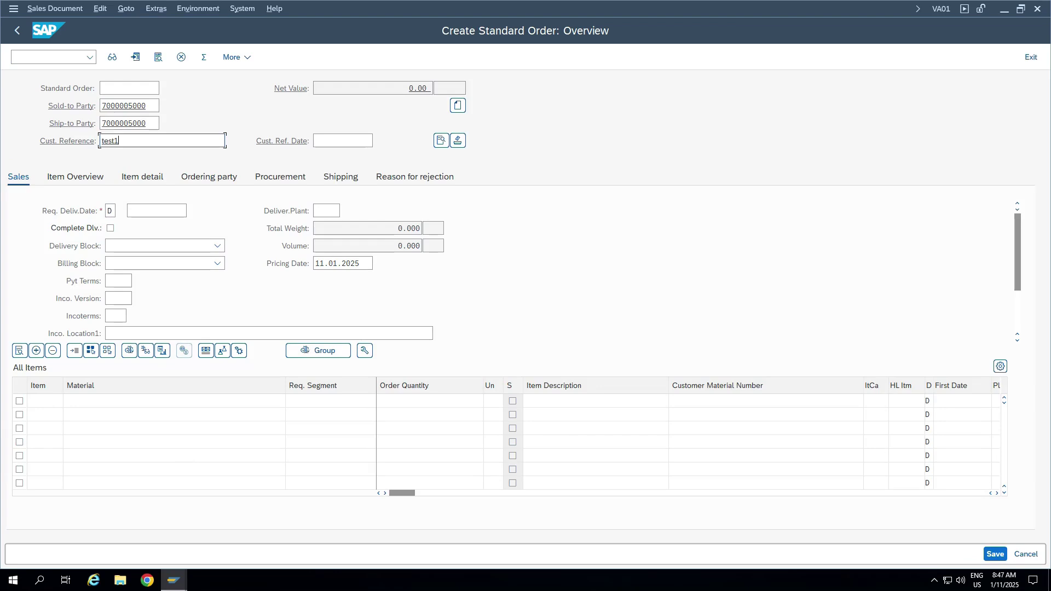
{"action": "left_click", "coordinate": [372, 140]}
{"action": "left_click", "coordinate": [326, 211]}
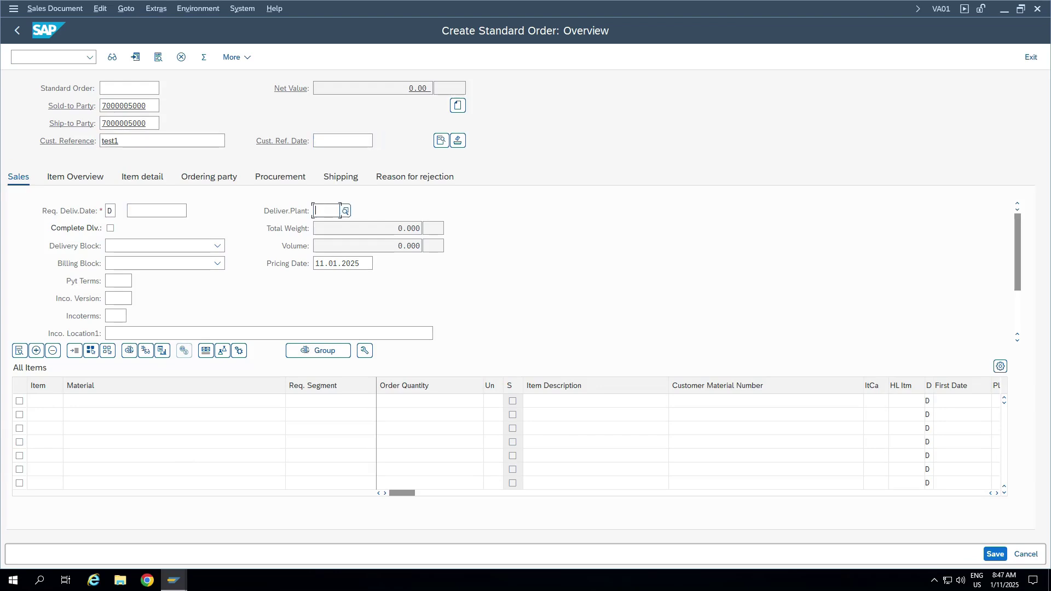
{"action": "type", "text": "0mmh"}
{"action": "key", "text": "Return"}
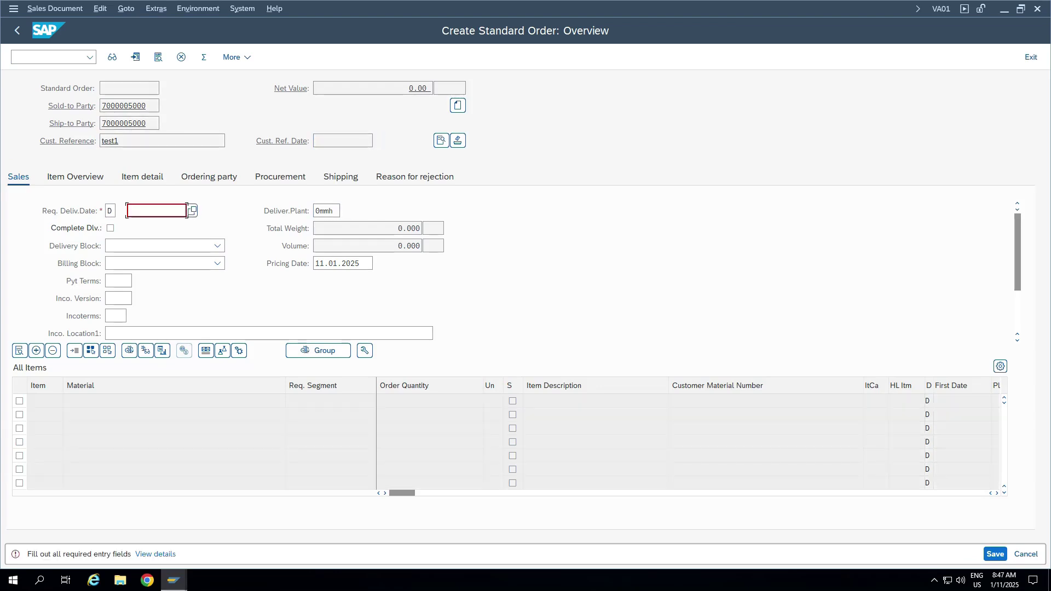
{"action": "type", "text": "11012025"}
{"action": "key", "text": "Return"}
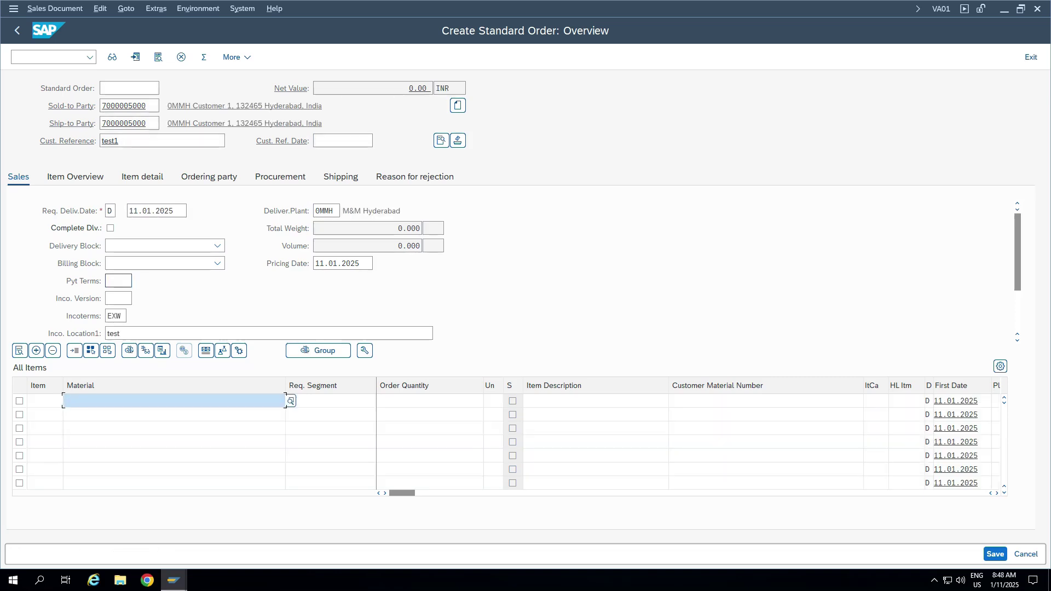
Set the sales order's payment terms to 0001.
{"action": "left_click", "coordinate": [131, 281]}
{"action": "type", "text": "001"}
{"action": "key", "text": "Return"}
{"action": "key", "text": "BackSpace"}
{"action": "type", "text": "01"}
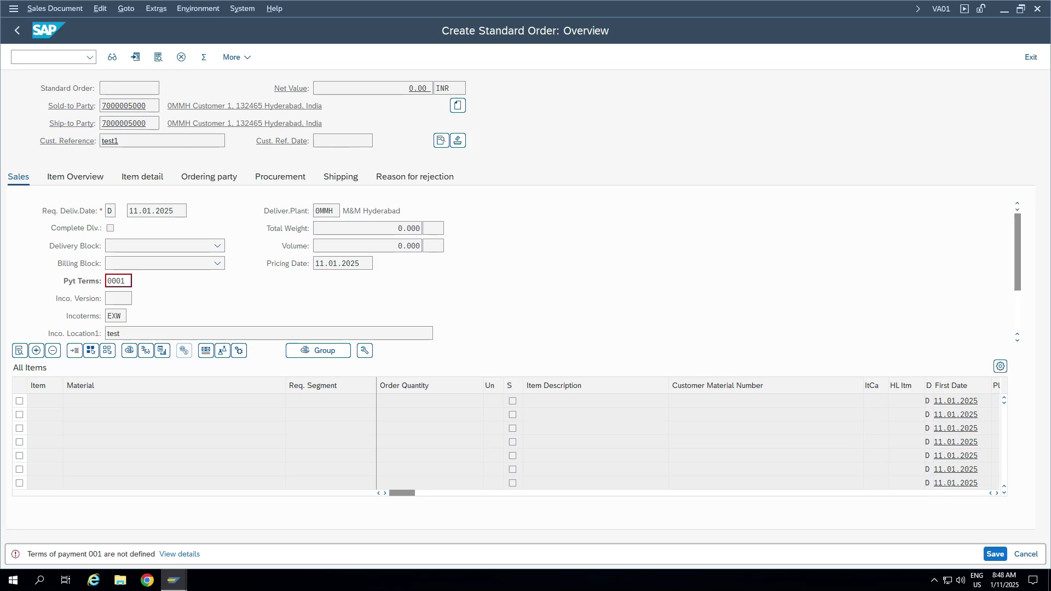
{"action": "key", "text": "Return"}
Add the material MMH_SPORTSCAR as an order item with the default quantity of 1 EA.
{"action": "type", "text": "mmh"}
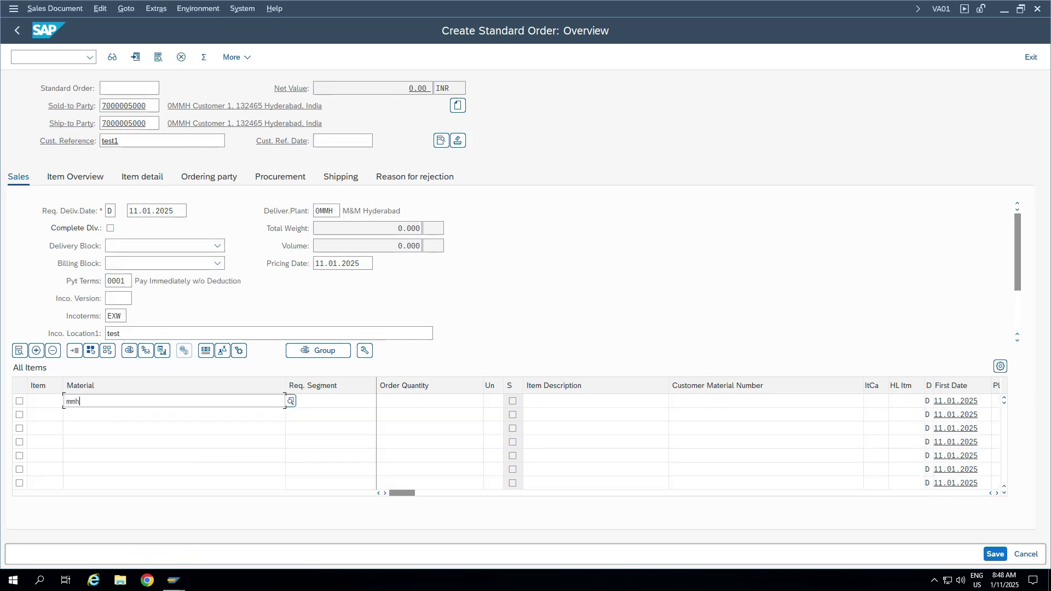
{"action": "type", "text": "_sportscar"}
{"action": "key", "text": "Return"}
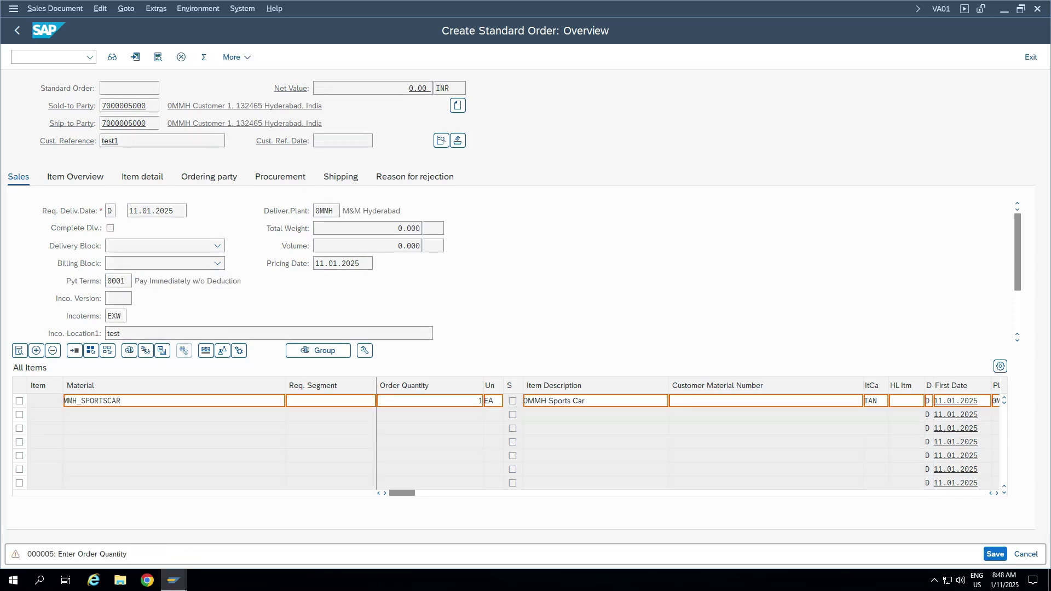
{"action": "key", "text": "Return"}
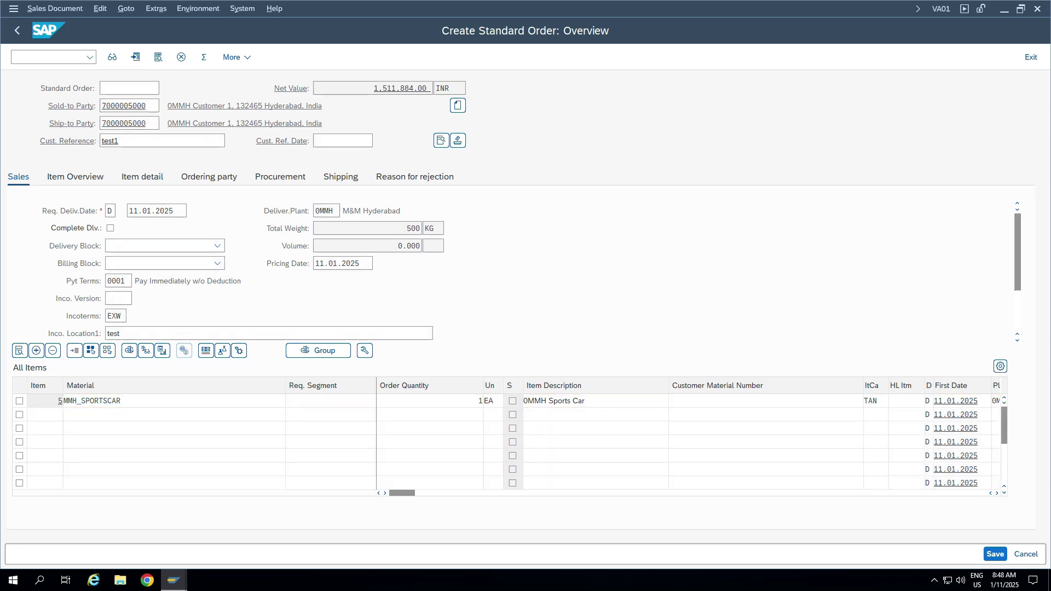
Review the sports car item's account assignment and profitability segment characteristics, including its profit center, and save the sales order.
{"action": "left_click", "coordinate": [162, 350]}
{"action": "left_click_drag", "start_coordinate": [383, 295], "coordinate": [376, 295]}
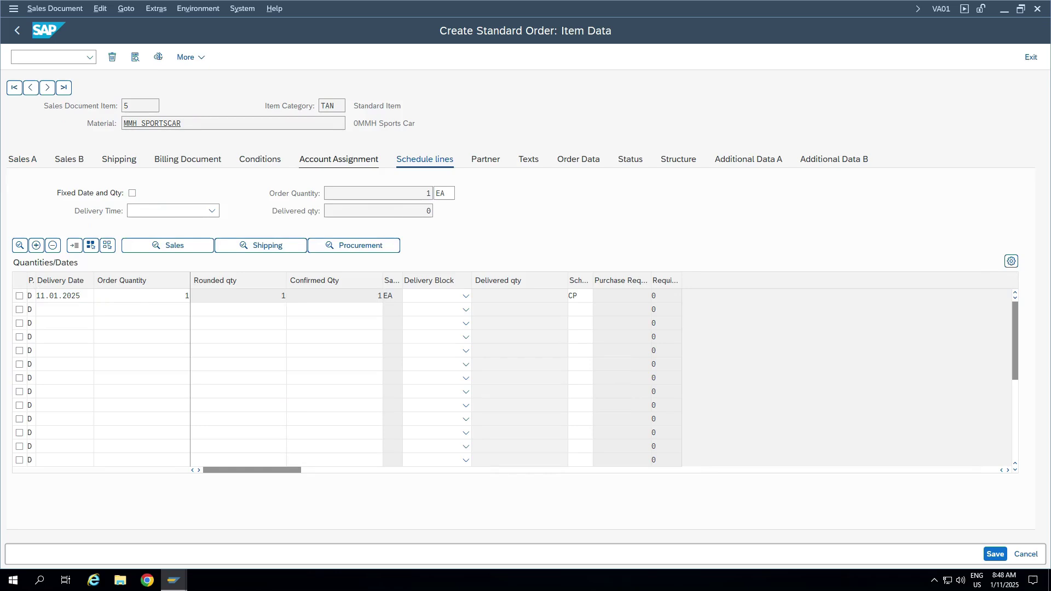
{"action": "left_click", "coordinate": [338, 159]}
{"action": "key", "text": "Tab"}
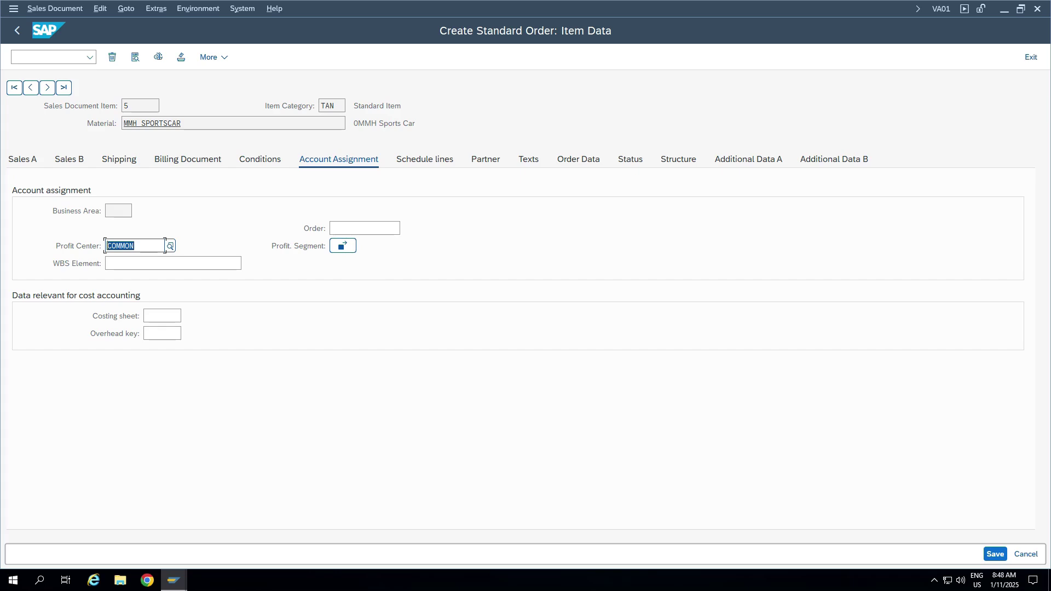
{"action": "left_click", "coordinate": [343, 246]}
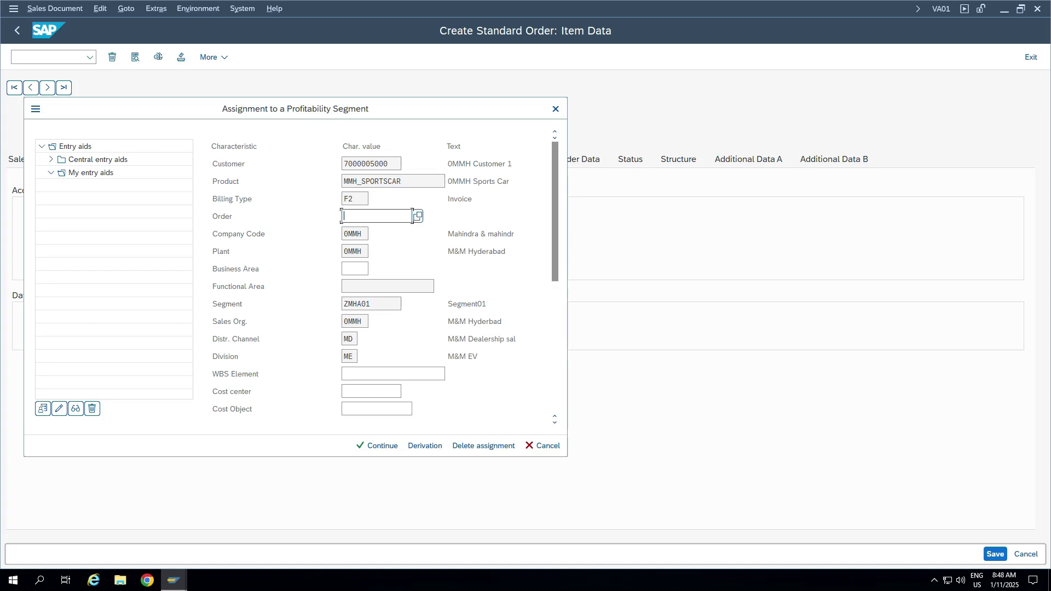
{"action": "scroll", "coordinate": [371, 391], "scroll_direction": "down", "scroll_amount": 3}
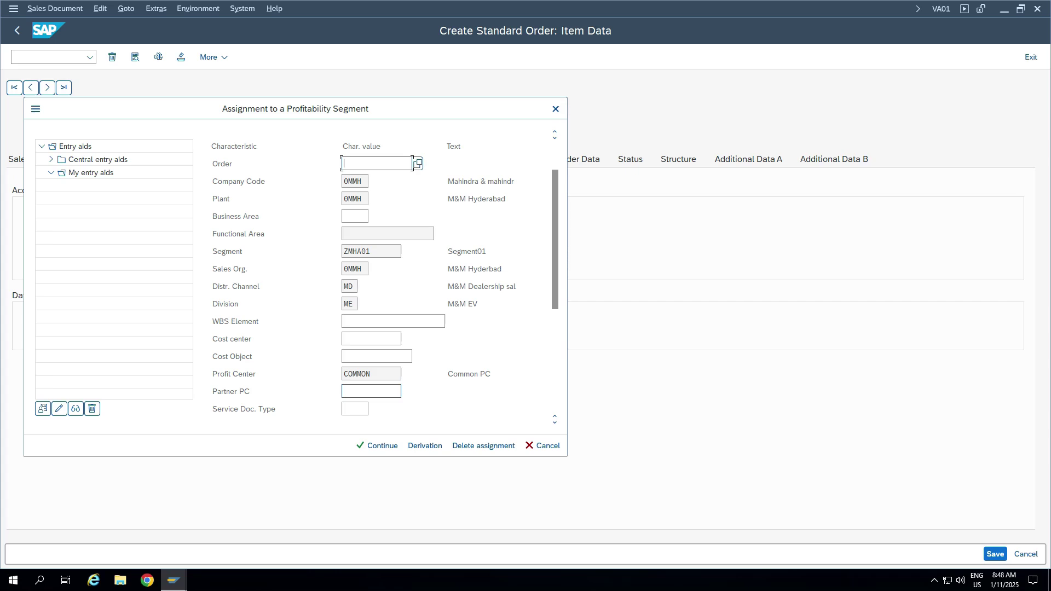
{"action": "scroll", "coordinate": [412, 164], "scroll_direction": "up", "scroll_amount": 2}
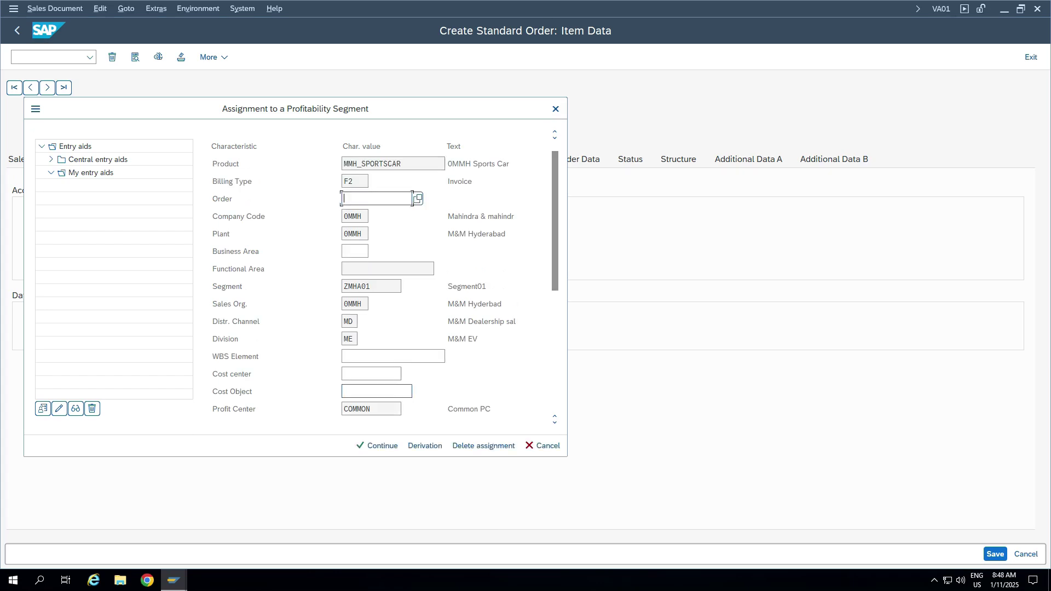
{"action": "scroll", "coordinate": [412, 176], "scroll_direction": "down", "scroll_amount": 1}
{"action": "double_click", "coordinate": [401, 390]}
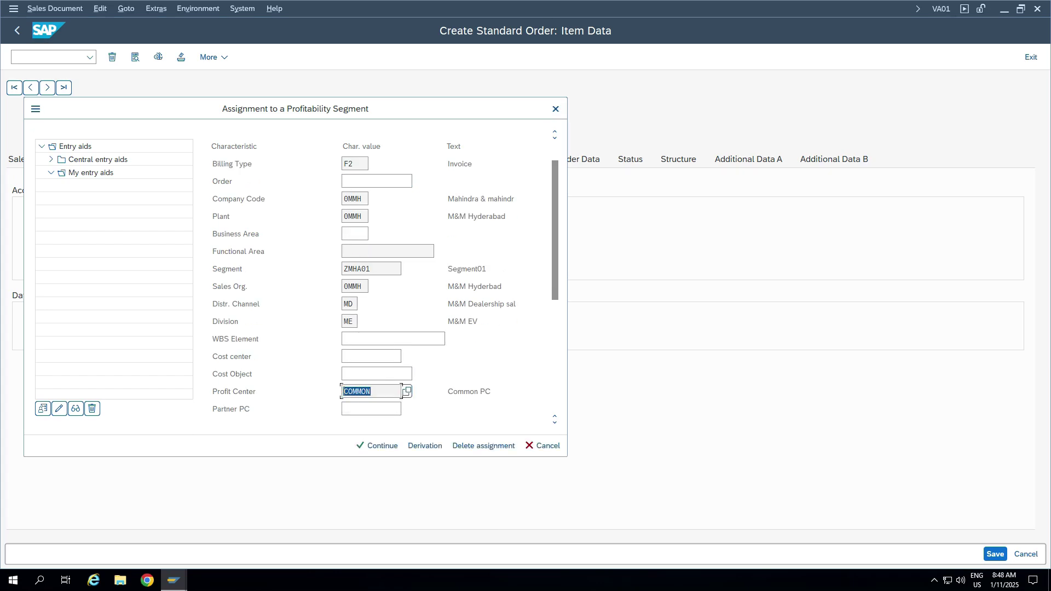
{"action": "left_click", "coordinate": [369, 445]}
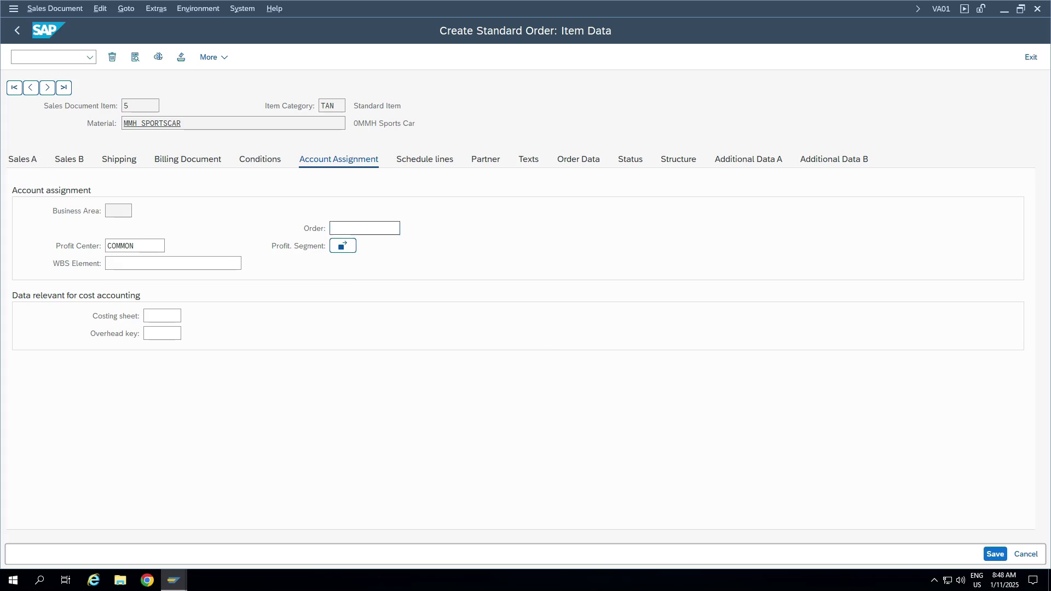
{"action": "key", "text": "ctrl+s"}
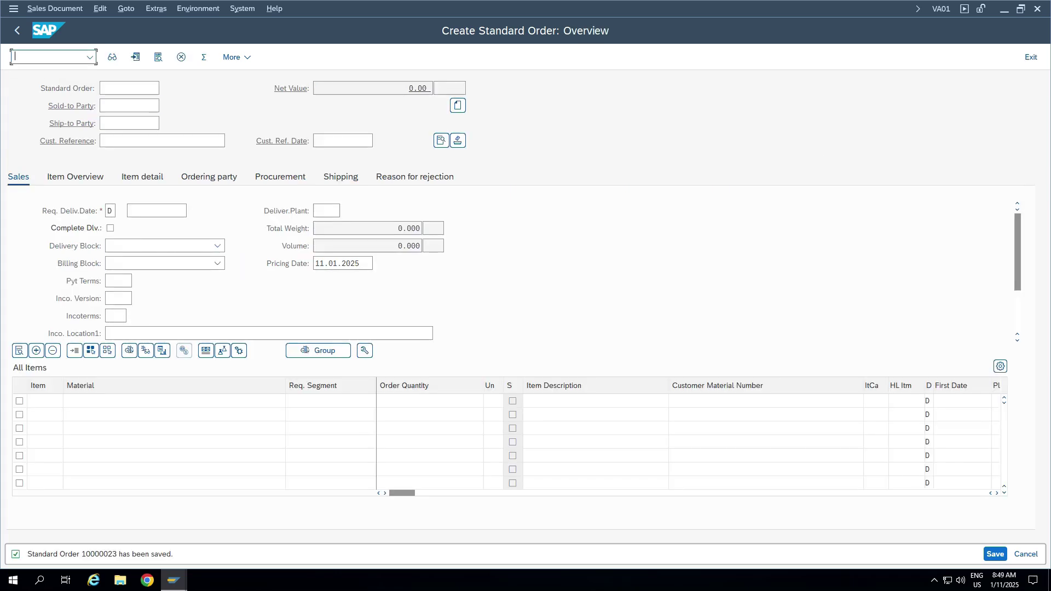
Create the outbound delivery for the sales order in VL01N with a picked quantity of 1 and post the goods issue.
{"action": "type", "text": "/nvl01n"}
{"action": "key", "text": "Return"}
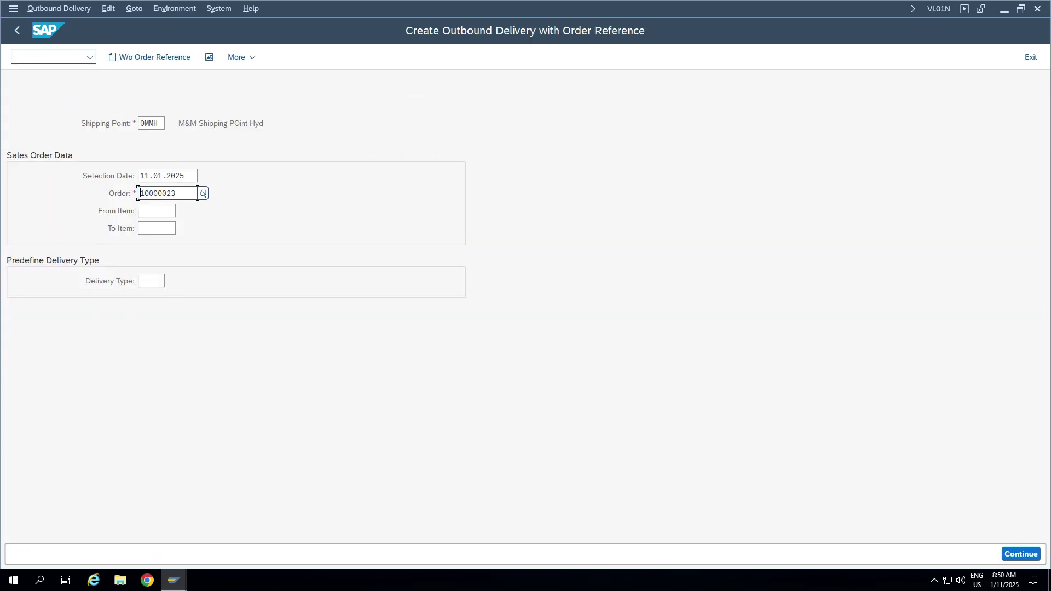
{"action": "key", "text": "Return"}
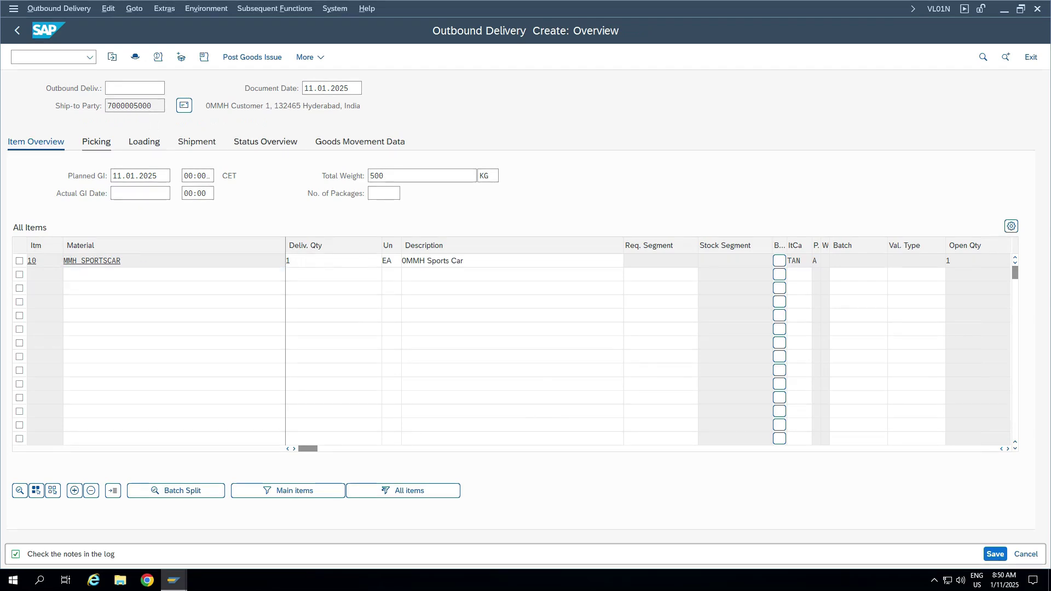
{"action": "left_click", "coordinate": [96, 141]}
{"action": "left_click", "coordinate": [584, 261]}
{"action": "type", "text": "1"}
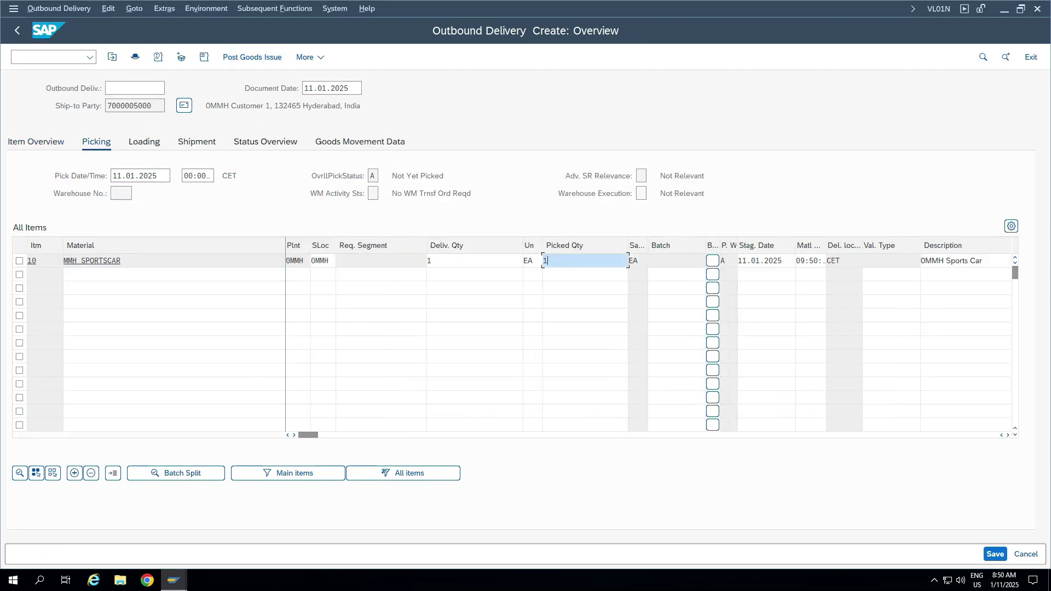
{"action": "left_click", "coordinate": [252, 57]}
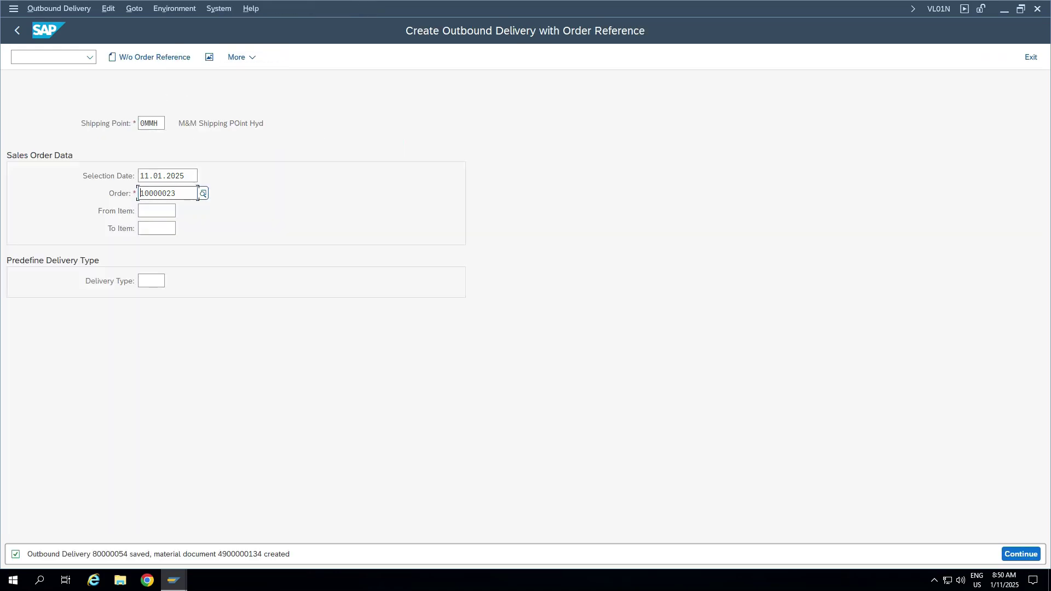
Create and save the billing document for the outbound delivery in VF01.
{"action": "left_click", "coordinate": [49, 57]}
{"action": "type", "text": "/nvf01"}
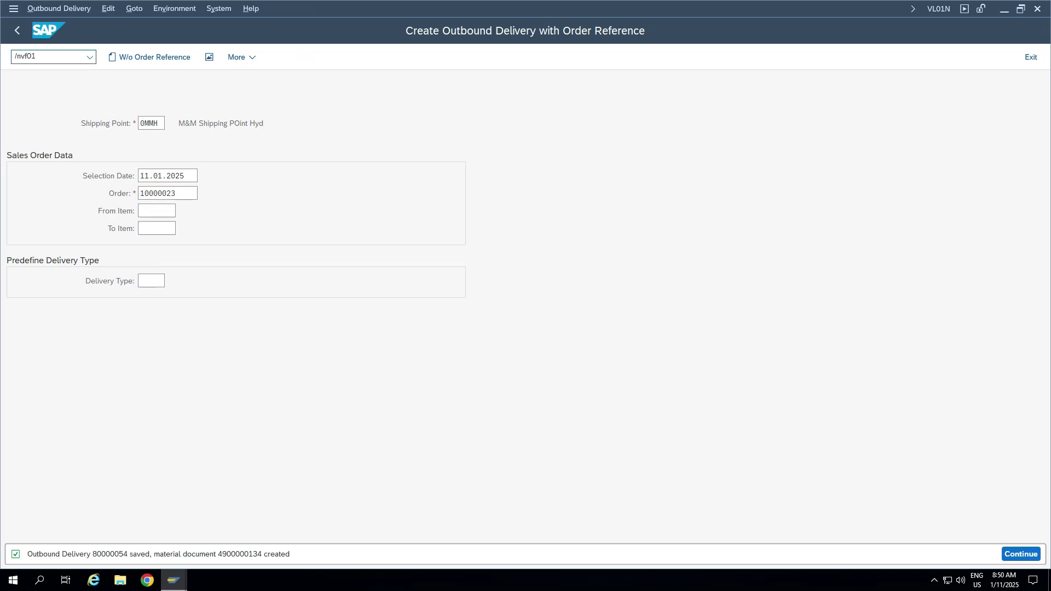
{"action": "key", "text": "Return"}
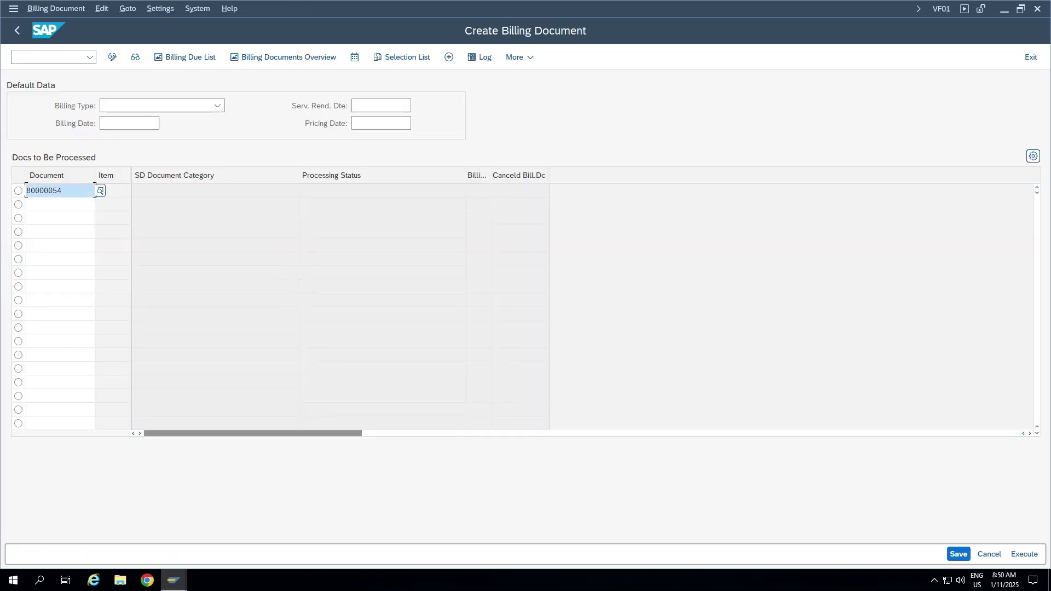
{"action": "key", "text": "Return"}
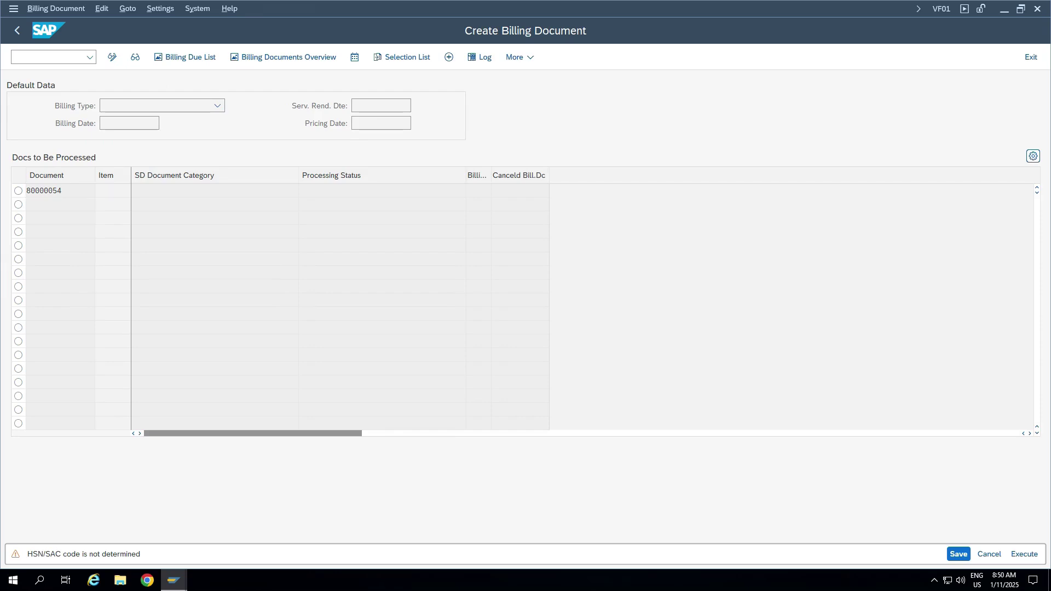
{"action": "key", "text": "Return"}
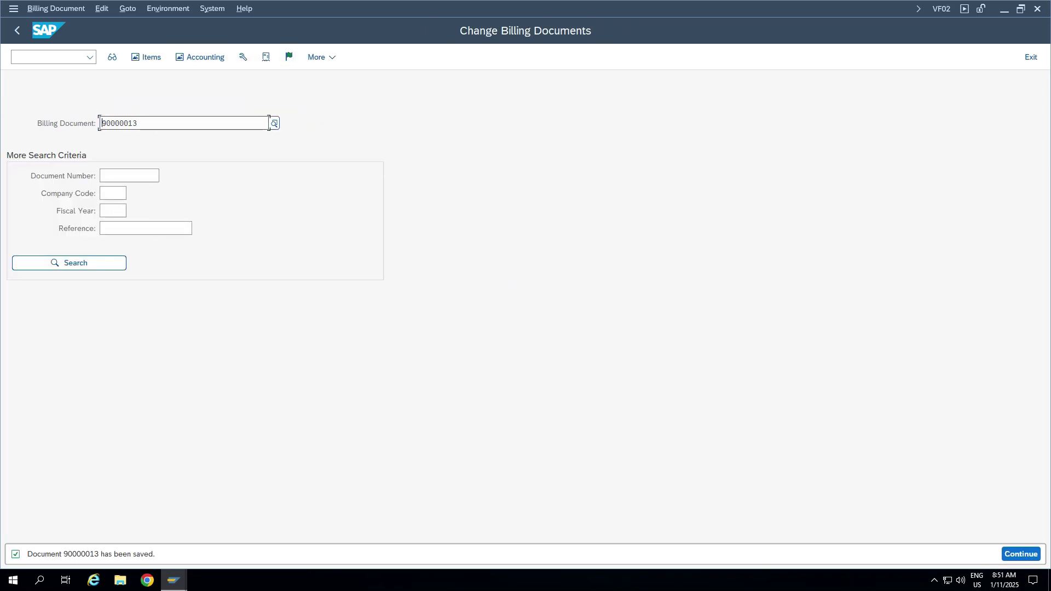
Open the invoice's accounting document and examine the profit center and profitability segment of its REVN0000 line item.
{"action": "left_click", "coordinate": [200, 56]}
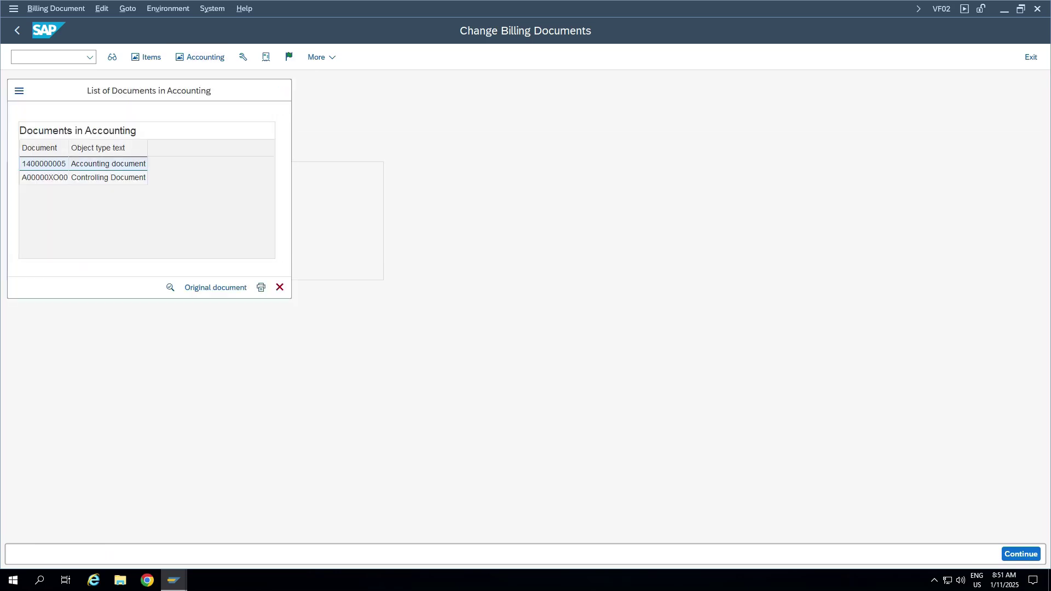
{"action": "double_click", "coordinate": [107, 163]}
{"action": "left_click", "coordinate": [420, 247]}
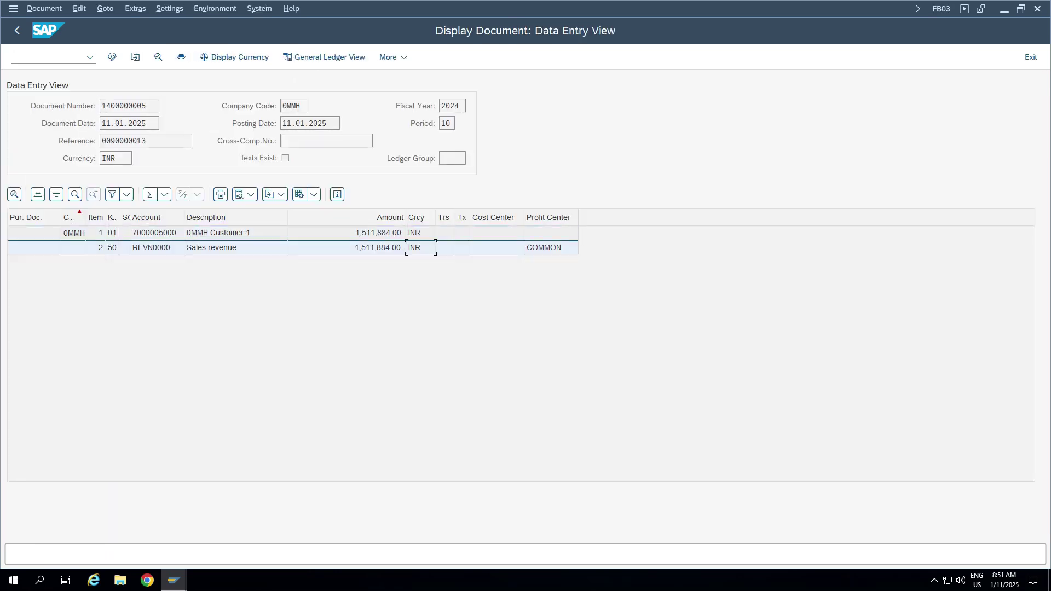
{"action": "key", "text": "F2"}
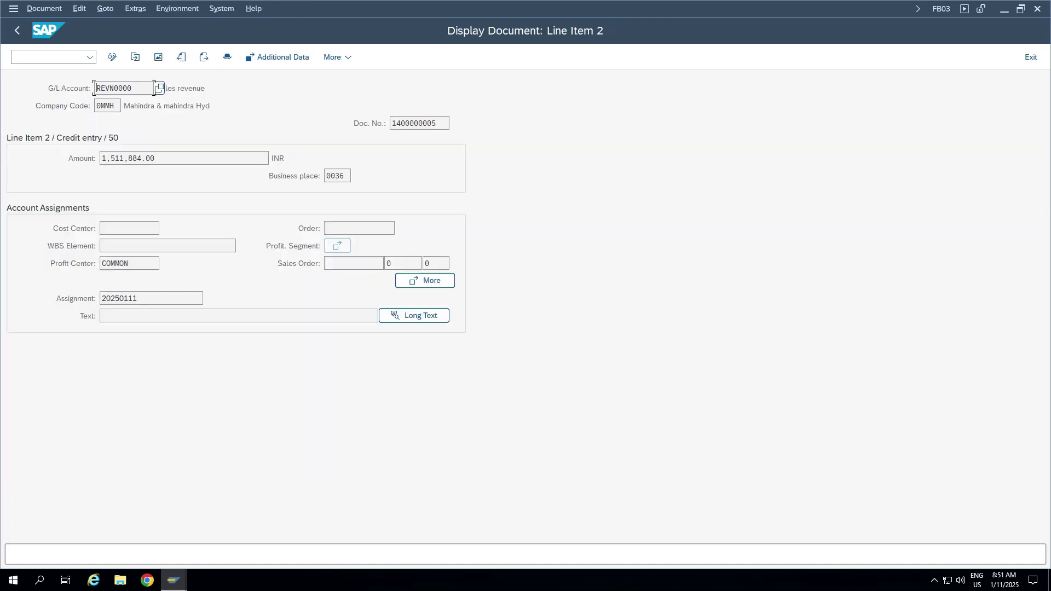
{"action": "double_click", "coordinate": [159, 263]}
{"action": "left_click", "coordinate": [333, 246]}
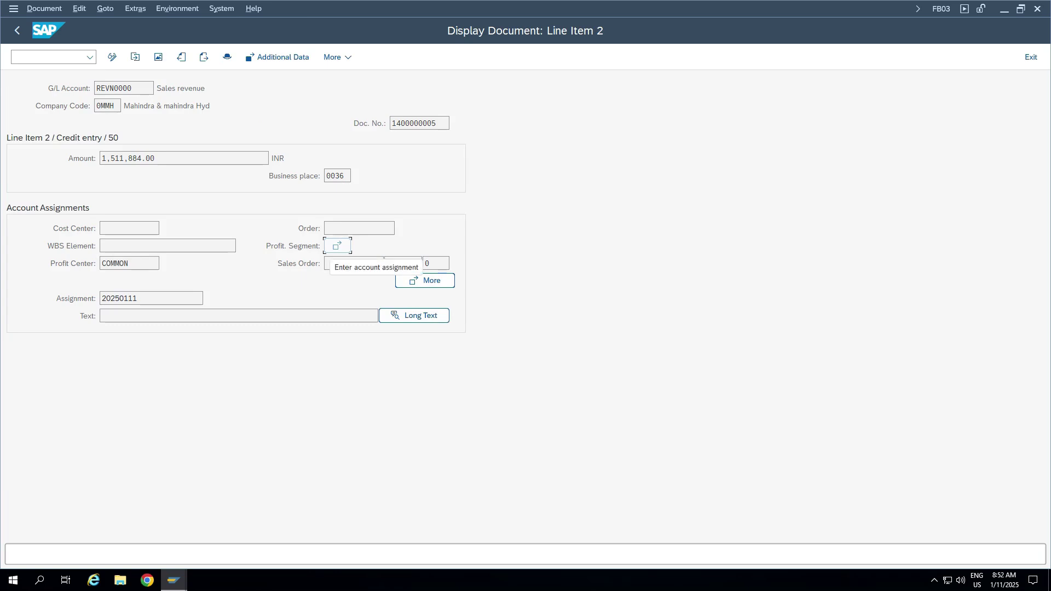
{"action": "key", "text": "F3"}
Examine the REVN0000 line item and its profitability segment characteristics in the general ledger view of the document.
{"action": "left_click", "coordinate": [340, 57]}
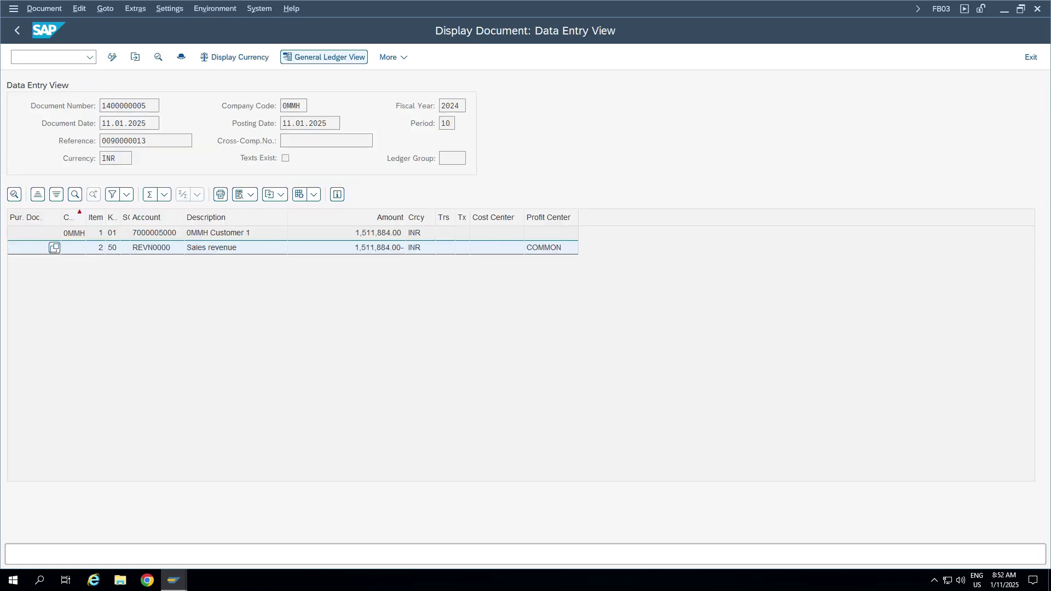
{"action": "double_click", "coordinate": [351, 300]}
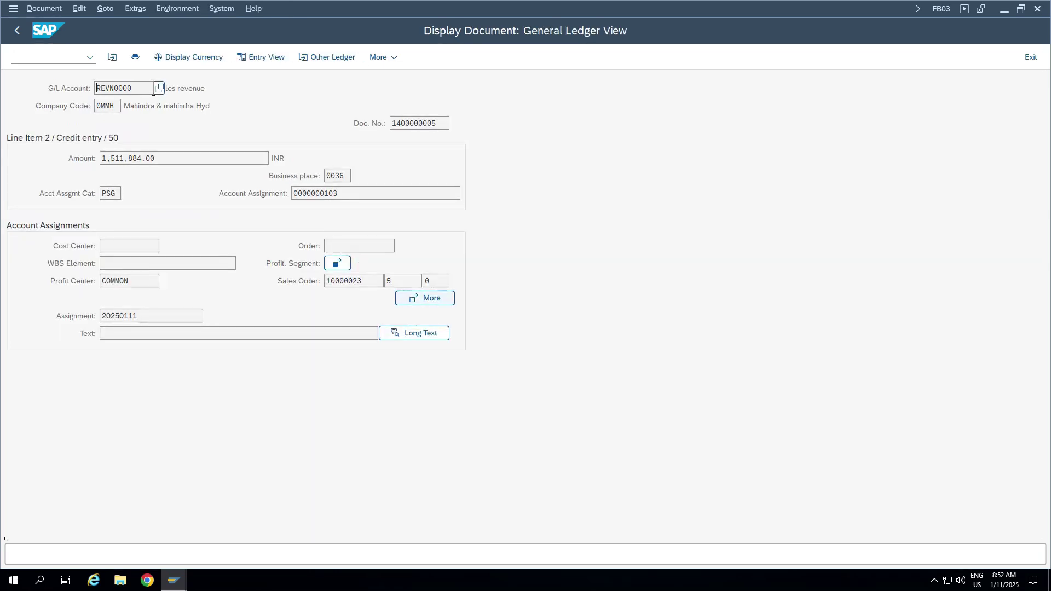
{"action": "left_click", "coordinate": [338, 263]}
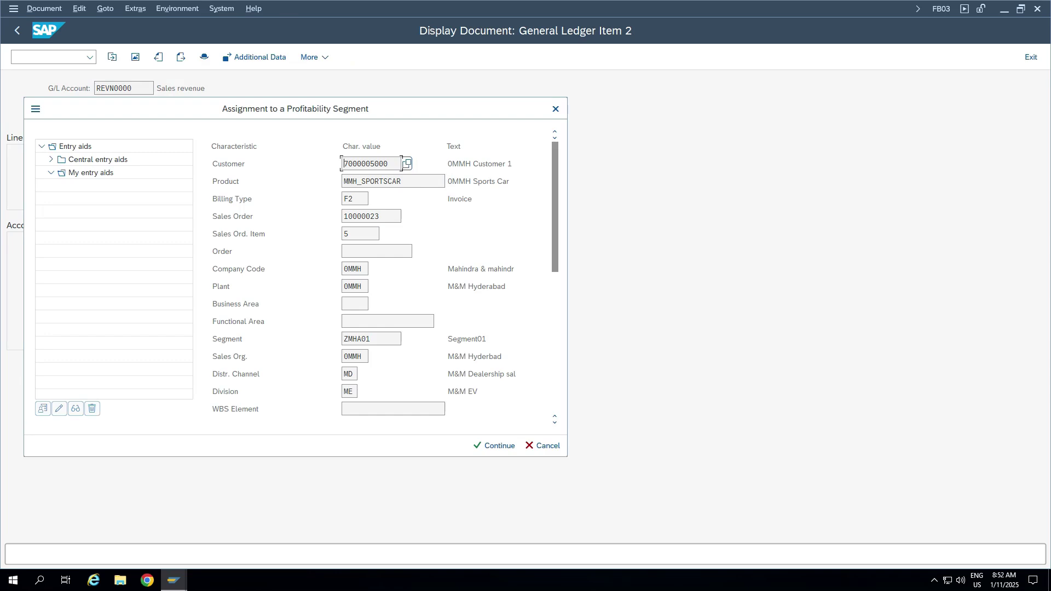
{"action": "key", "text": "Escape"}
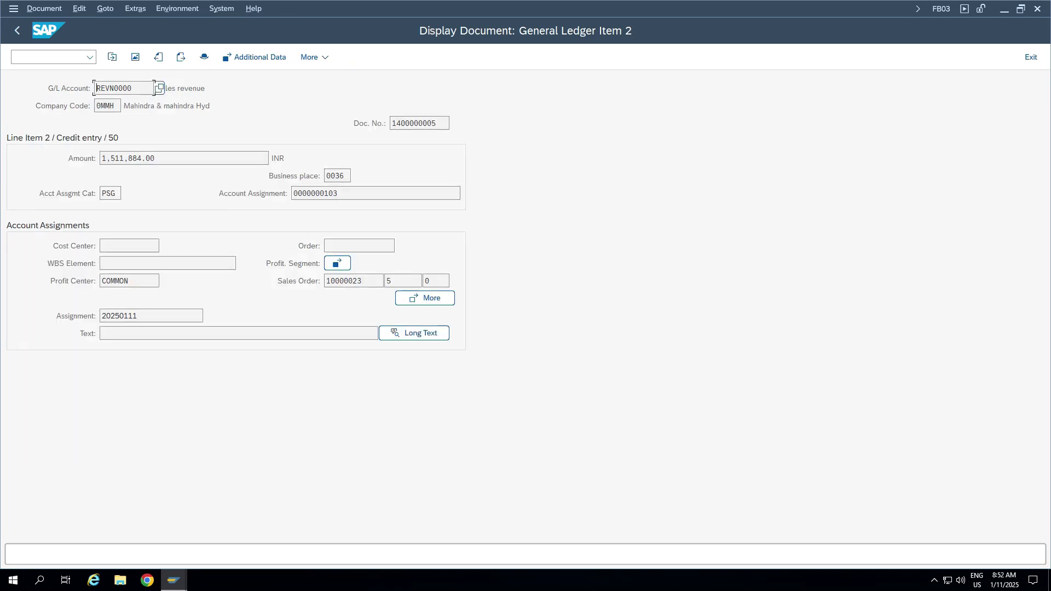
Return to the OKB9 new entries, set the profitability segment flag for REVN0000 and save.
{"action": "key", "text": "alt+Tab"}
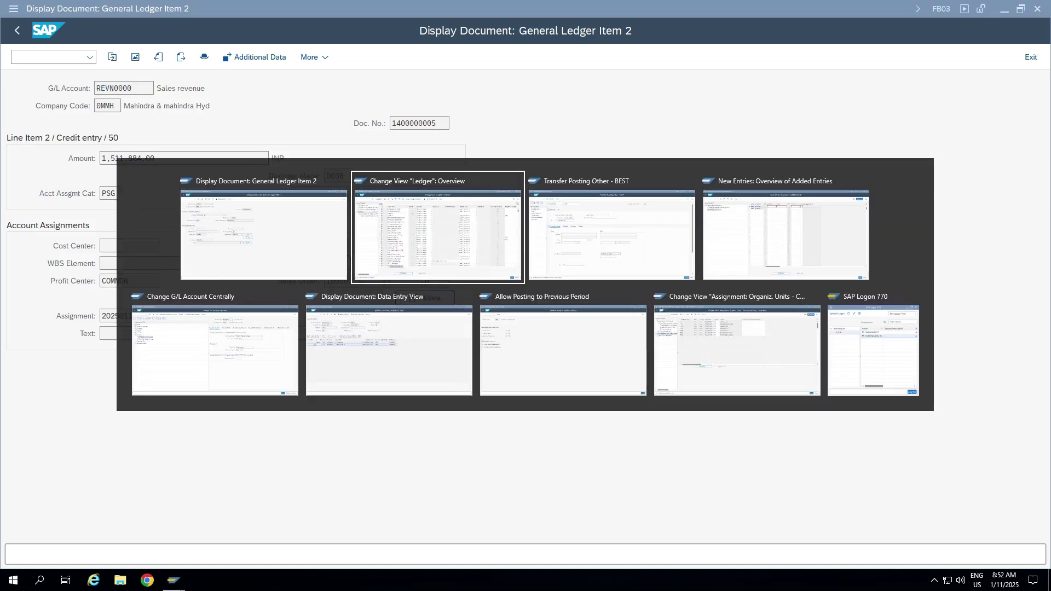
{"action": "key", "text": "alt+Tab"}
{"action": "key", "text": "alt+Tab"}
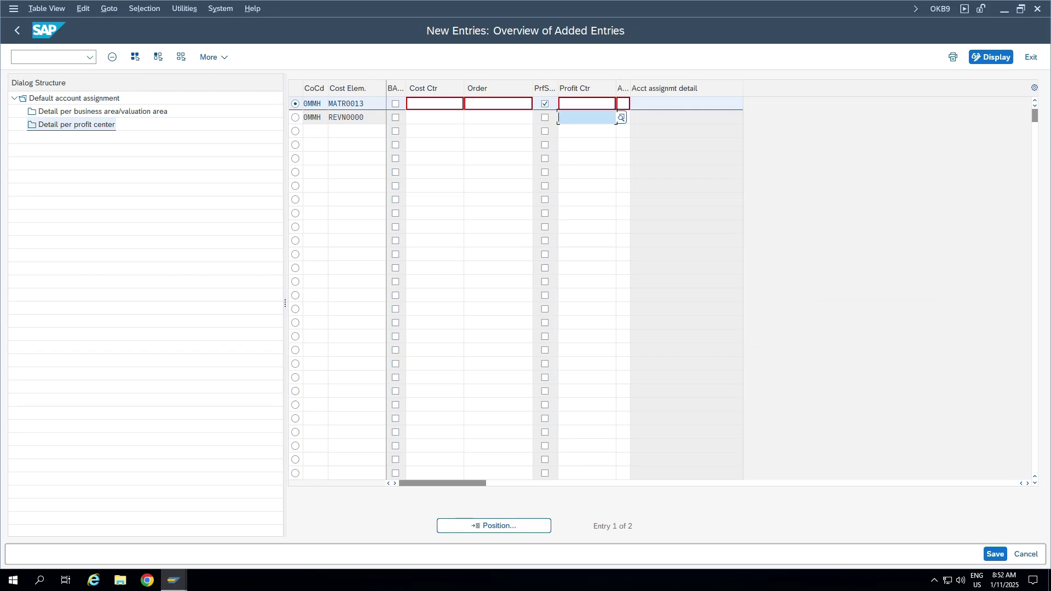
{"action": "left_click", "coordinate": [544, 117]}
{"action": "key", "text": "ctrl+s"}
{"action": "left_click", "coordinate": [314, 131]}
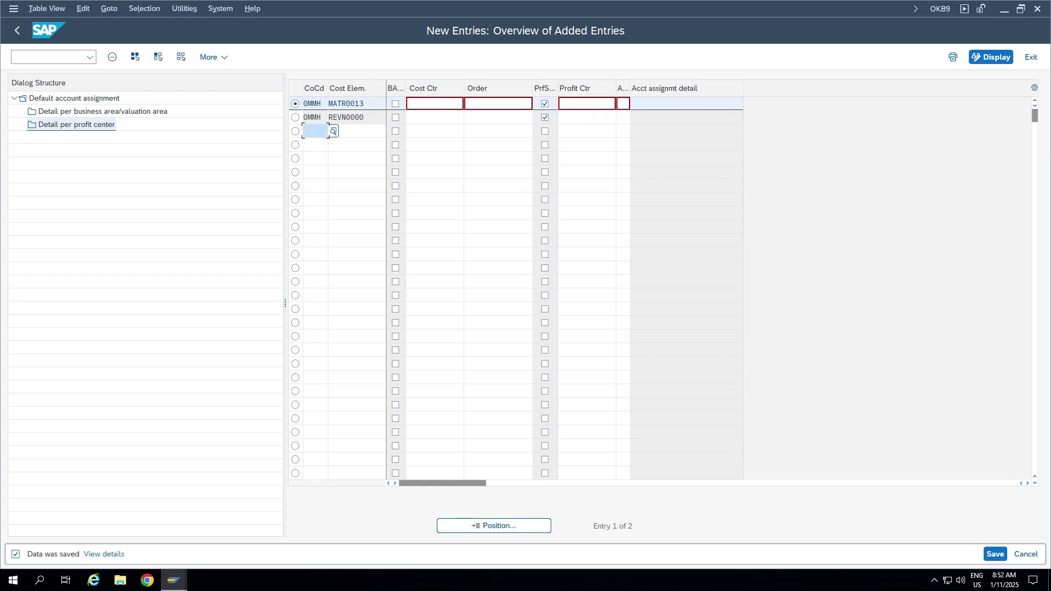
Return from the invoice's accounting document to the billing document in VF02 and cancel the invoice, saving the cancellation.
{"action": "key", "text": "alt+Tab"}
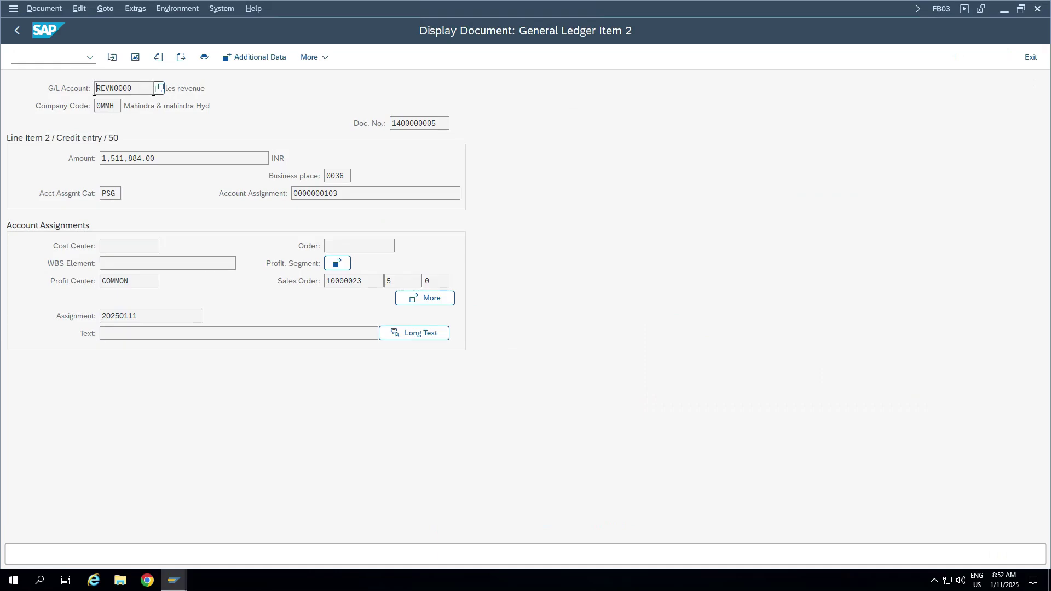
{"action": "key", "text": "F3"}
{"action": "key", "text": "F3"}
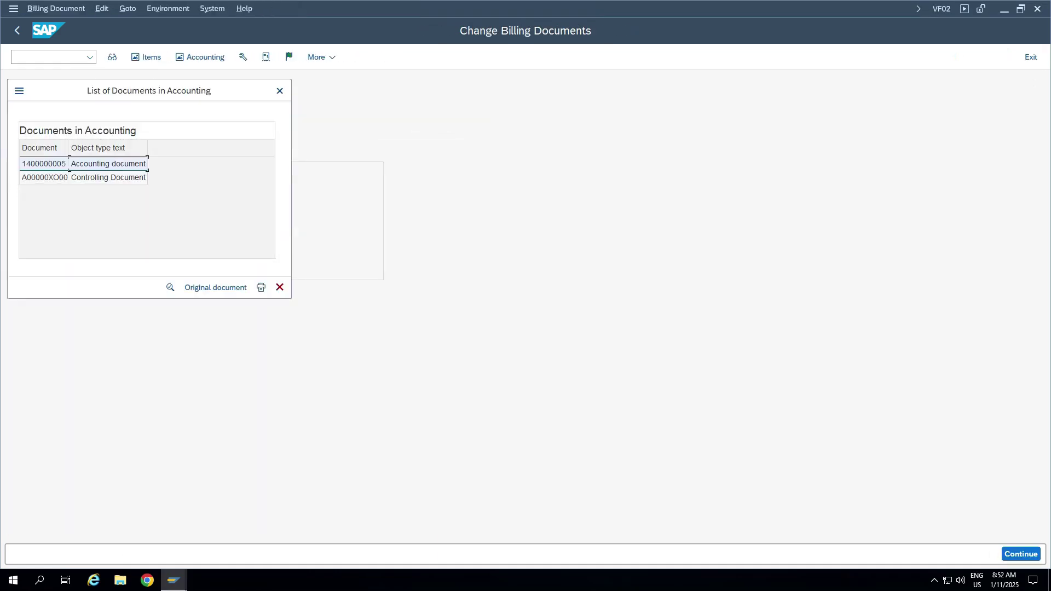
{"action": "key", "text": "F12"}
{"action": "key", "text": "Down"}
{"action": "key", "text": "Down"}
{"action": "key", "text": "Down"}
{"action": "key", "text": "Down"}
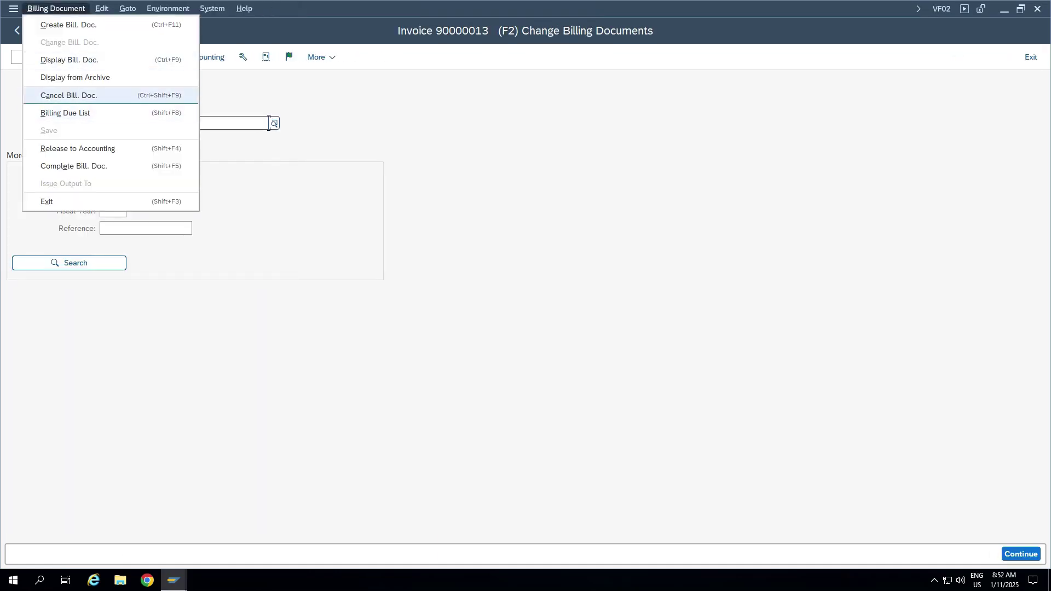
{"action": "key", "text": "Return"}
{"action": "key", "text": "Return"}
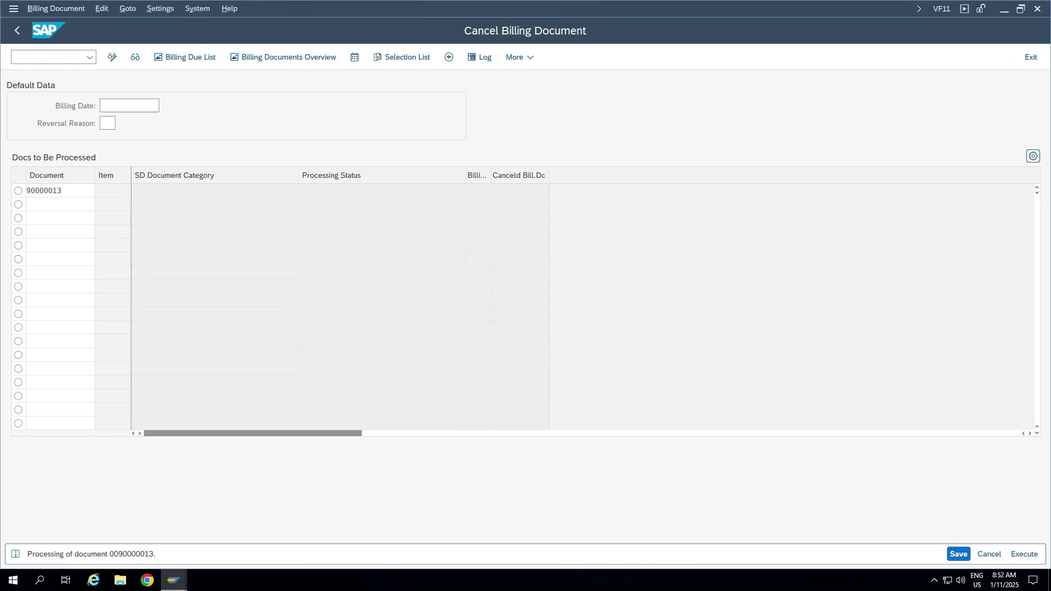
{"action": "key", "text": "ctrl+s"}
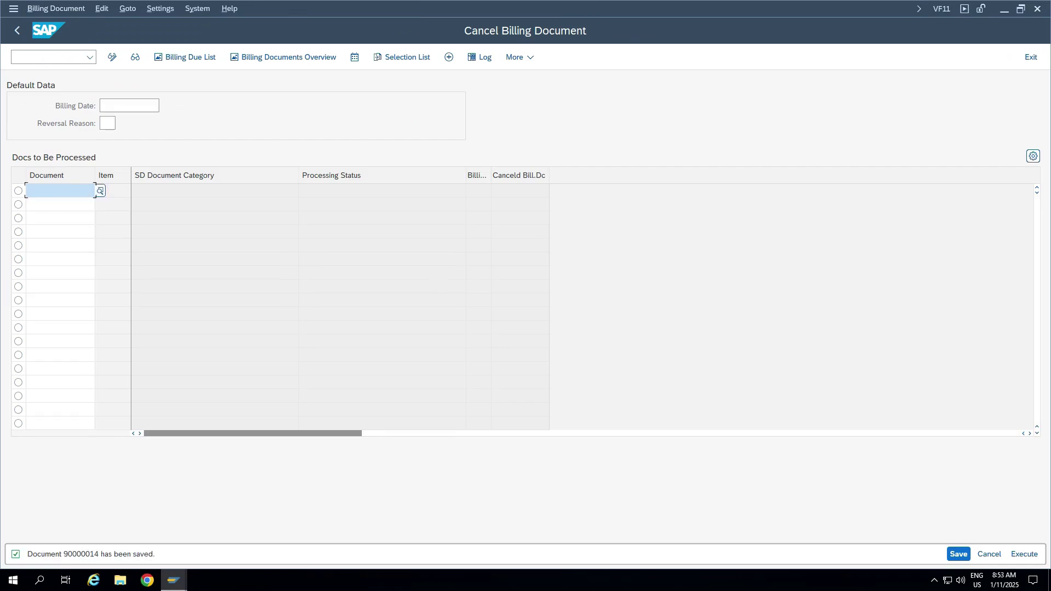
Create a new invoice for the same outbound delivery in VF01 and save it.
{"action": "key", "text": "F10"}
{"action": "key", "text": "Down"}
{"action": "key", "text": "Down"}
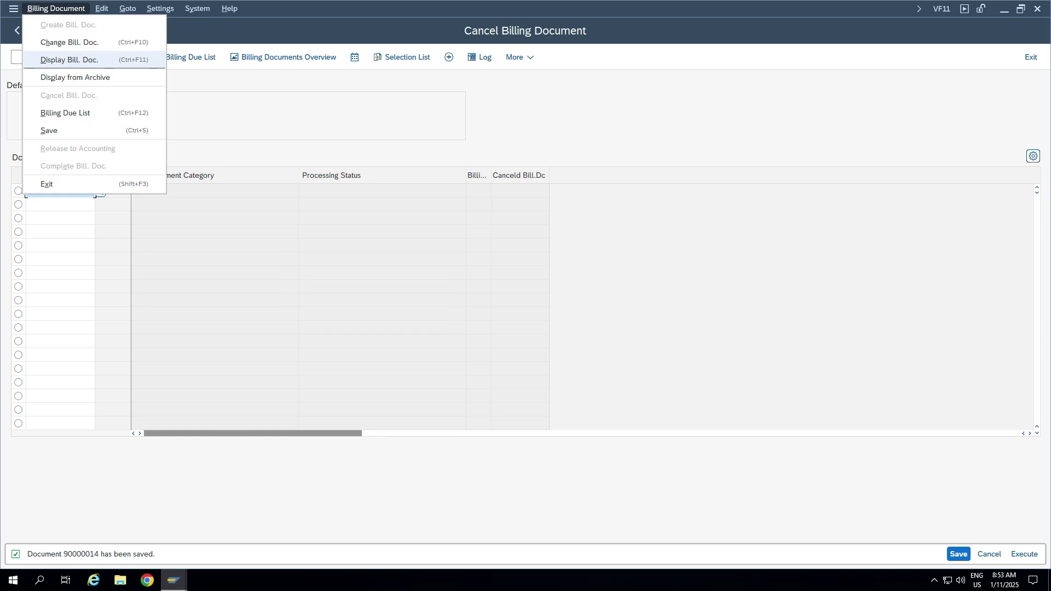
{"action": "key", "text": "Up"}
{"action": "key", "text": "Escape"}
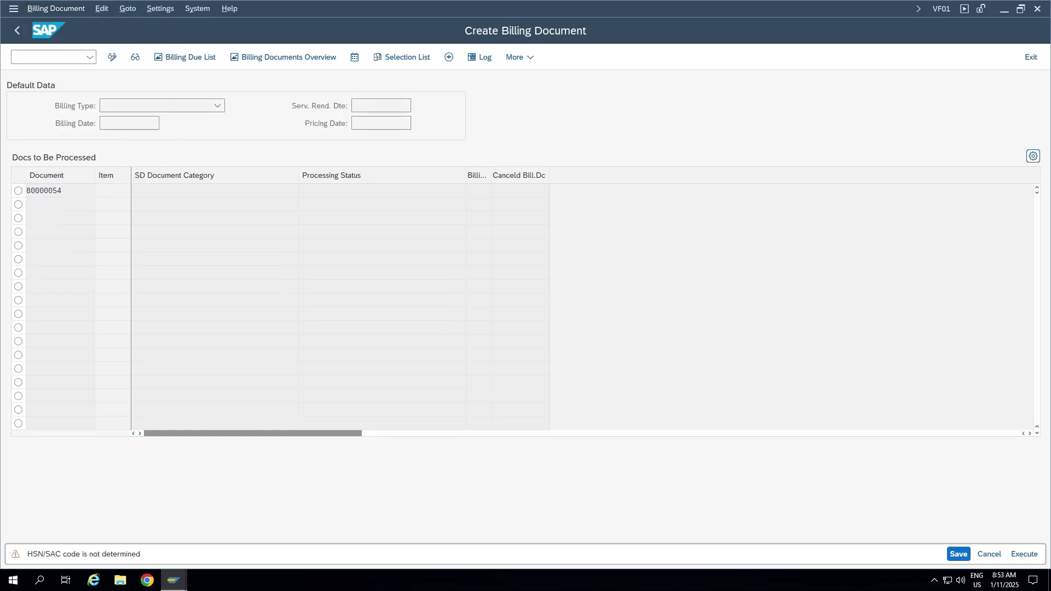
{"action": "key", "text": "Return"}
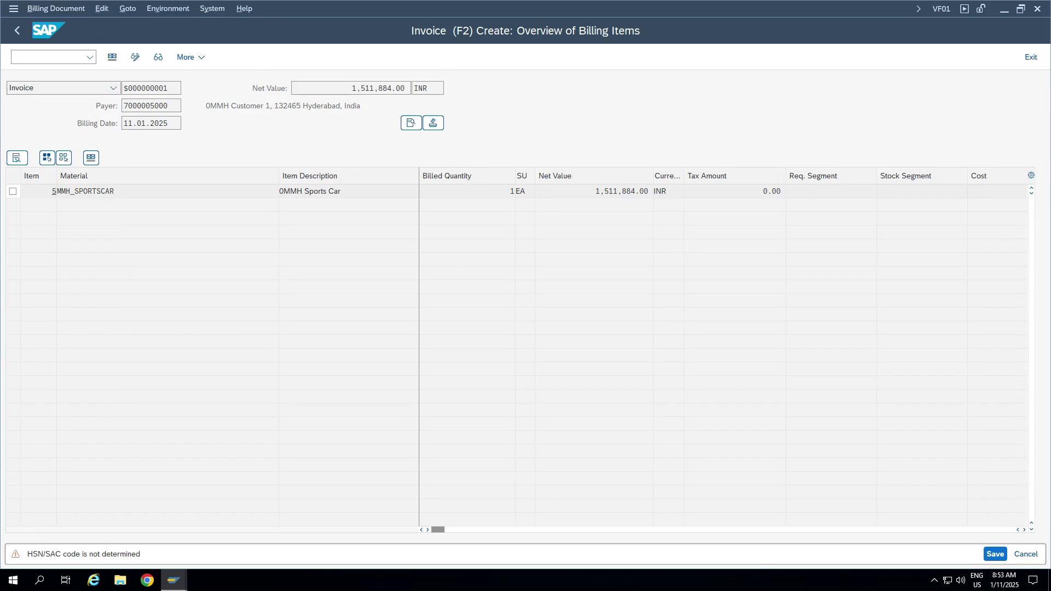
{"action": "key", "text": "ctrl+s"}
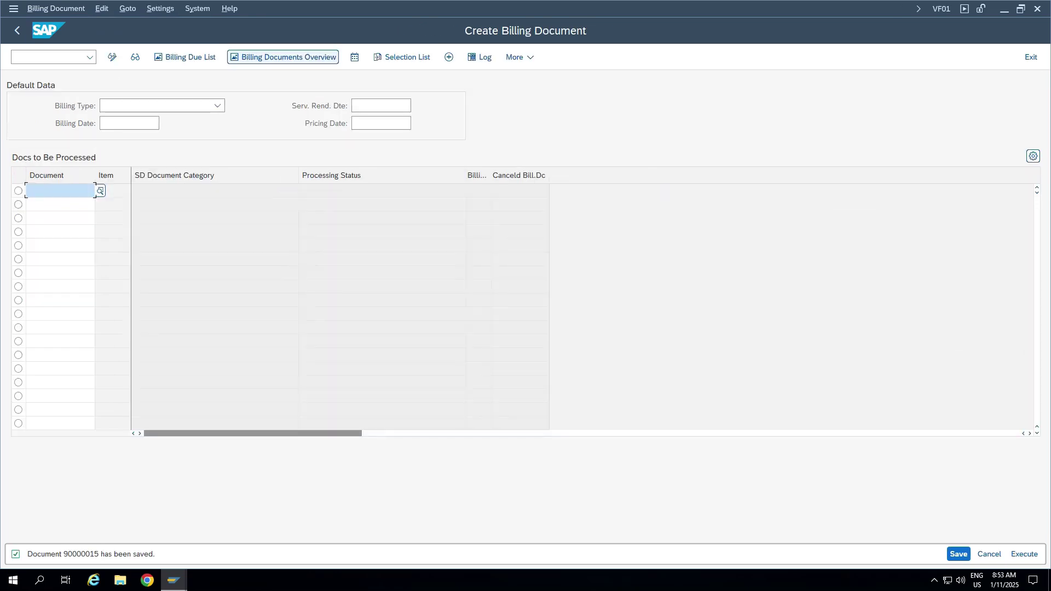
Display the new invoice's accounting document and examine the profit center and profitability segment of its REVN0000 line item in the data entry view.
{"action": "left_click", "coordinate": [135, 57]}
{"action": "left_click", "coordinate": [200, 57]}
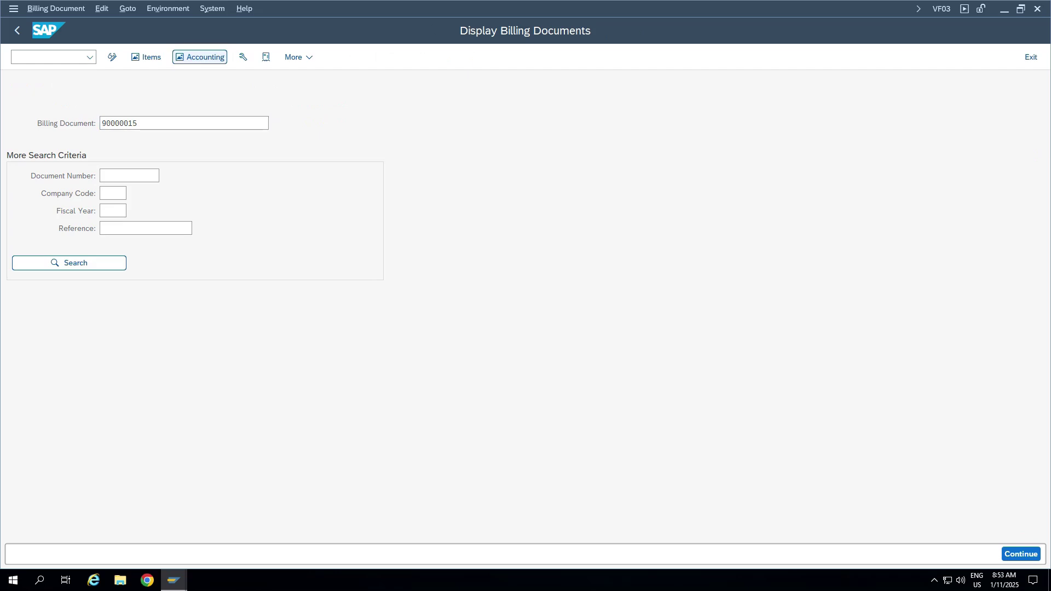
{"action": "double_click", "coordinate": [104, 162]}
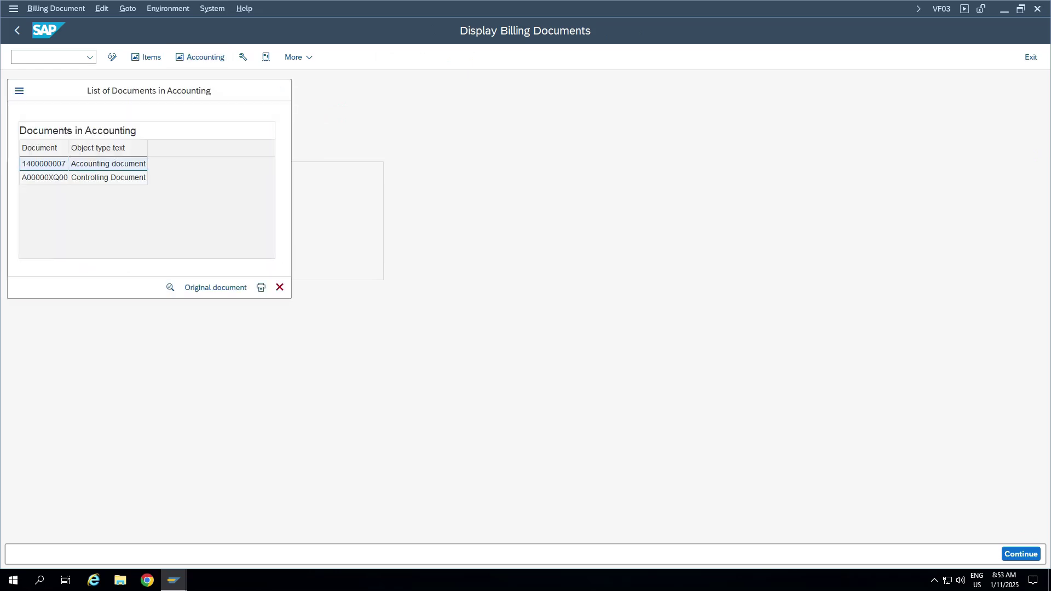
{"action": "double_click", "coordinate": [211, 247]}
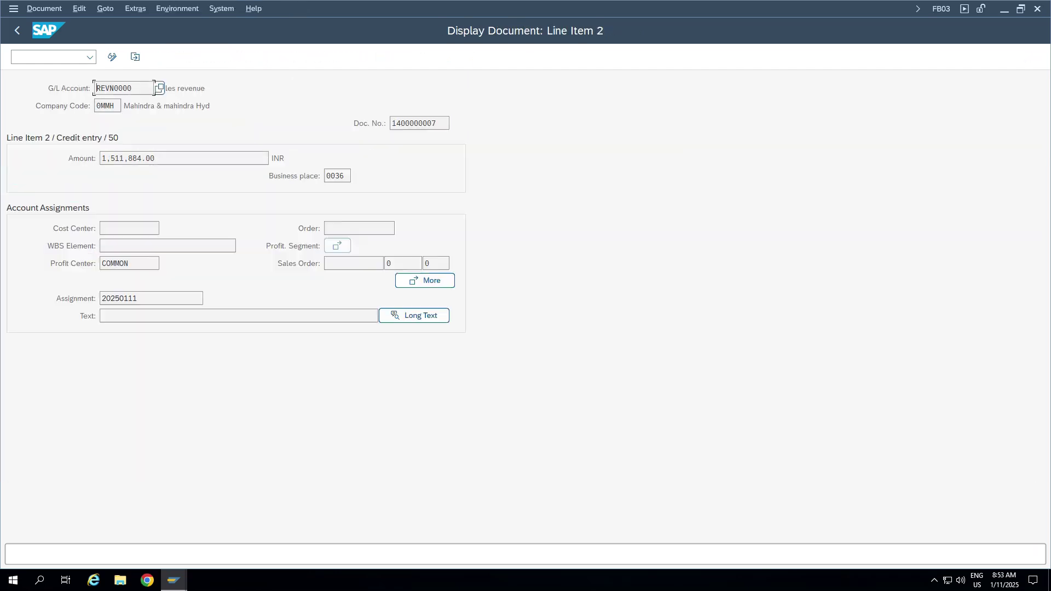
{"action": "left_click", "coordinate": [337, 245]}
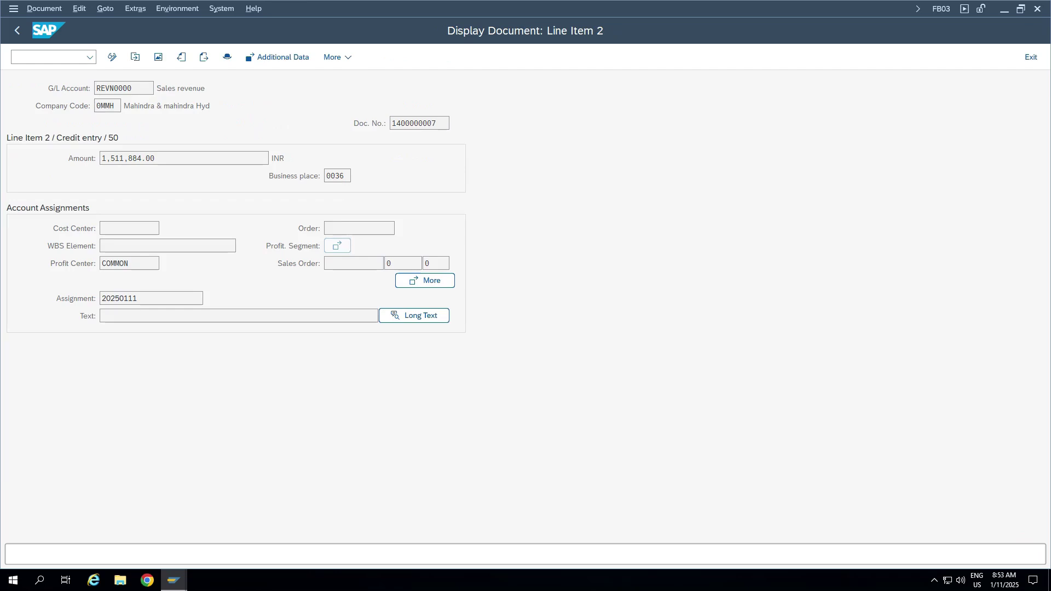
{"action": "key", "text": "F3"}
{"action": "double_click", "coordinate": [346, 247]}
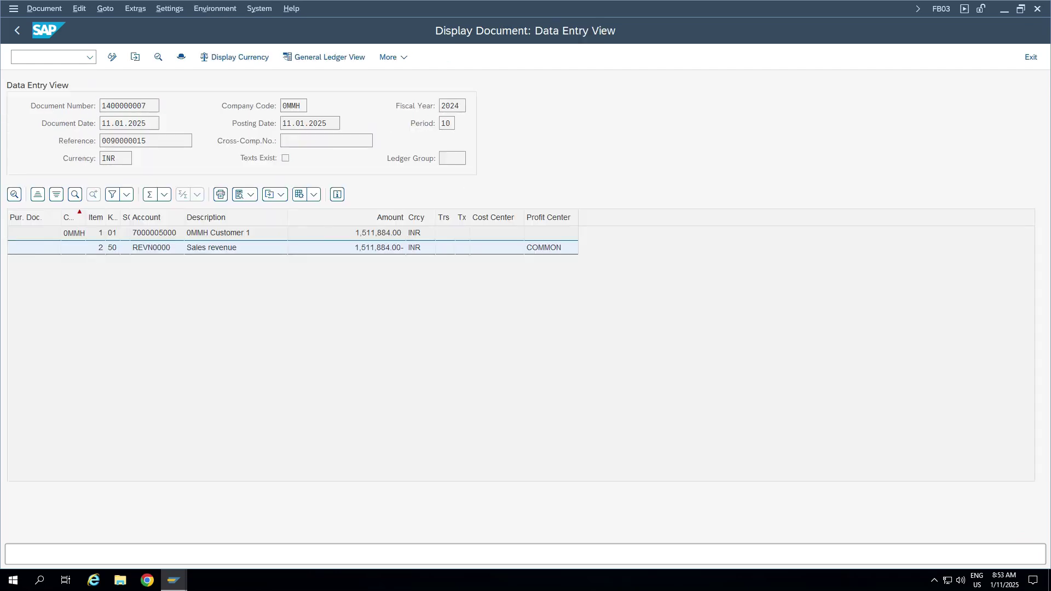
{"action": "left_click_drag", "start_coordinate": [130, 263], "coordinate": [101, 264]}
{"action": "key", "text": "F3"}
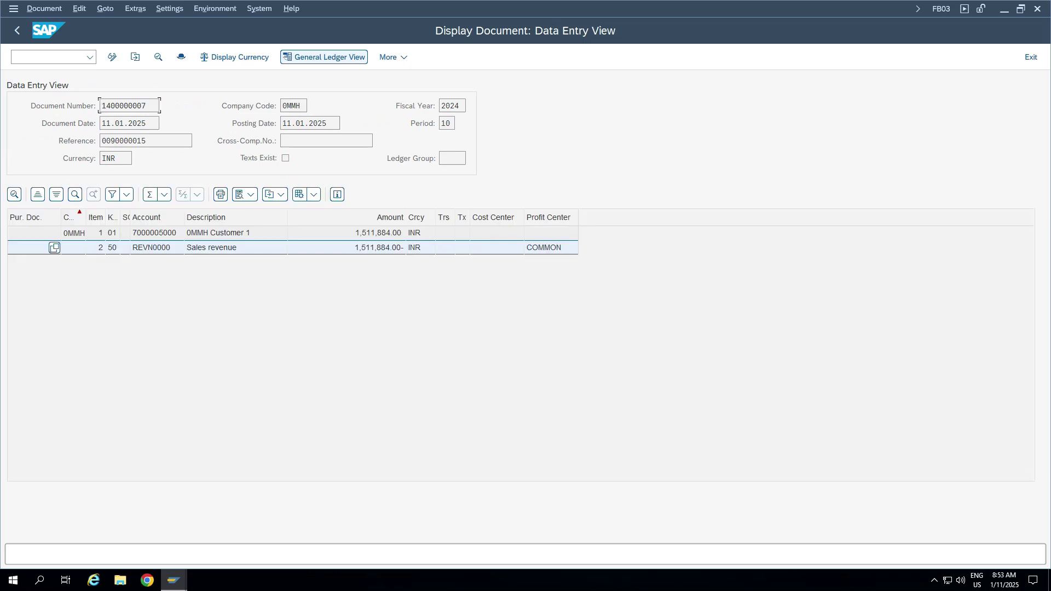
Examine the REVN0000 item of the new invoice in the general ledger view, including its profitability segment characteristics.
{"action": "left_click", "coordinate": [325, 57]}
{"action": "double_click", "coordinate": [400, 300]}
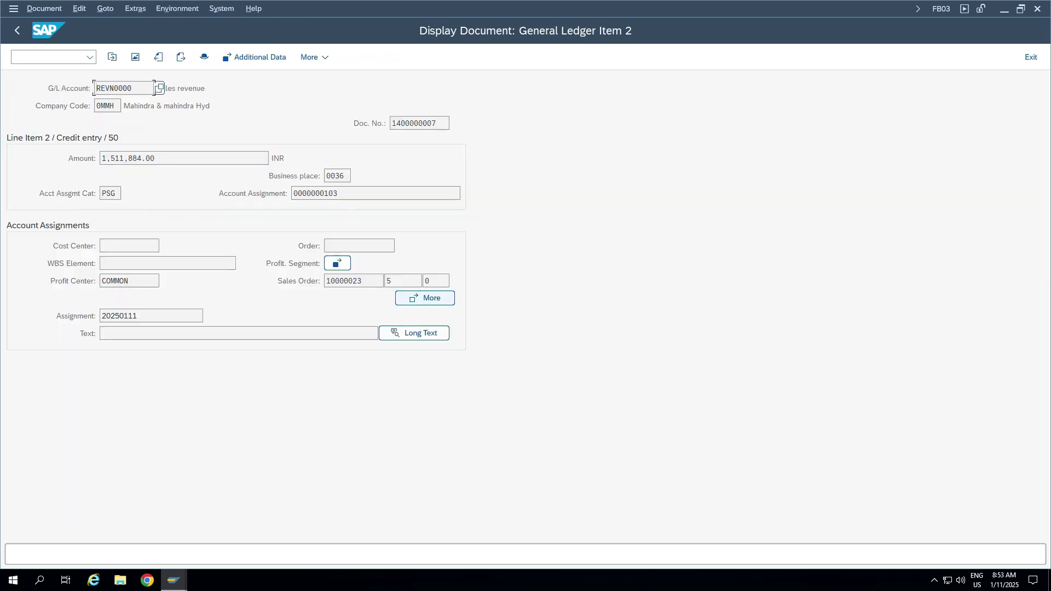
{"action": "left_click", "coordinate": [336, 264]}
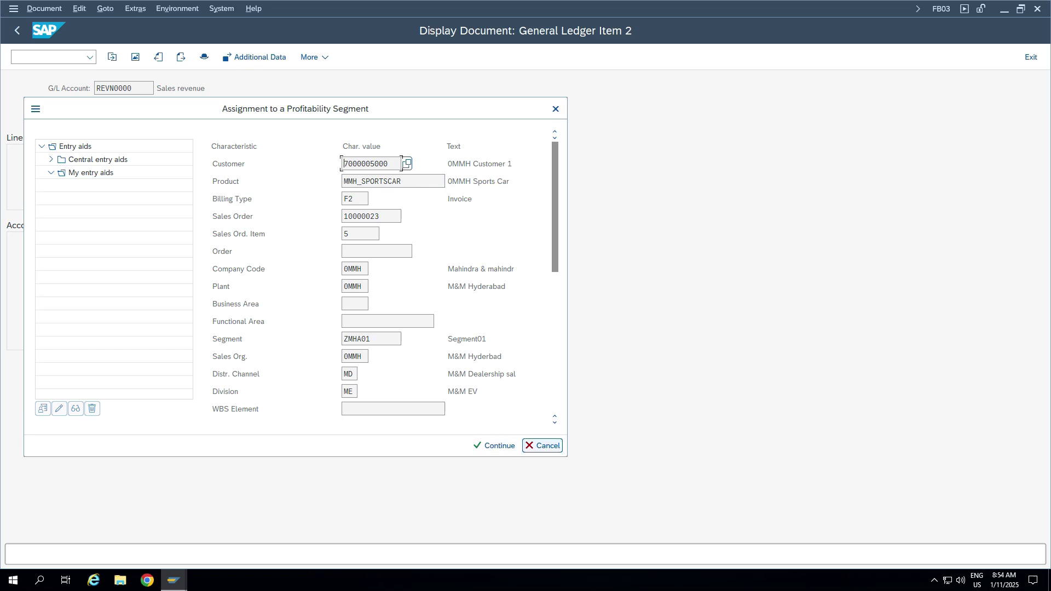
{"action": "left_click", "coordinate": [542, 446]}
In the OKB9 new entries, clear the profitability segment flag for REVN0000, assign profit center EV from controlling area 0MMH and save.
{"action": "key", "text": "alt+Tab"}
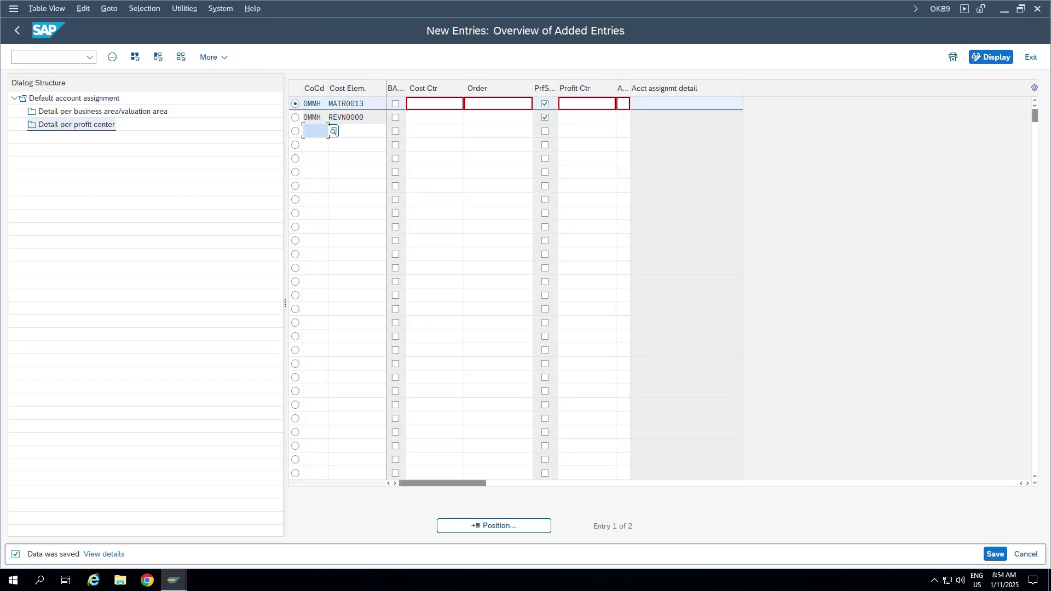
{"action": "left_click", "coordinate": [545, 117]}
{"action": "left_click", "coordinate": [586, 117]}
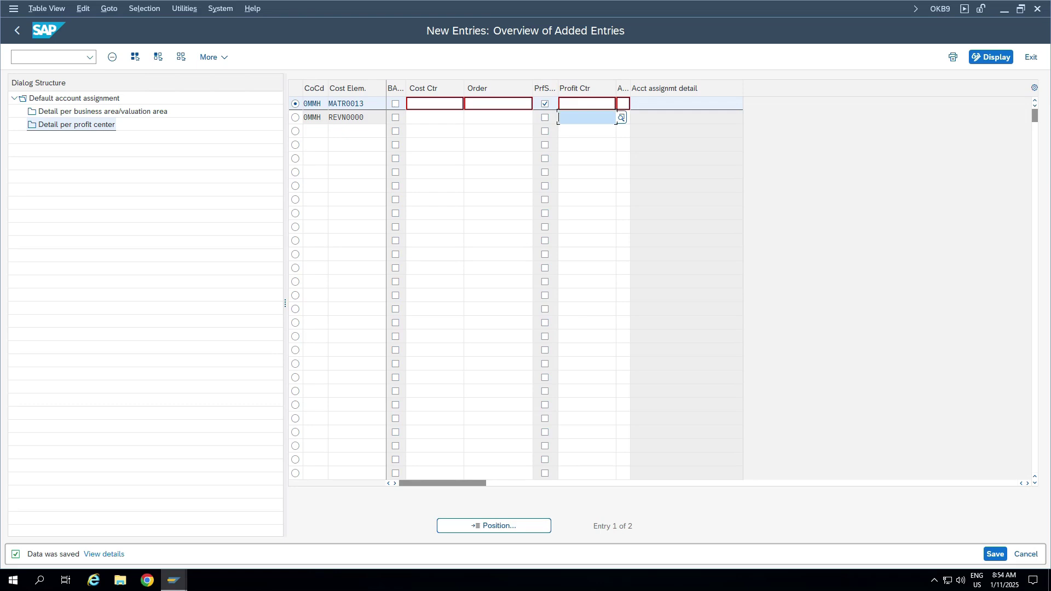
{"action": "type", "text": "EV"}
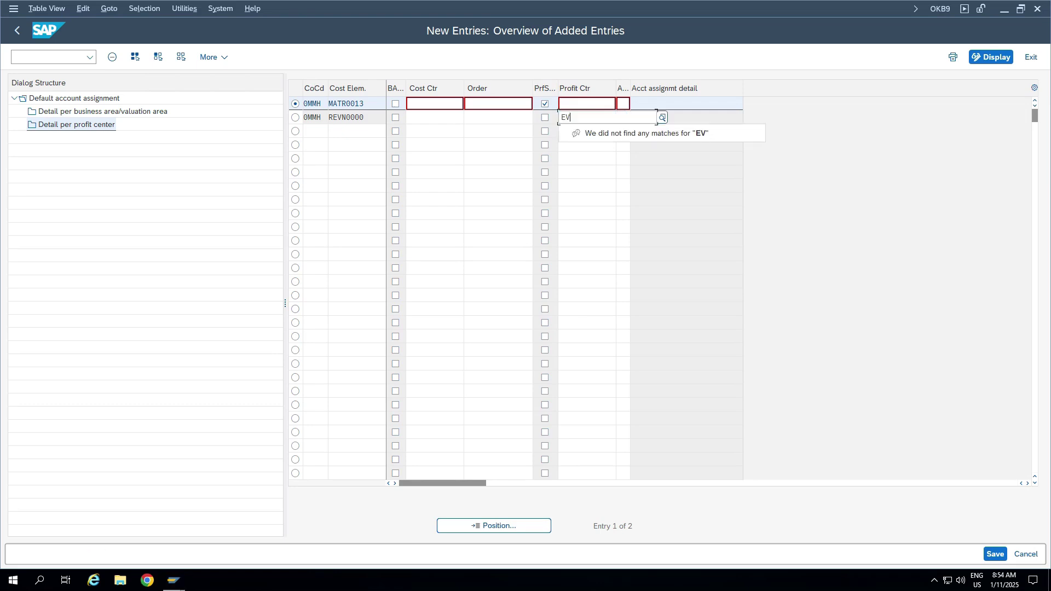
{"action": "key", "text": "F4"}
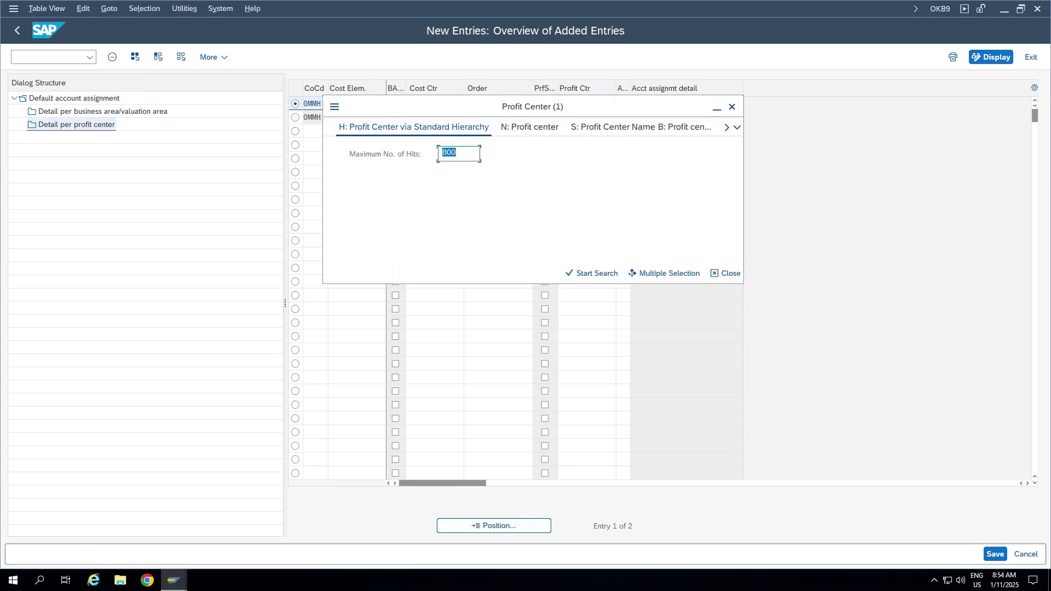
{"action": "left_click", "coordinate": [529, 127]}
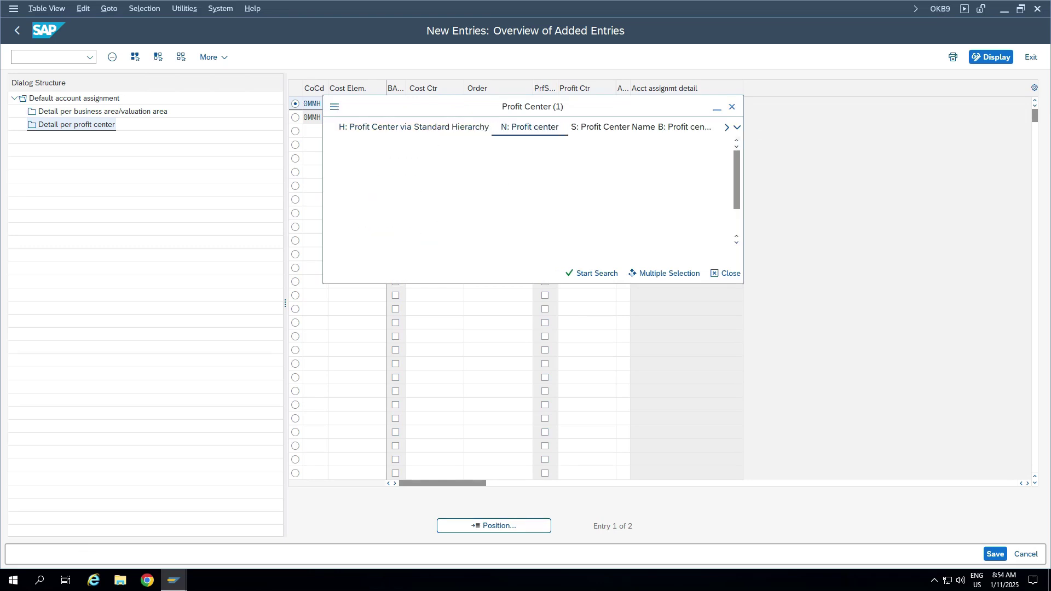
{"action": "key", "text": "Tab"}
{"action": "type", "text": "0mmh"}
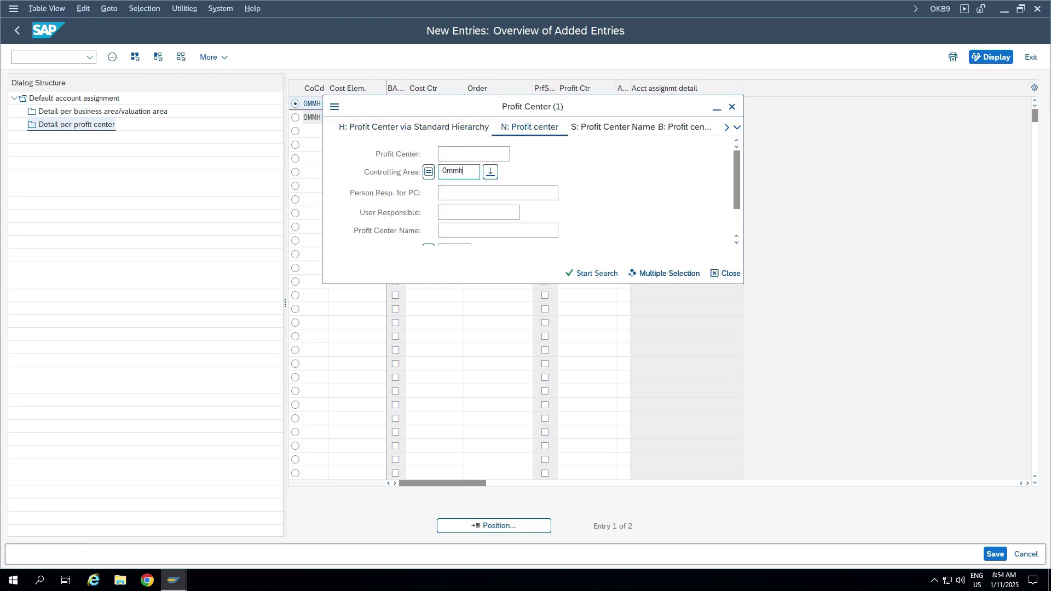
{"action": "key", "text": "Return"}
{"action": "double_click", "coordinate": [395, 200]}
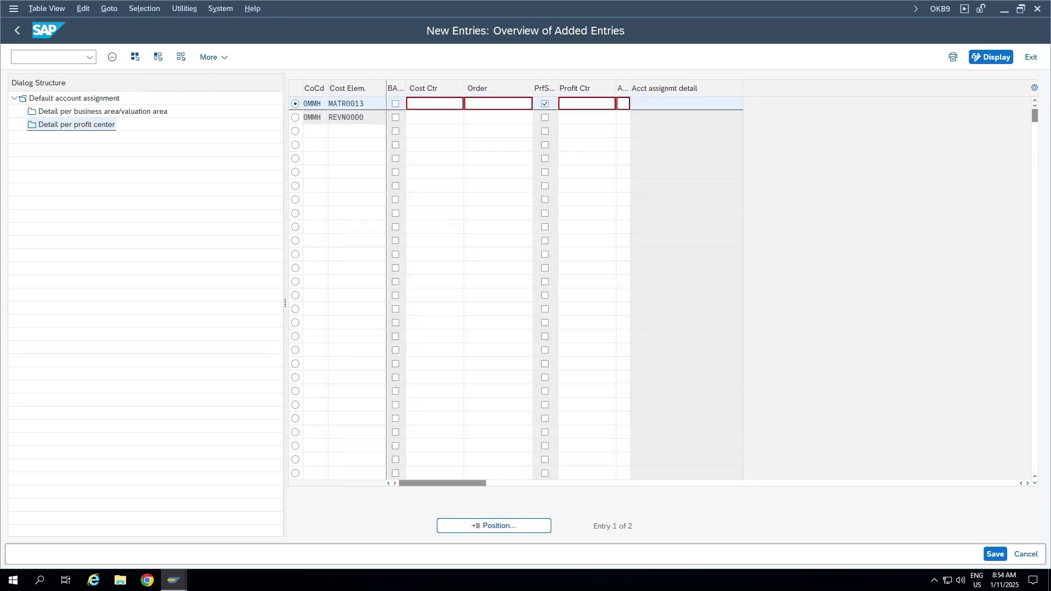
{"action": "key", "text": "ctrl+s"}
Try to open the business area/valuation area detail for REVN0000, check the account assignment detail options in the overview and save.
{"action": "left_click", "coordinate": [328, 117]}
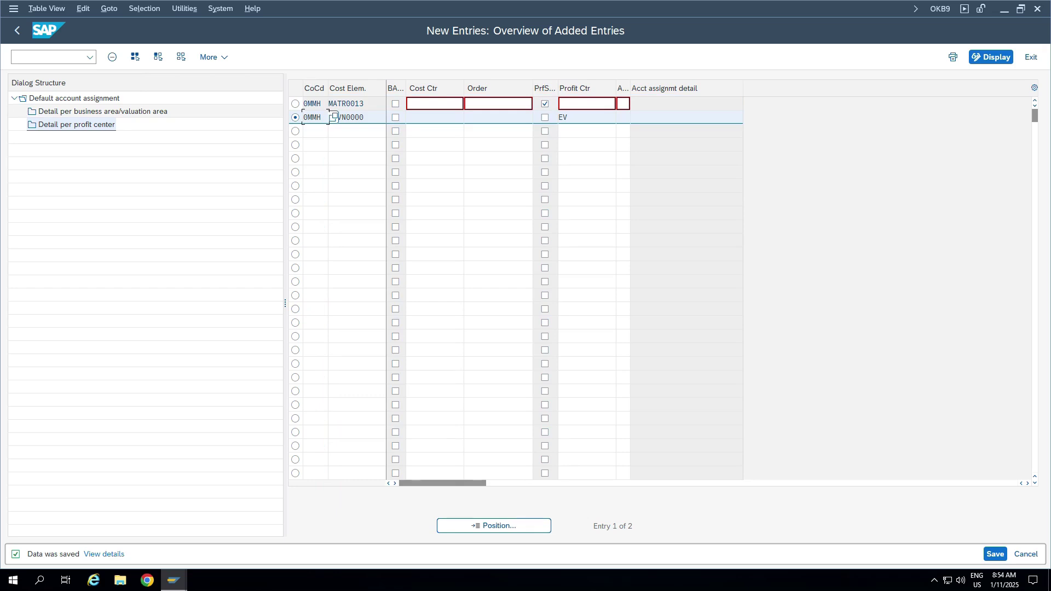
{"action": "key", "text": "Return"}
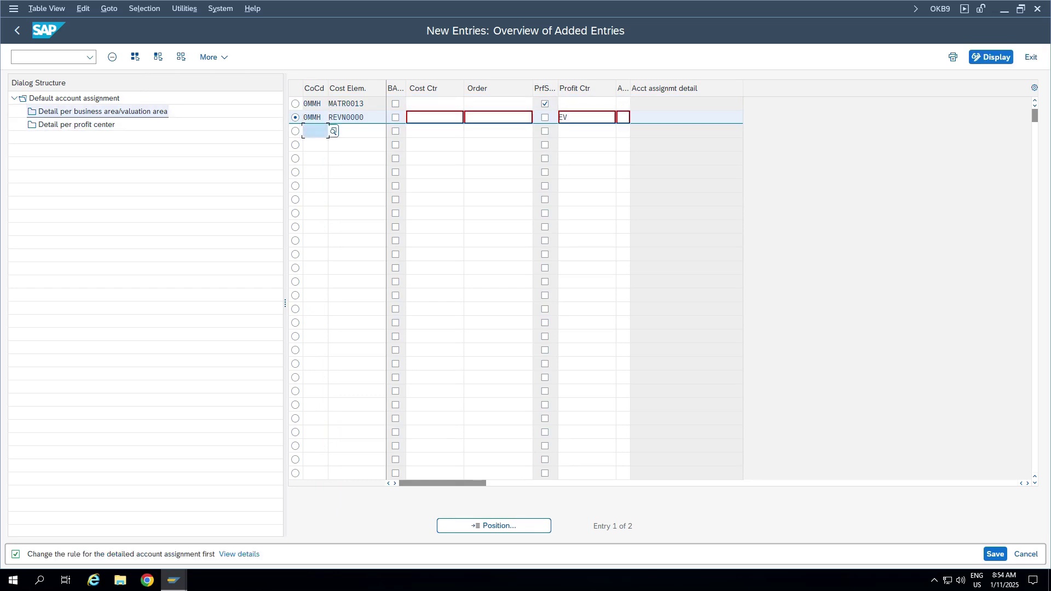
{"action": "key", "text": "F3"}
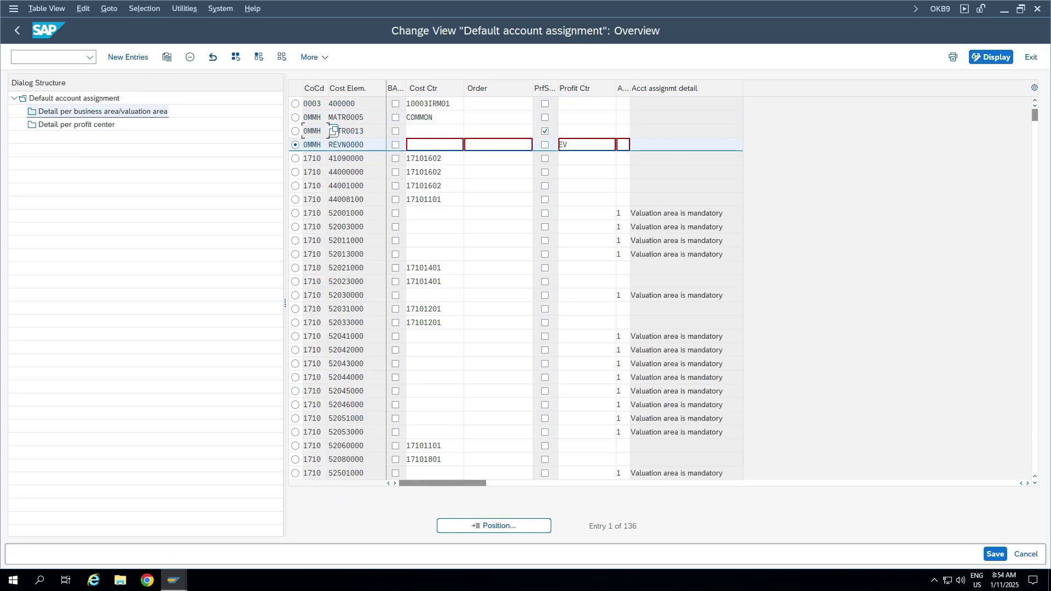
{"action": "left_click", "coordinate": [623, 145]}
{"action": "key", "text": "F4"}
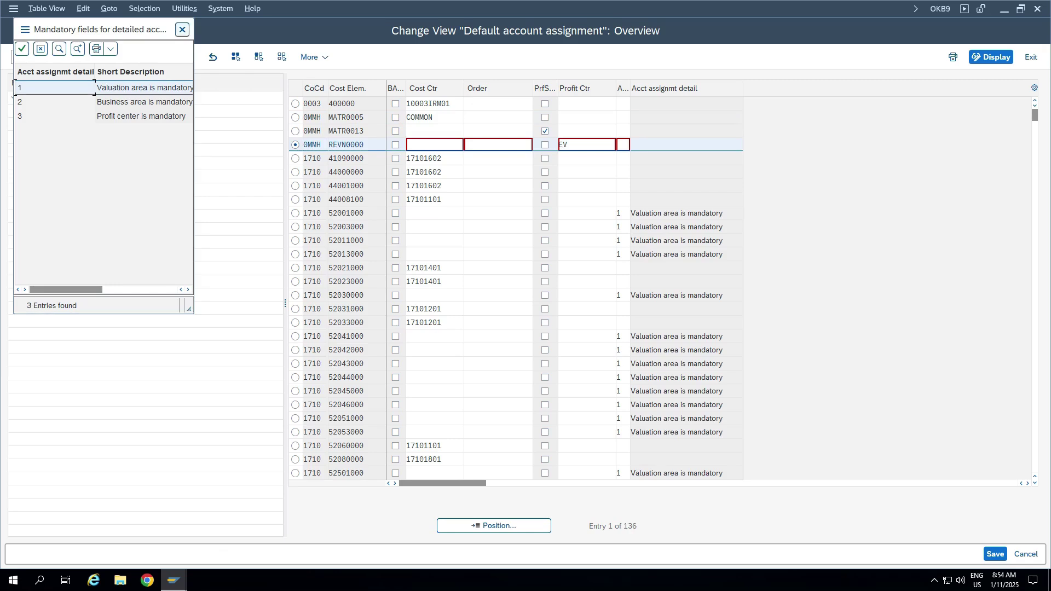
{"action": "left_click", "coordinate": [182, 30]}
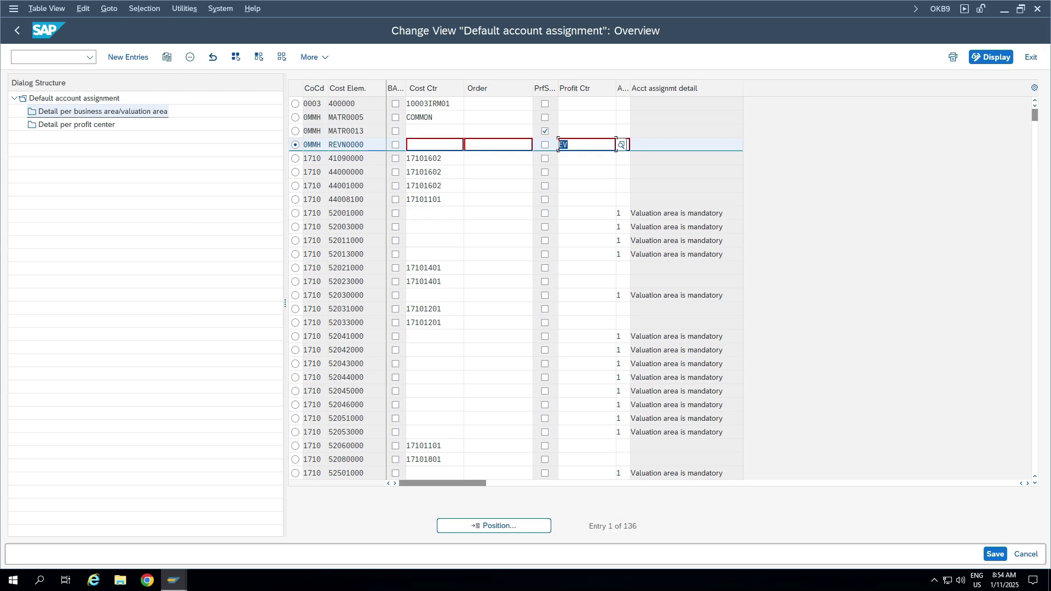
{"action": "key", "text": "ctrl+s"}
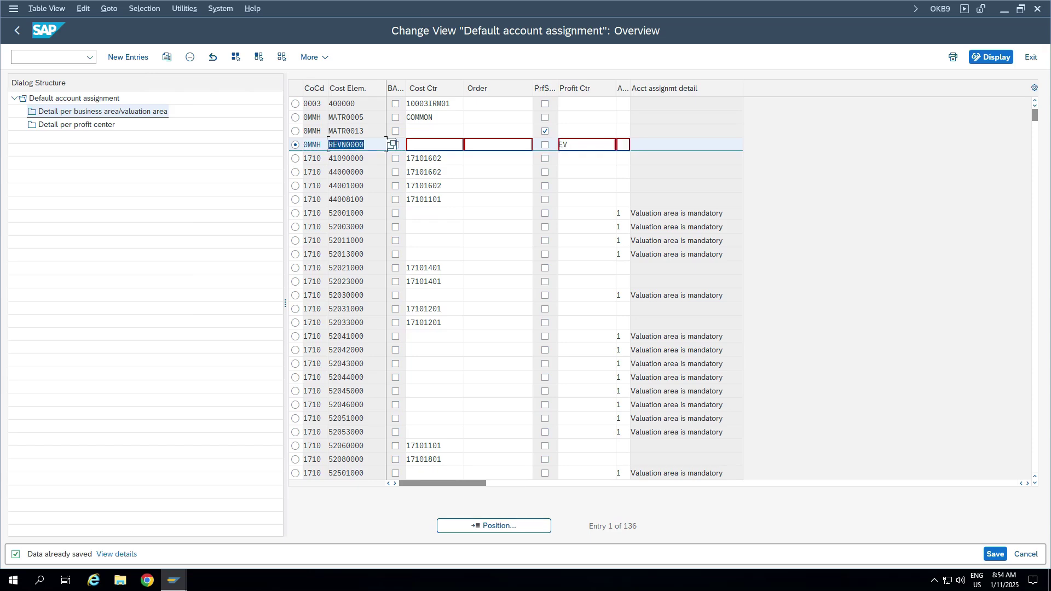
Switch back to the displayed accounting document, return to its invoice in VF03, cancel that invoice and save.
{"action": "key", "text": "alt+Tab"}
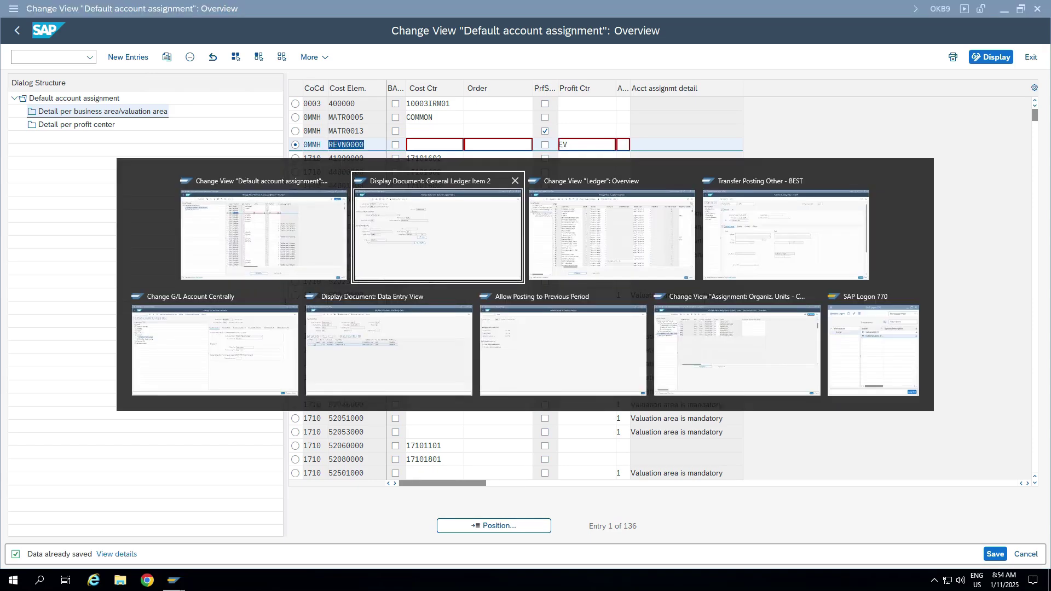
{"action": "key", "text": "alt+Tab"}
{"action": "left_click", "coordinate": [438, 235]}
{"action": "key", "text": "F3"}
{"action": "key", "text": "F3"}
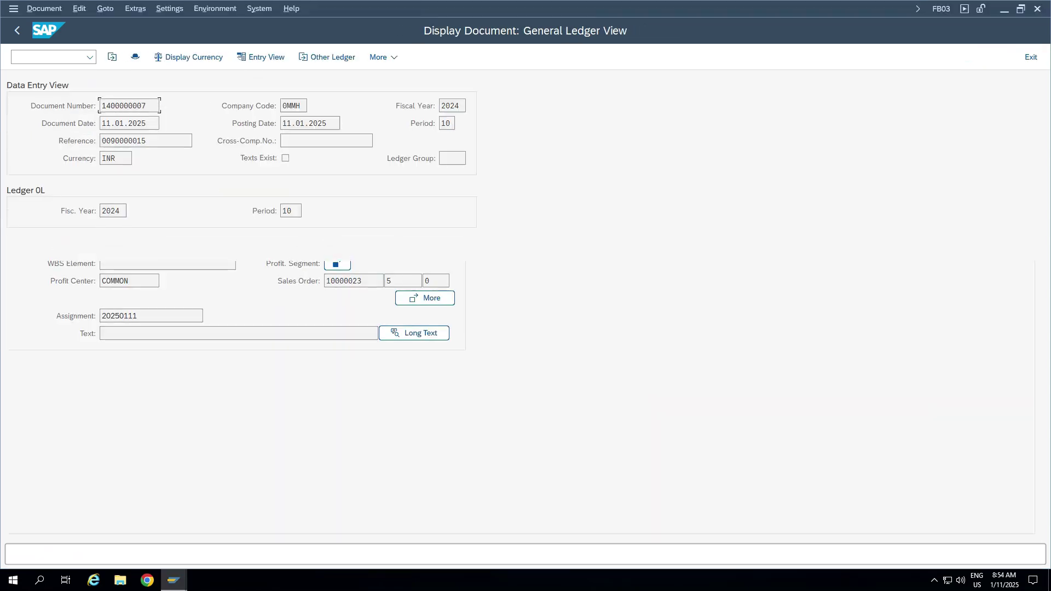
{"action": "key", "text": "Escape"}
{"action": "left_click", "coordinate": [55, 9]}
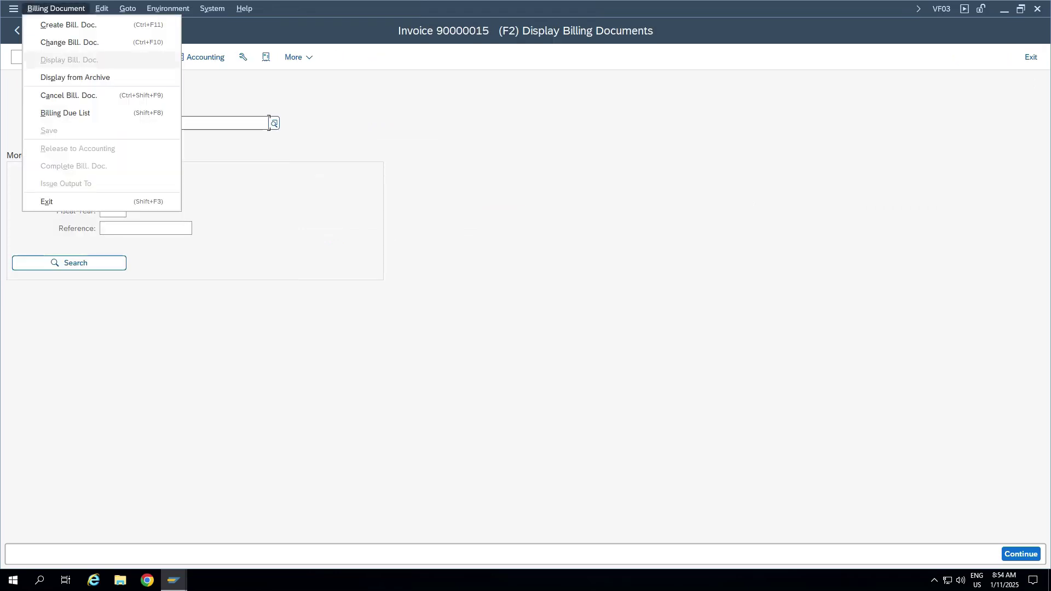
{"action": "left_click", "coordinate": [69, 95]}
{"action": "key", "text": "ctrl+s"}
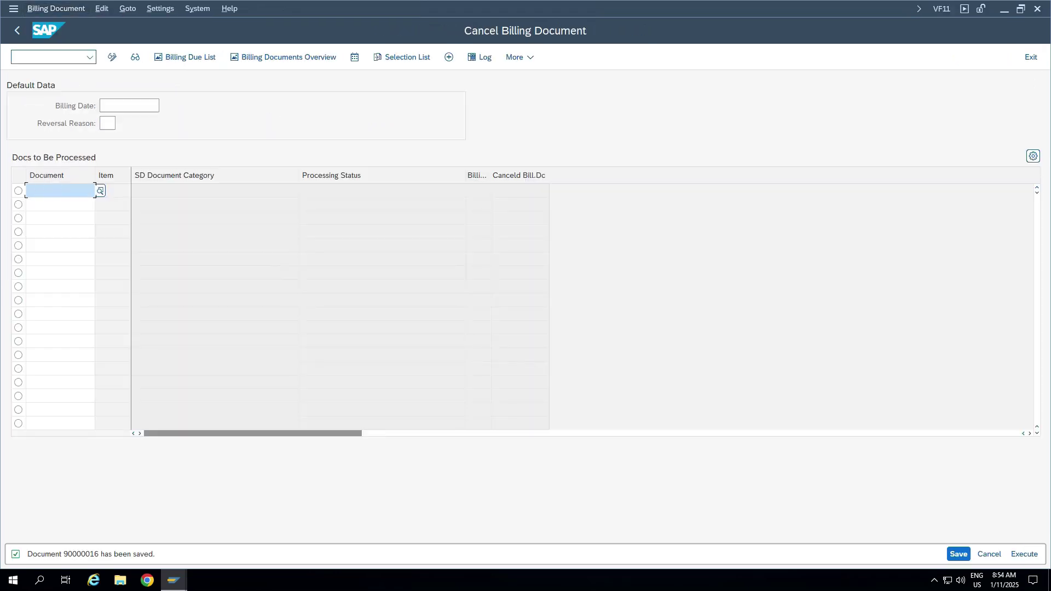
Create a new billing document in VF01 for the same delivery and save it.
{"action": "left_click", "coordinate": [50, 56]}
{"action": "type", "text": "/nvf01"}
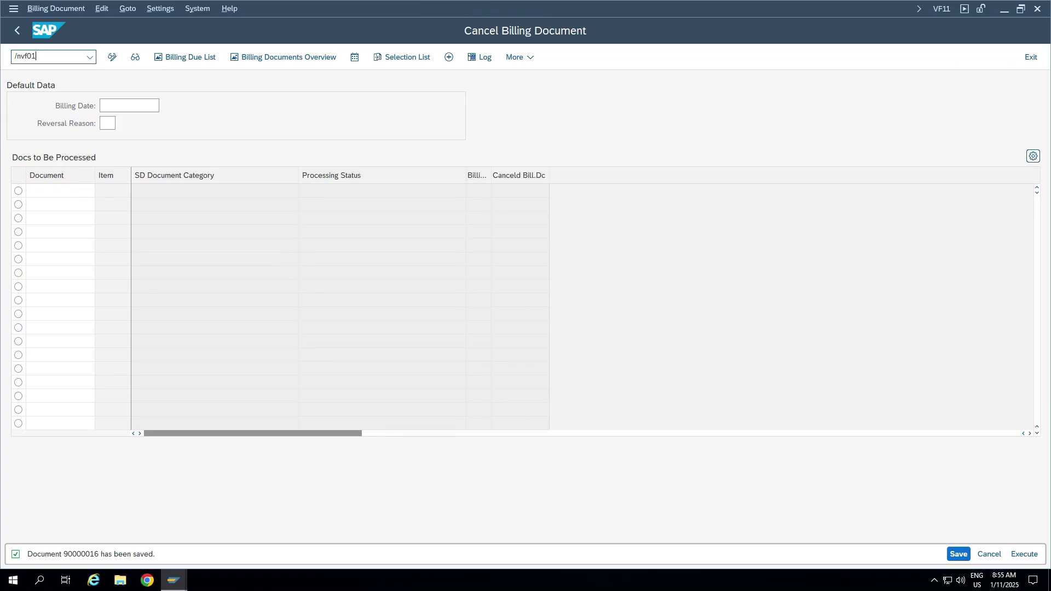
{"action": "key", "text": "Return"}
{"action": "type", "text": "80000054"}
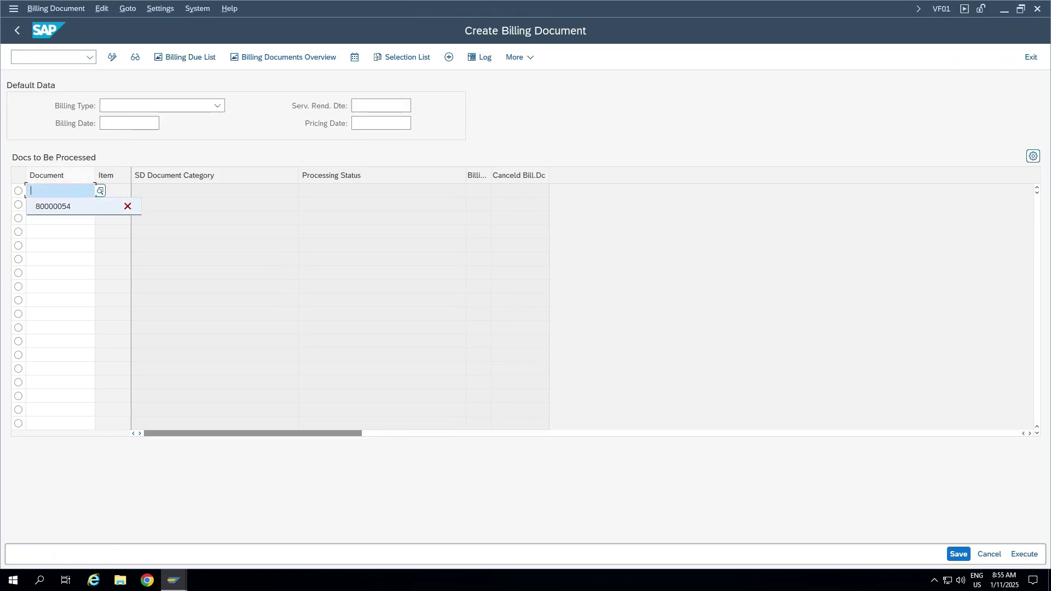
{"action": "key", "text": "Return"}
{"action": "key", "text": "Return"}
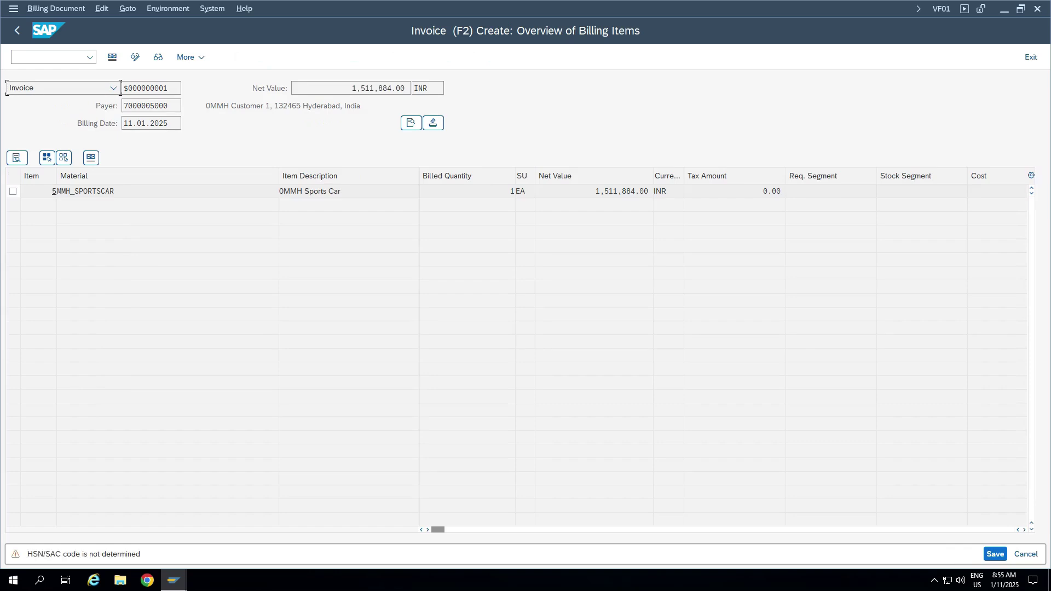
{"action": "key", "text": "ctrl+s"}
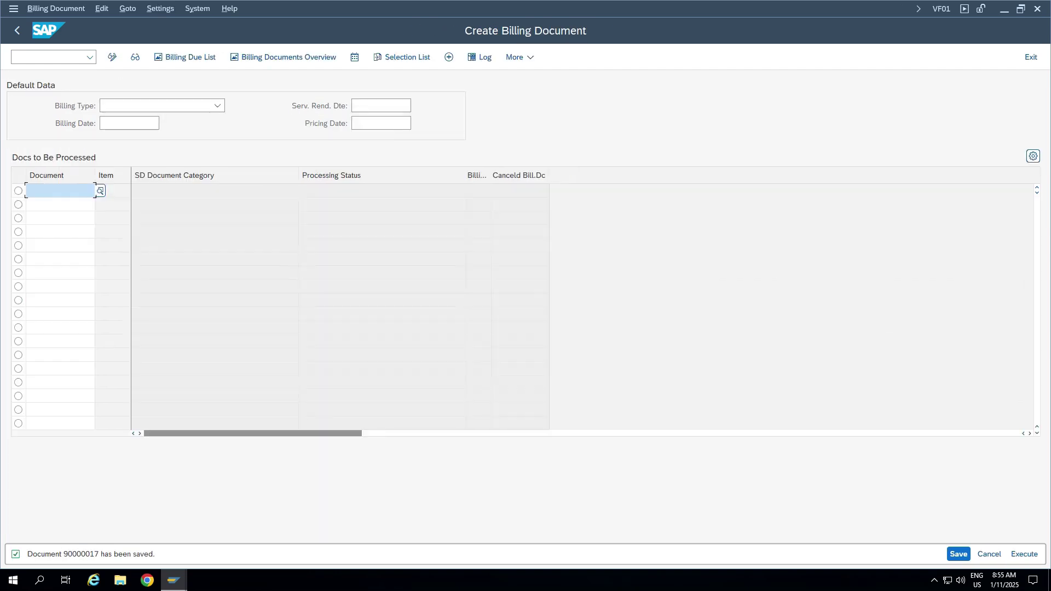
Display the new invoice in VF03, open its accounting document and show the REVN0000 item from the general ledger view.
{"action": "left_click", "coordinate": [136, 57]}
{"action": "left_click", "coordinate": [200, 57]}
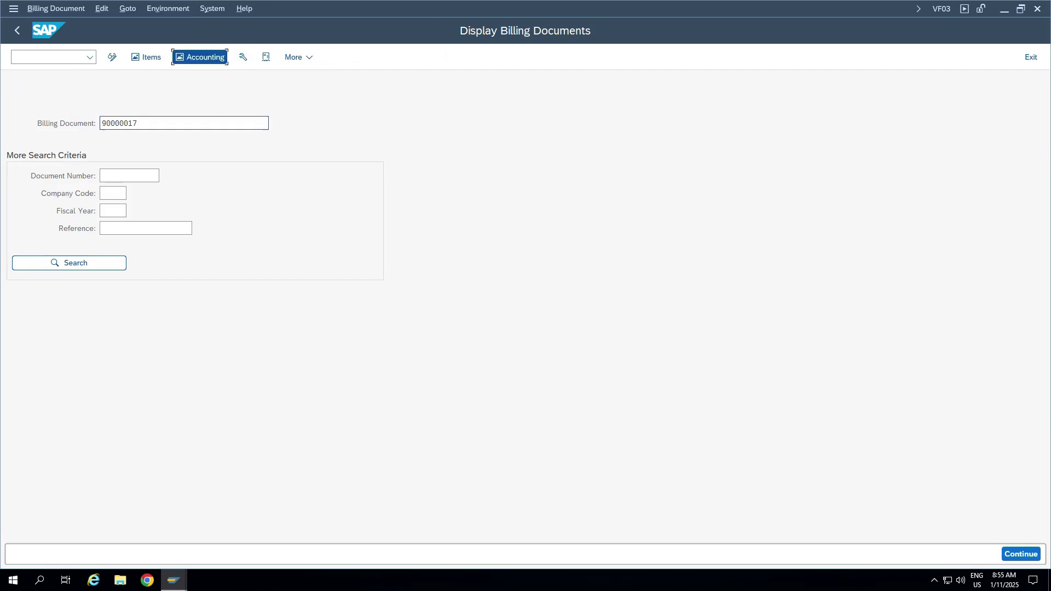
{"action": "double_click", "coordinate": [109, 163]}
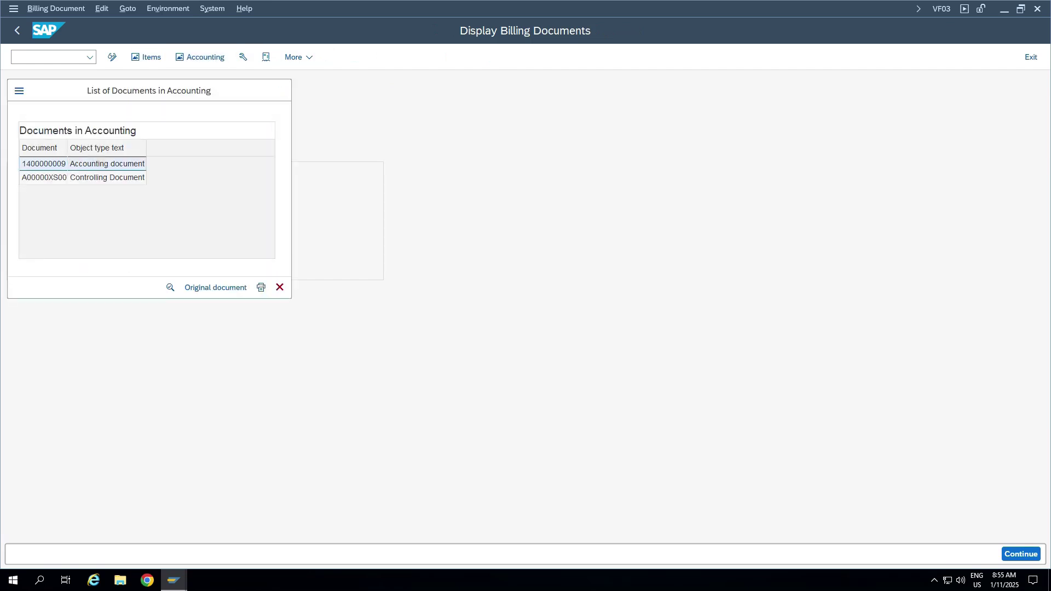
{"action": "left_click", "coordinate": [543, 247]}
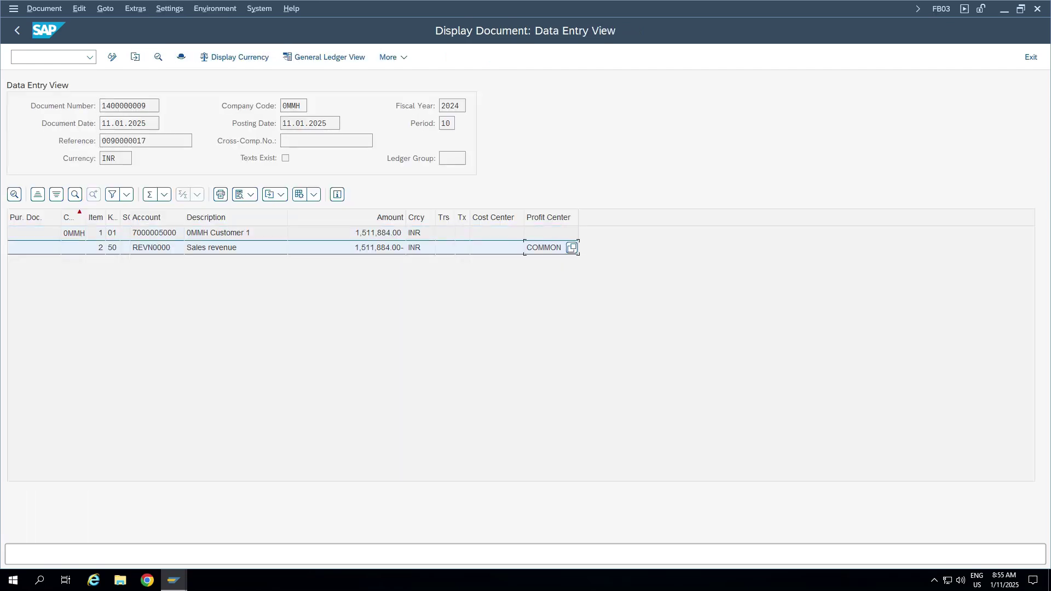
{"action": "key", "text": "F2"}
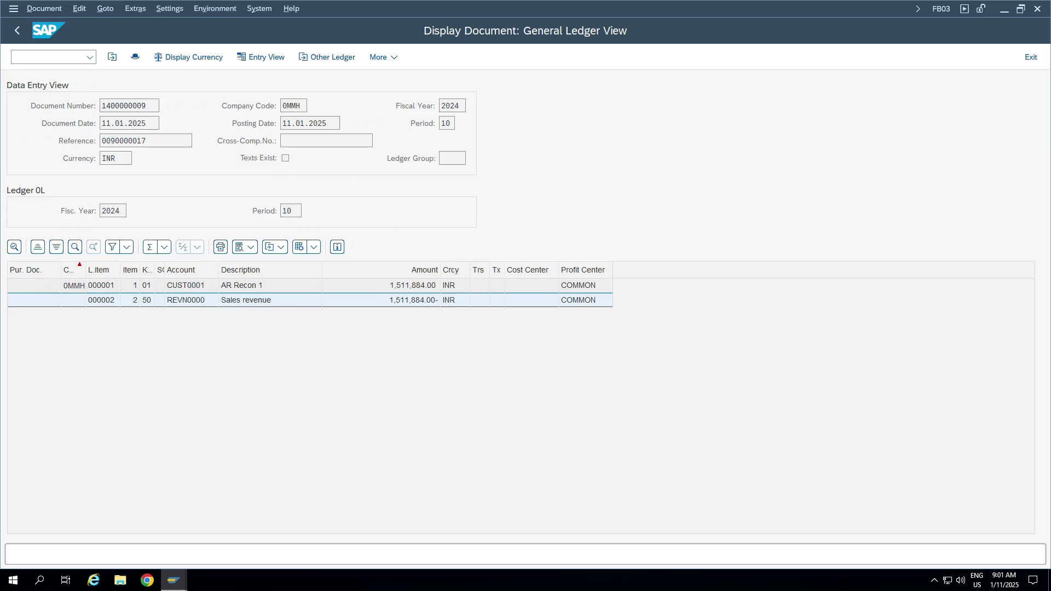
{"action": "key", "text": "F2"}
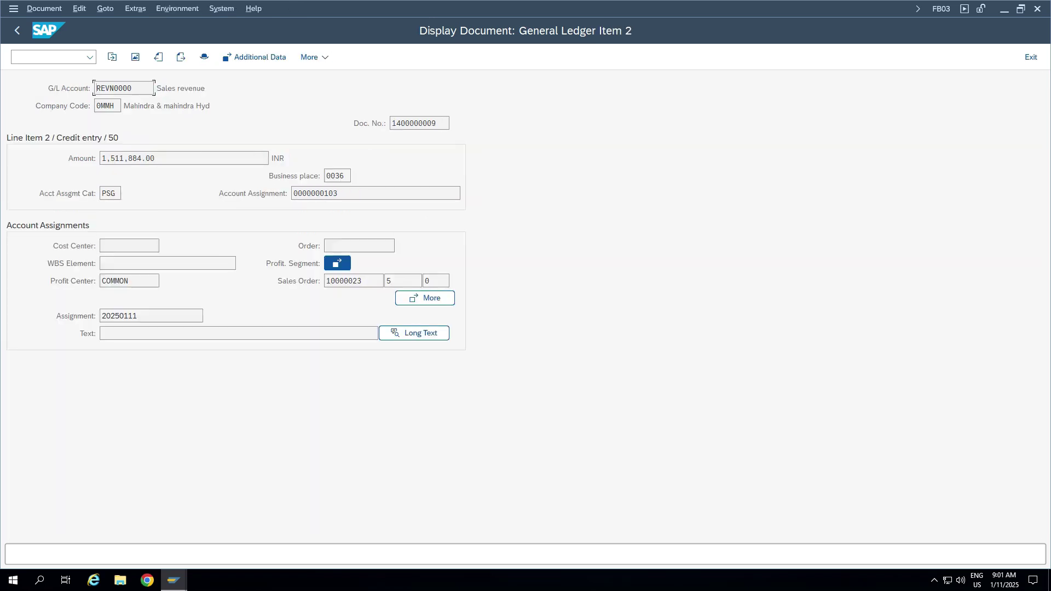
Examine the REVN0000 item's profitability segment characteristics, including the profit center, and close the assignment dialog.
{"action": "left_click", "coordinate": [349, 263]}
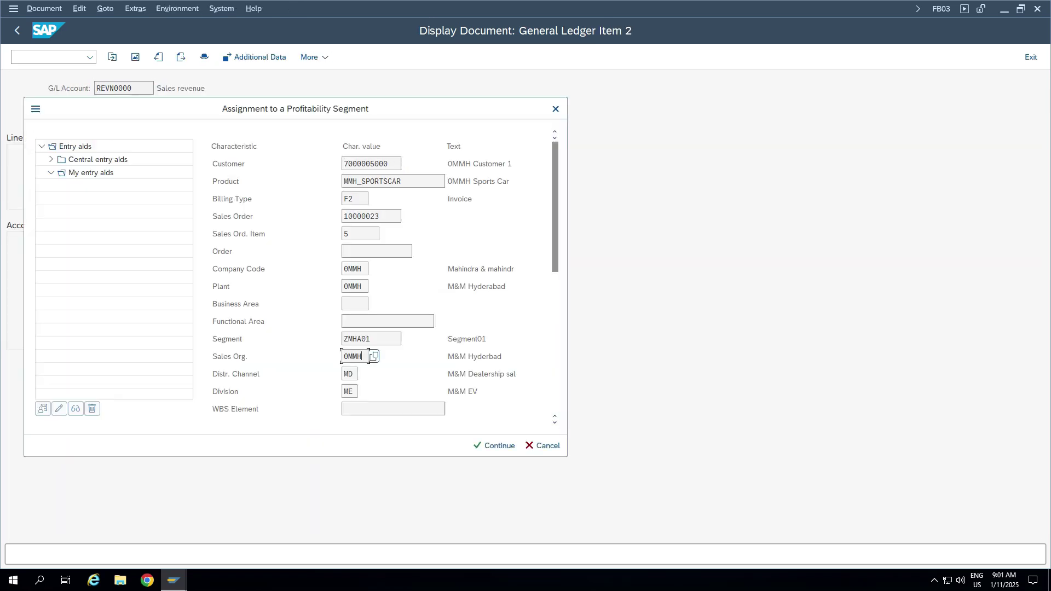
{"action": "scroll", "coordinate": [341, 163], "scroll_direction": "down", "scroll_amount": 2}
{"action": "scroll", "coordinate": [341, 164], "scroll_direction": "down", "scroll_amount": 1}
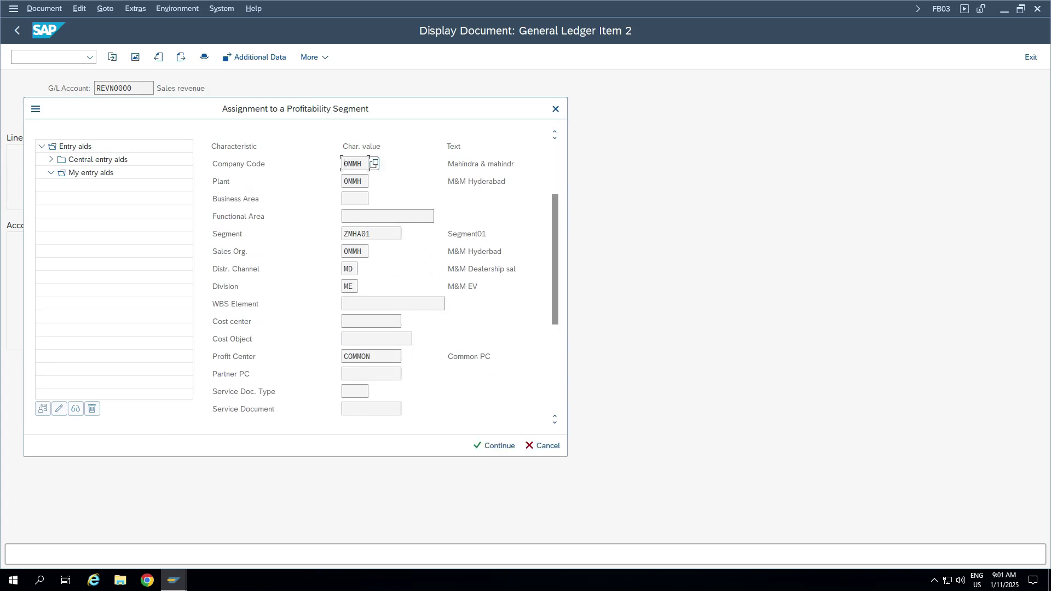
{"action": "left_click_drag", "start_coordinate": [372, 356], "coordinate": [343, 357]}
{"action": "left_click", "coordinate": [543, 446]}
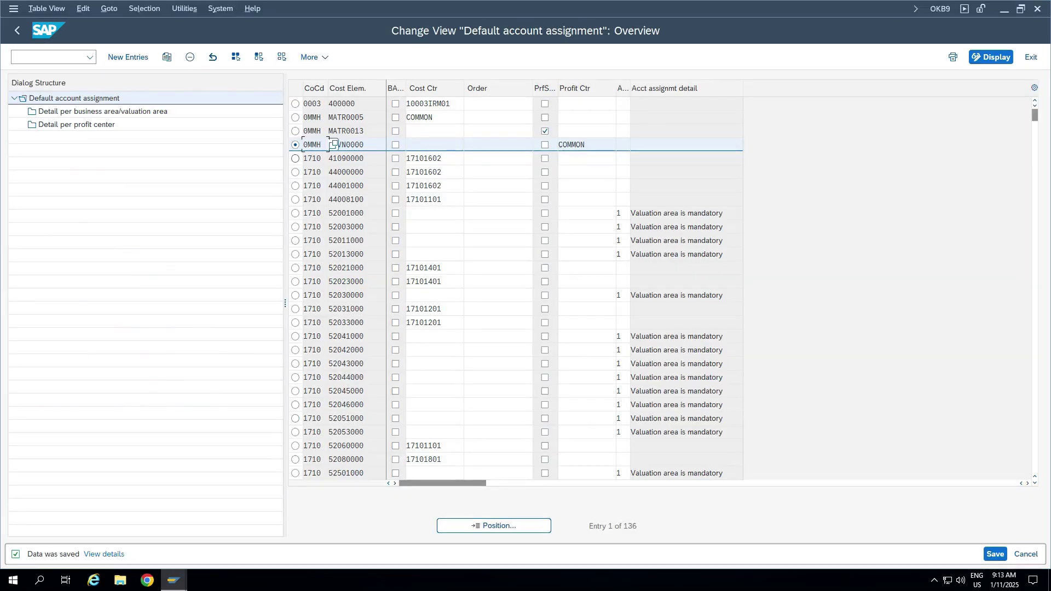
Delete the 0MMH default account assignment for REVN0000 in OKB9 and save.
{"action": "key", "text": "Tab"}
{"action": "key", "text": "Tab"}
{"action": "key", "text": "Tab"}
{"action": "key", "text": "Tab"}
{"action": "key", "text": "Tab"}
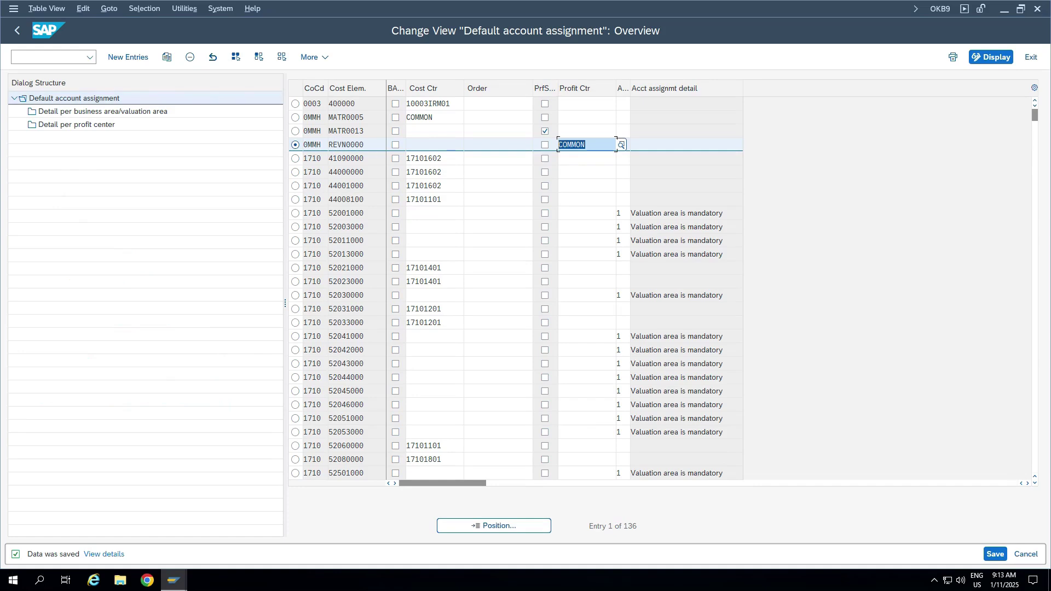
{"action": "key", "text": "shift+F2"}
{"action": "key", "text": "ctrl+s"}
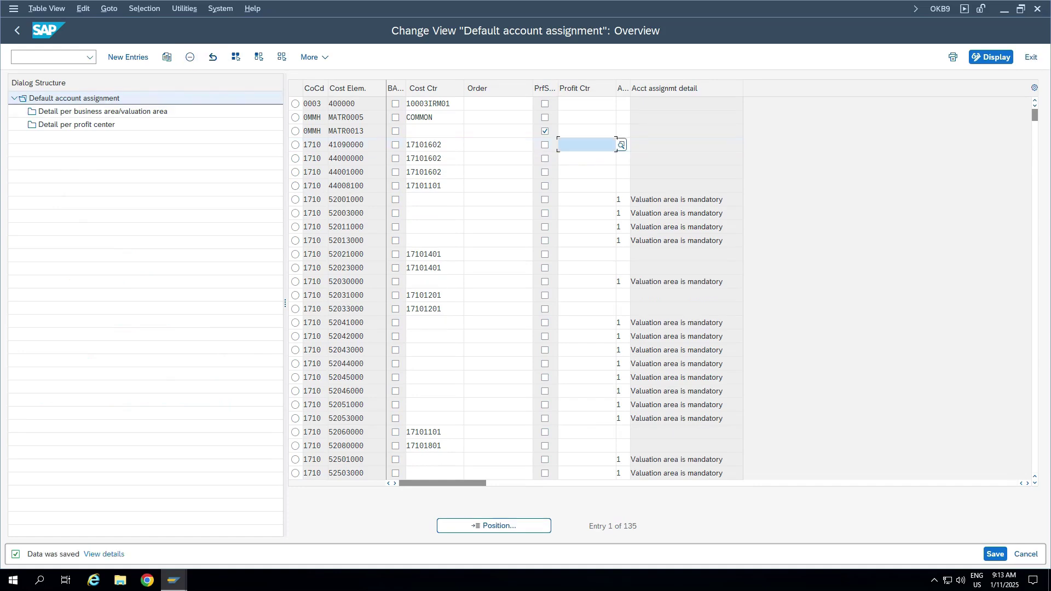
Switch to the session showing the ledger settings and open customer invoice entry there with transaction FB70.
{"action": "key", "text": "alt+Tab"}
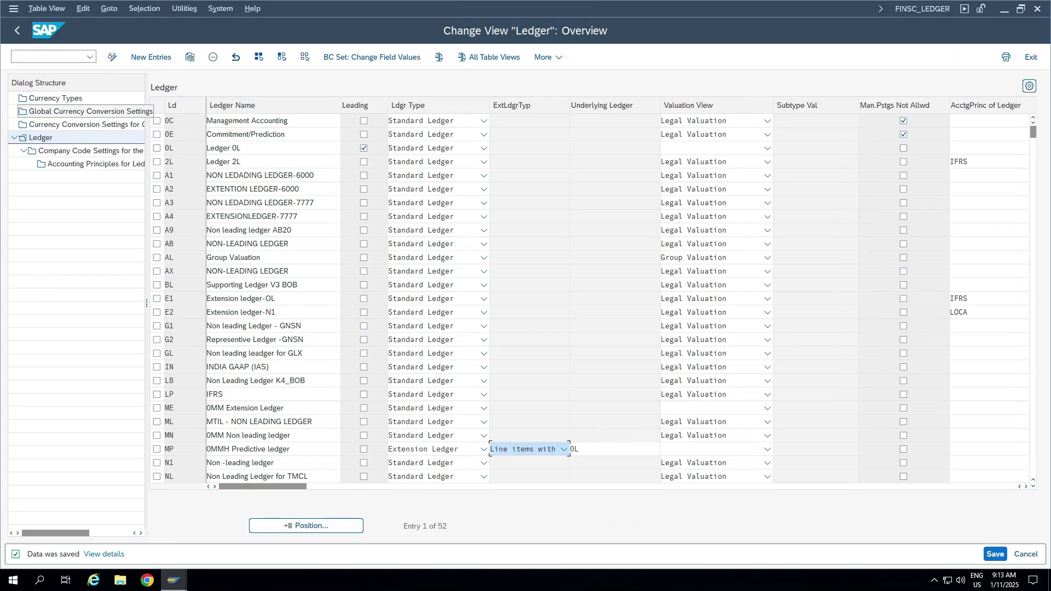
{"action": "key", "text": "ctrl+slash"}
{"action": "type", "text": "nfb70"}
{"action": "key", "text": "Return"}
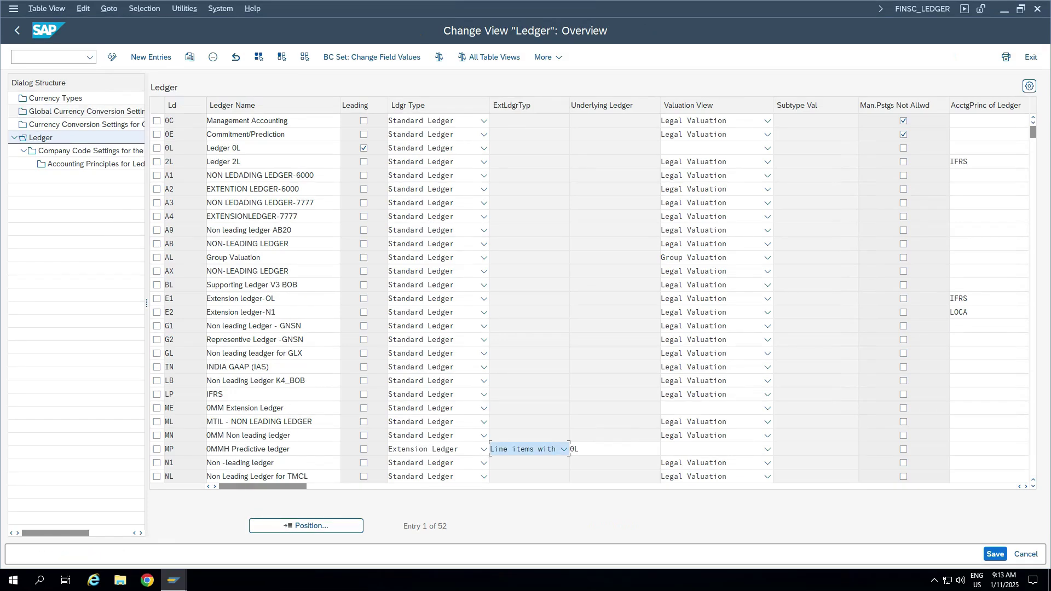
{"action": "key", "text": "ctrl+slash"}
{"action": "type", "text": "/nfb70"}
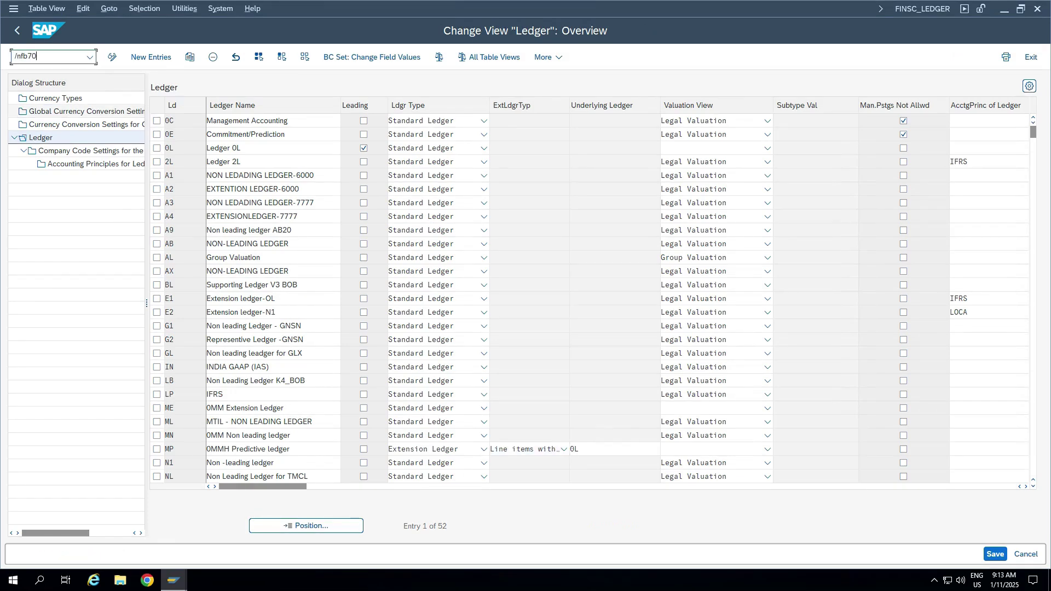
{"action": "key", "text": "Return"}
Fill the invoice header with the customer, date 11.01.2025, amount 1000 INR and business place 0029.
{"action": "key", "text": "Down"}
{"action": "key", "text": "Return"}
{"action": "key", "text": "Tab"}
{"action": "key", "text": "Tab"}
{"action": "key", "text": "Tab"}
{"action": "key", "text": "Tab"}
{"action": "key", "text": "Tab"}
{"action": "key", "text": "Tab"}
{"action": "key", "text": "Tab"}
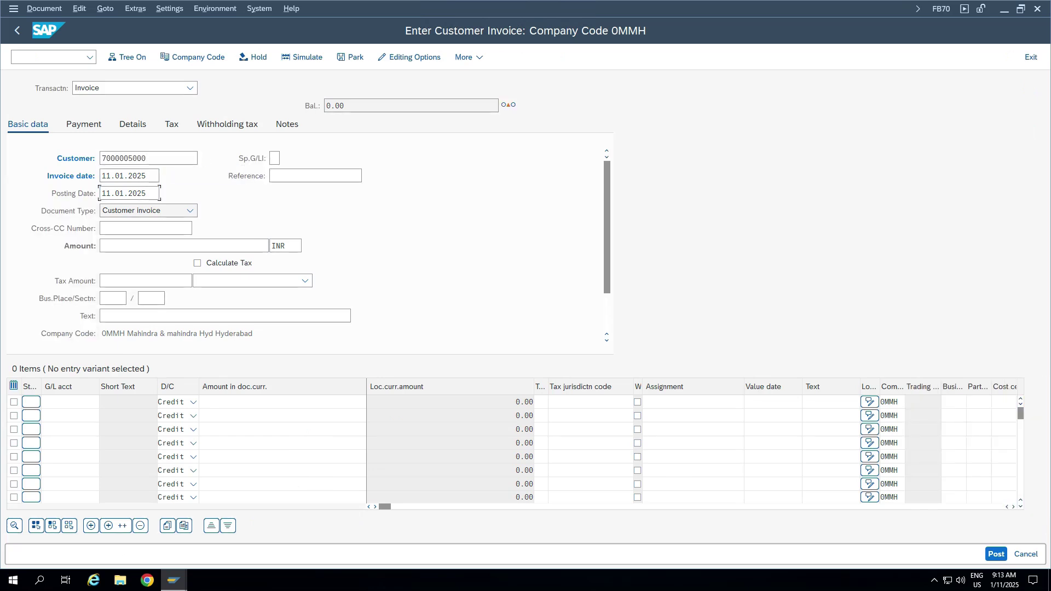
{"action": "key", "text": "Down"}
{"action": "key", "text": "Return"}
{"action": "left_click", "coordinate": [113, 299]}
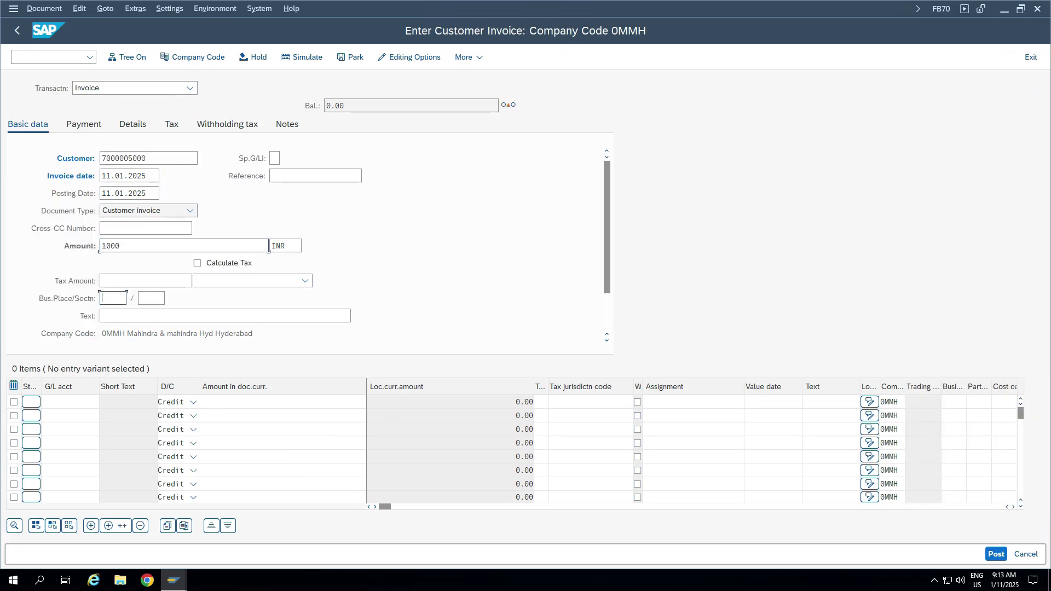
{"action": "type", "text": "0029"}
Enter a credit line item for G/L account REVN0000 with an amount of 1000.
{"action": "left_click", "coordinate": [70, 402]}
{"action": "key", "text": "Down"}
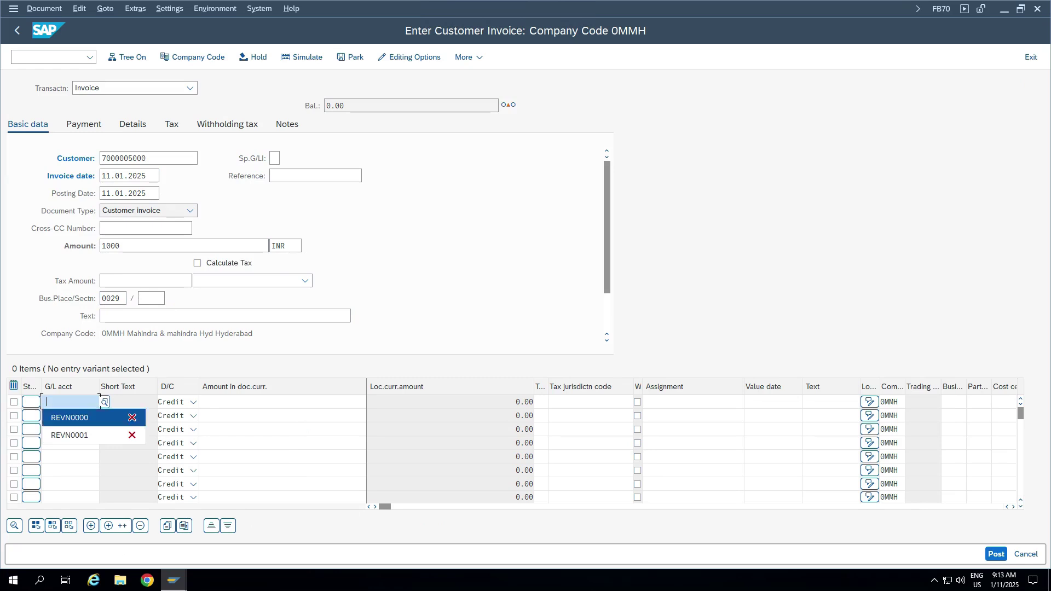
{"action": "key", "text": "Return"}
{"action": "key", "text": "Tab"}
{"action": "key", "text": "Tab"}
{"action": "key", "text": "Down"}
{"action": "key", "text": "Return"}
Assign a profitability segment to the REVN0000 line without entering a profit center and validate the item.
{"action": "key", "text": "Tab"}
{"action": "key", "text": "Tab"}
{"action": "key", "text": "Tab"}
{"action": "key", "text": "Tab"}
{"action": "key", "text": "Tab"}
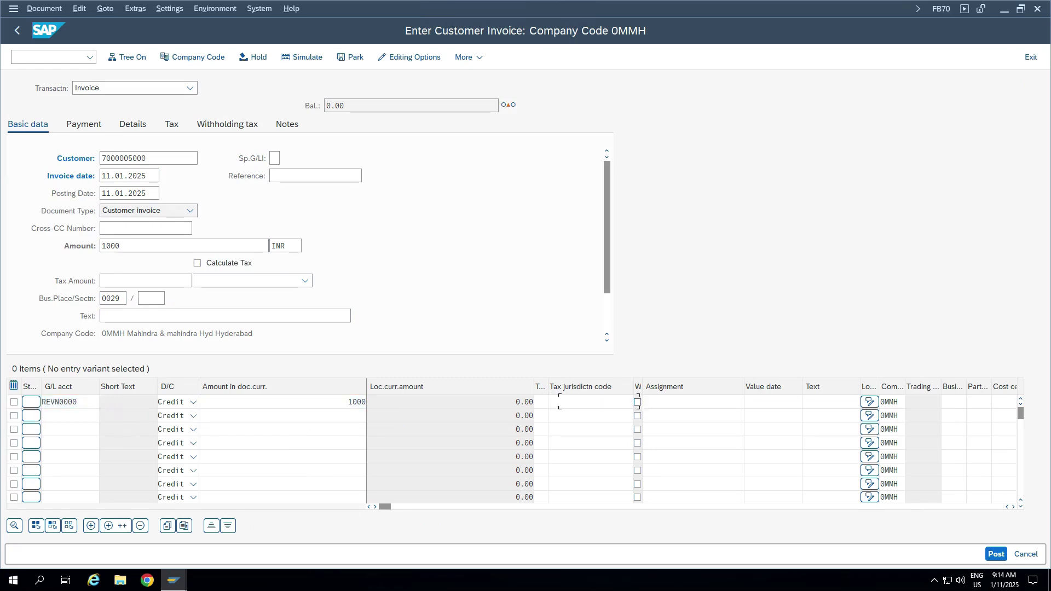
{"action": "key", "text": "Tab"}
{"action": "key", "text": "Tab"}
{"action": "key", "text": "Tab"}
{"action": "key", "text": "Tab"}
{"action": "key", "text": "Tab"}
{"action": "key", "text": "Tab"}
{"action": "key", "text": "Tab"}
{"action": "key", "text": "Tab"}
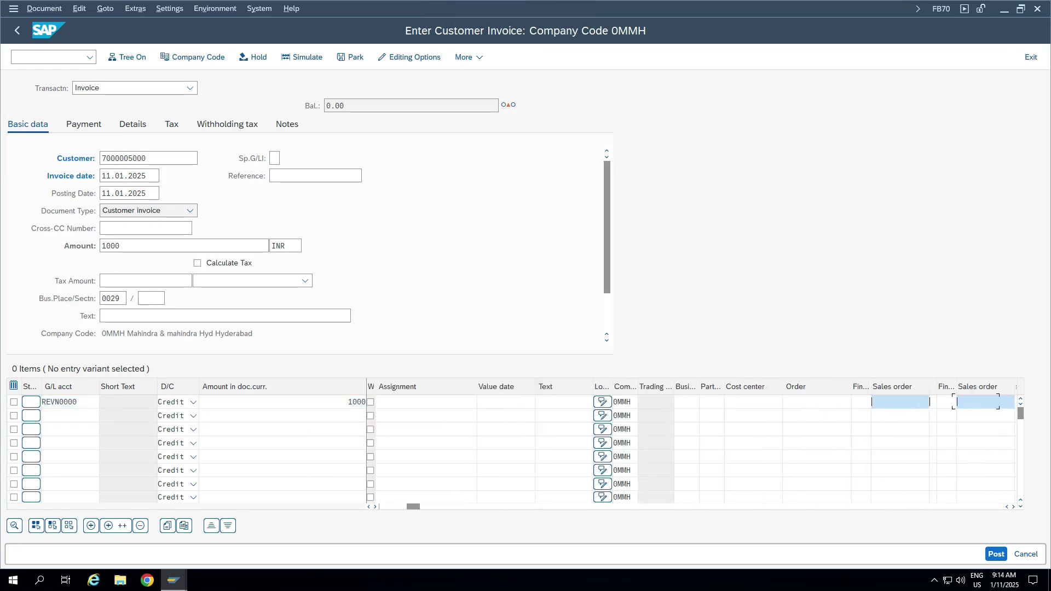
{"action": "key", "text": "Tab"}
{"action": "key", "text": "Tab"}
{"action": "key", "text": "Tab"}
{"action": "key", "text": "Tab"}
{"action": "key", "text": "Tab"}
{"action": "key", "text": "Tab"}
{"action": "key", "text": "Tab"}
{"action": "key", "text": "Tab"}
{"action": "key", "text": "Tab"}
{"action": "key", "text": "Tab"}
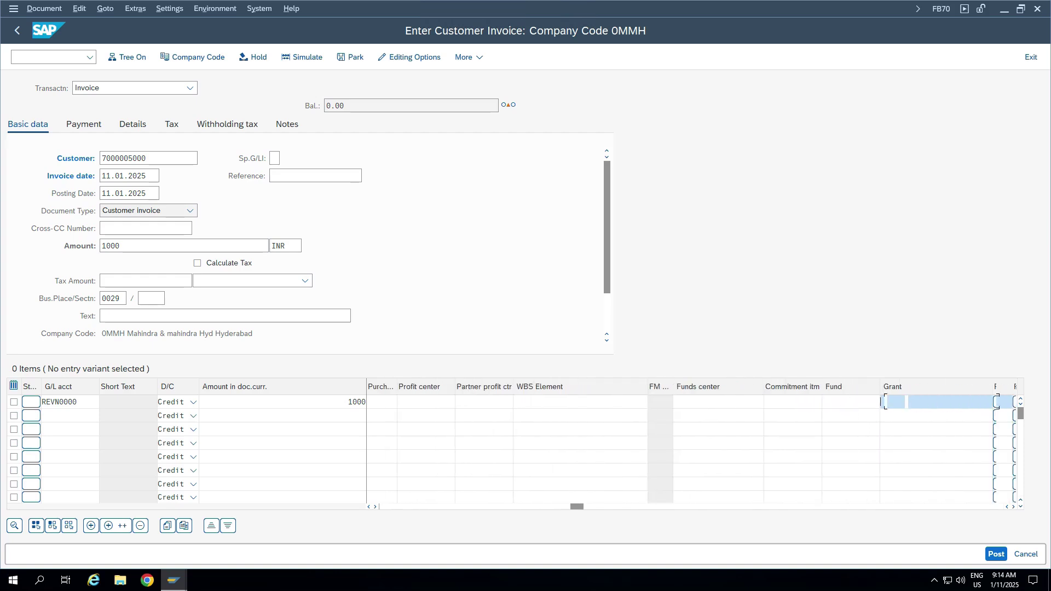
{"action": "key", "text": "shift+Tab"}
{"action": "key", "text": "shift+Tab"}
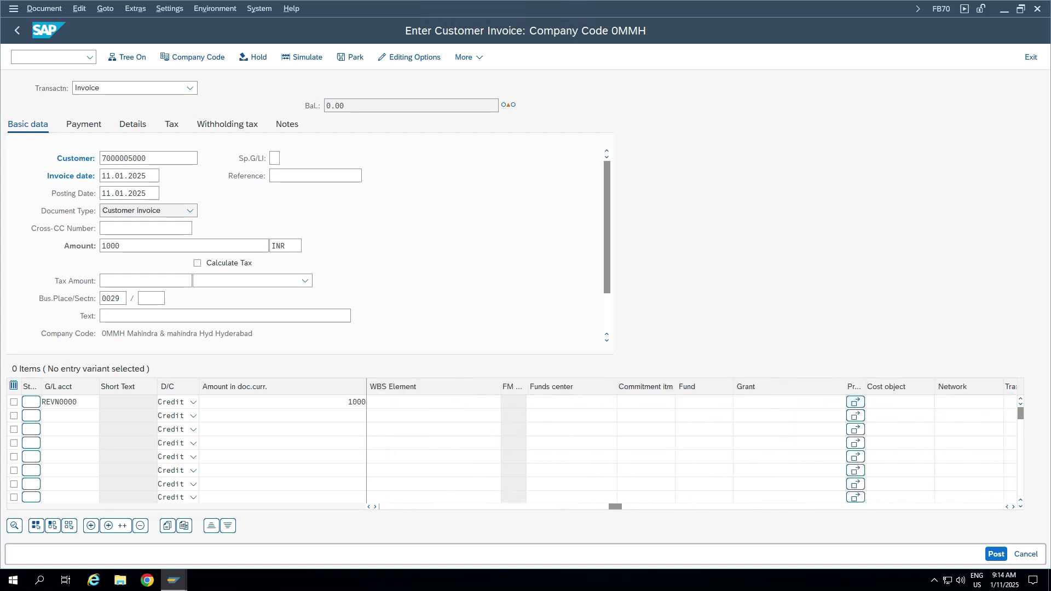
{"action": "key", "text": "Return"}
{"action": "key", "text": "Return"}
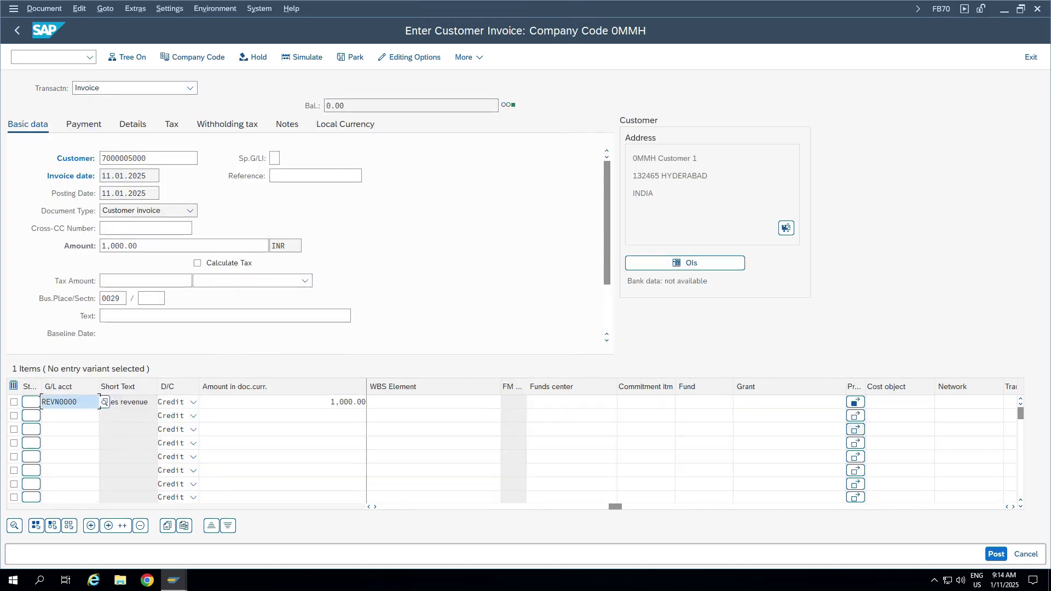
{"action": "key", "text": "Return"}
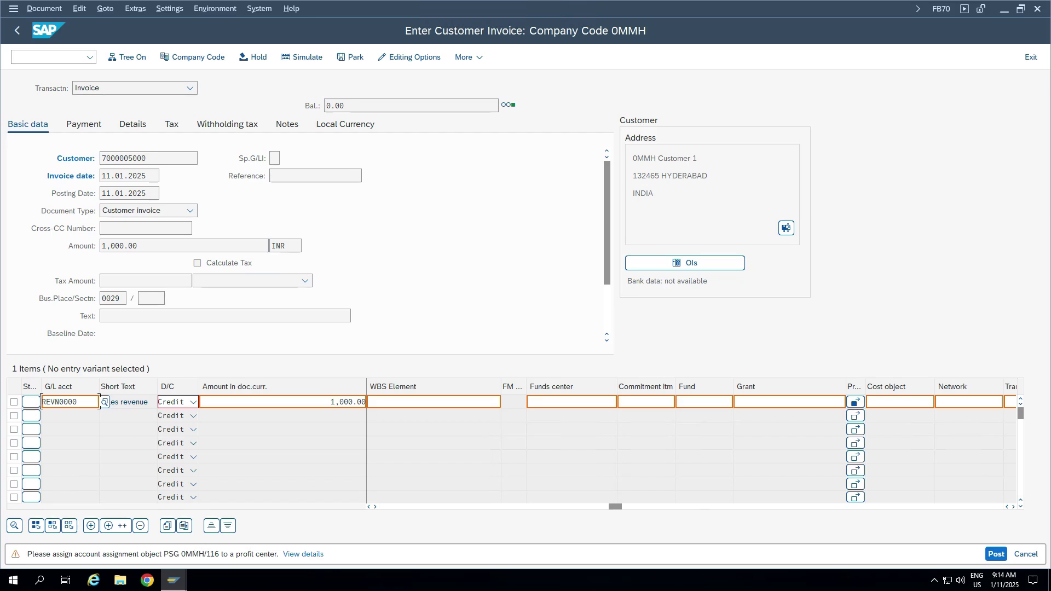
{"action": "key", "text": "Return"}
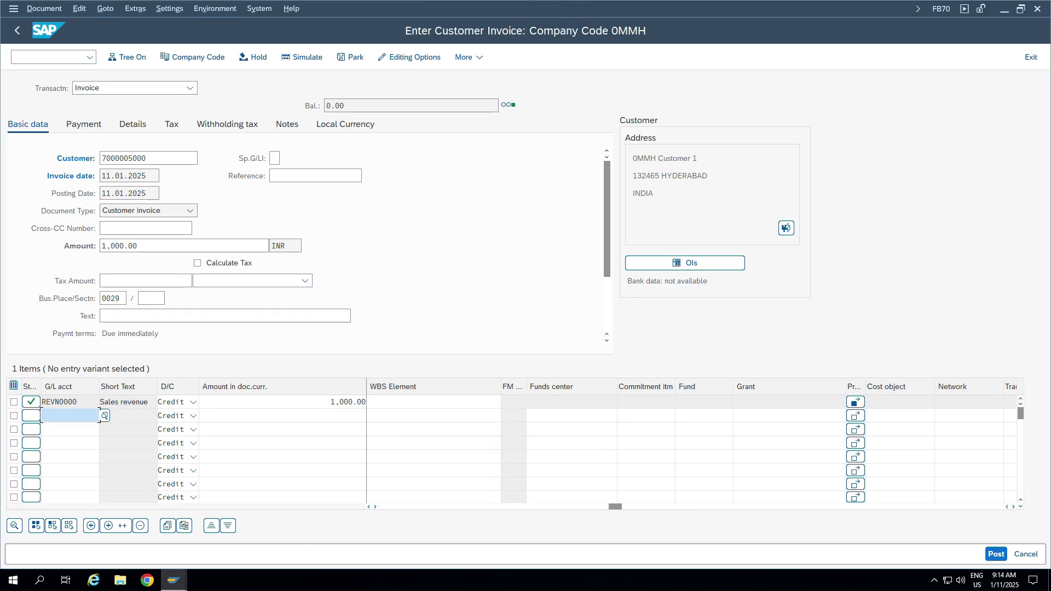
Switch to OKB9, add a default assignment for company code 0MMH, cost element REVN0000 with profit center COMMON, and save.
{"action": "key", "text": "alt+Tab"}
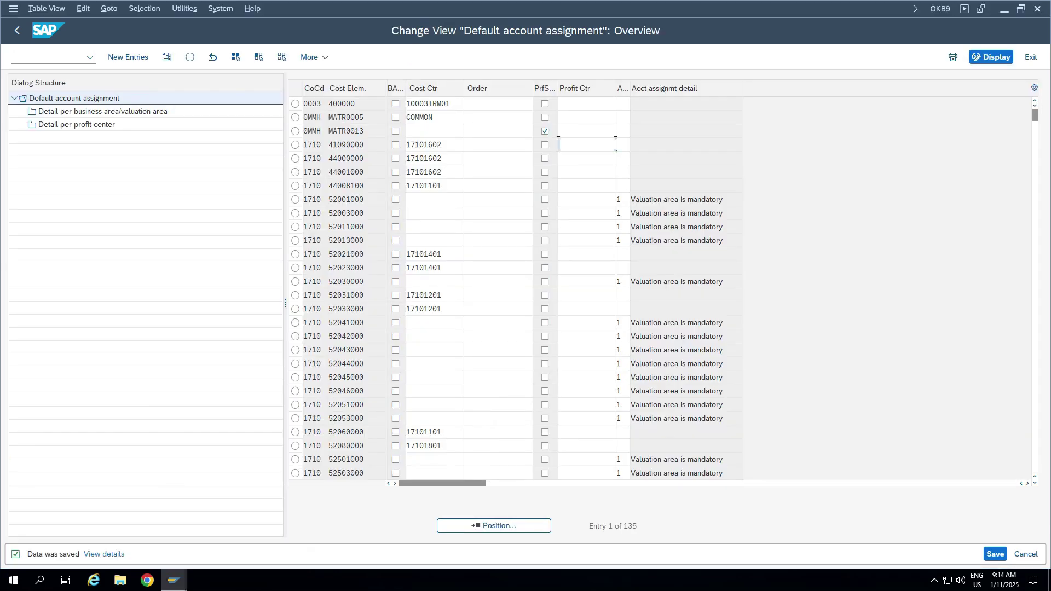
{"action": "left_click", "coordinate": [128, 57]}
{"action": "type", "text": "0mmh"}
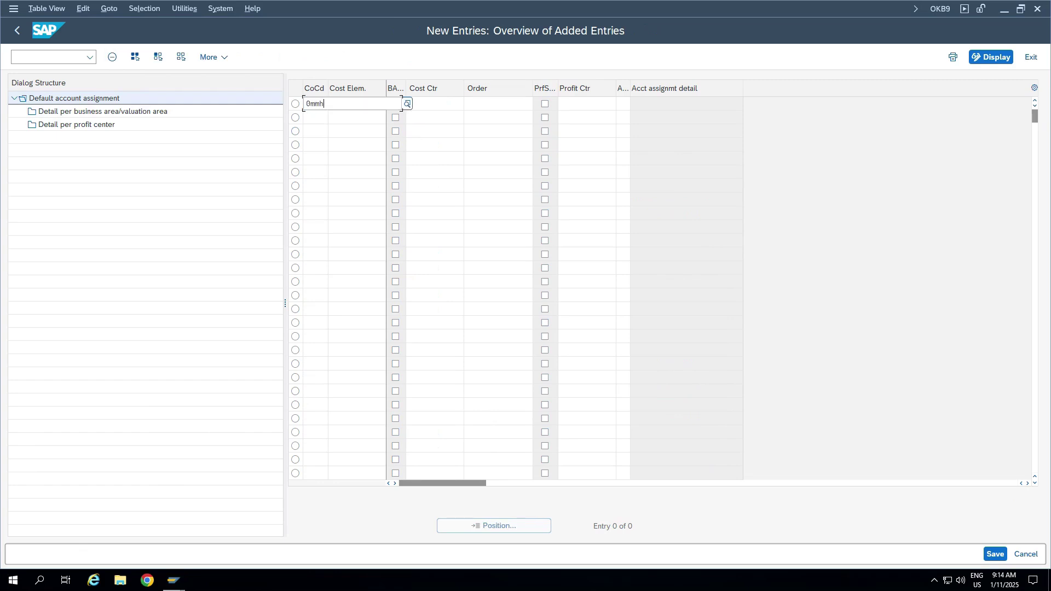
{"action": "key", "text": "Tab"}
{"action": "type", "text": "revn0000"}
{"action": "key", "text": "Tab"}
{"action": "key", "text": "Tab"}
{"action": "key", "text": "Tab"}
{"action": "key", "text": "Tab"}
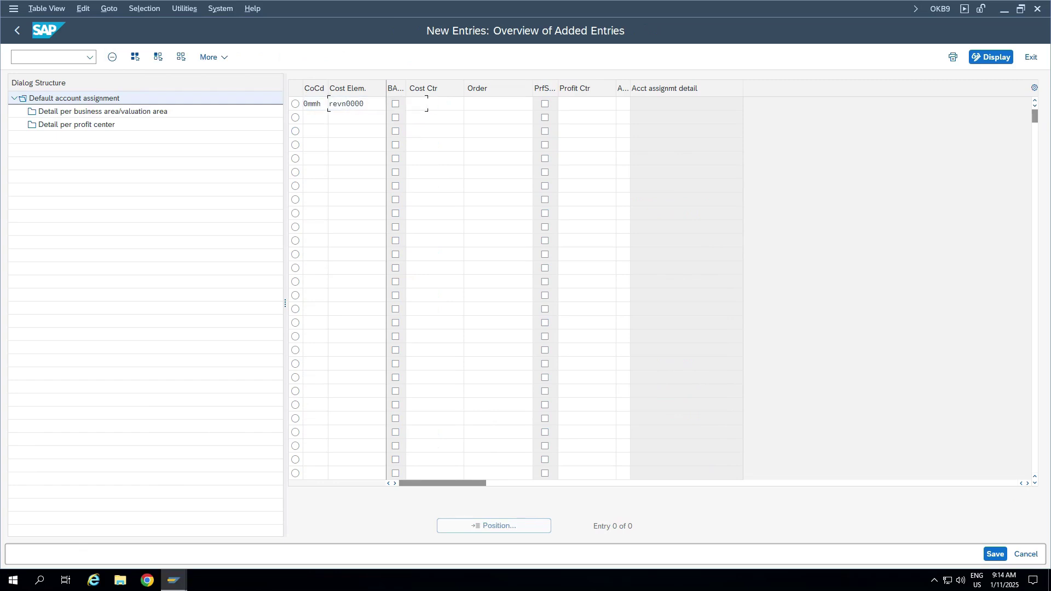
{"action": "type", "text": "common"}
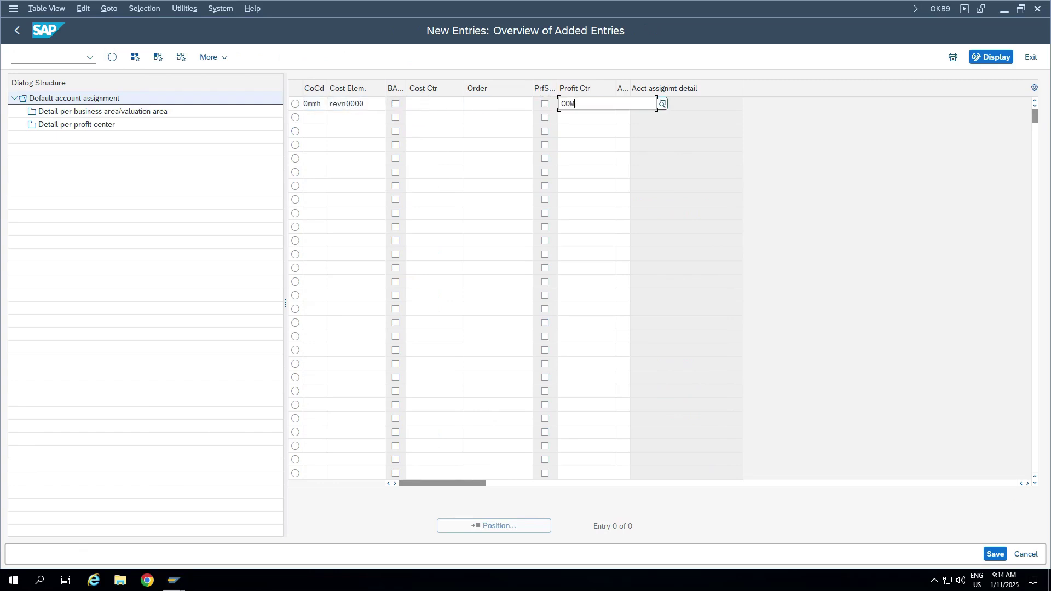
{"action": "key", "text": "ctrl+s"}
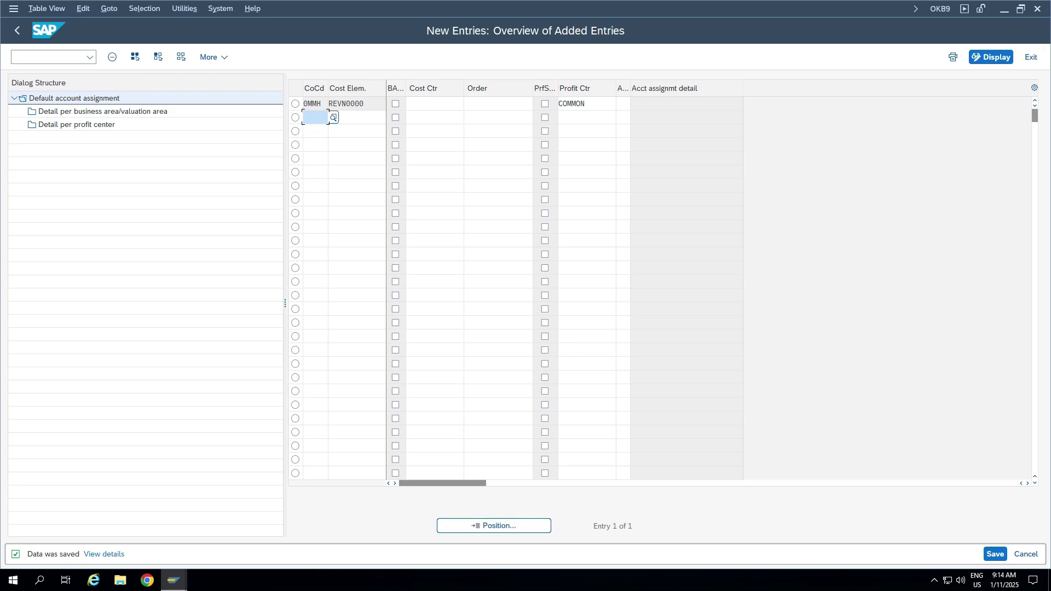
Switch back to the invoice session, restart FB70, and fill the header with the customer number, amount 1000 and business place 0029.
{"action": "key", "text": "alt+Tab"}
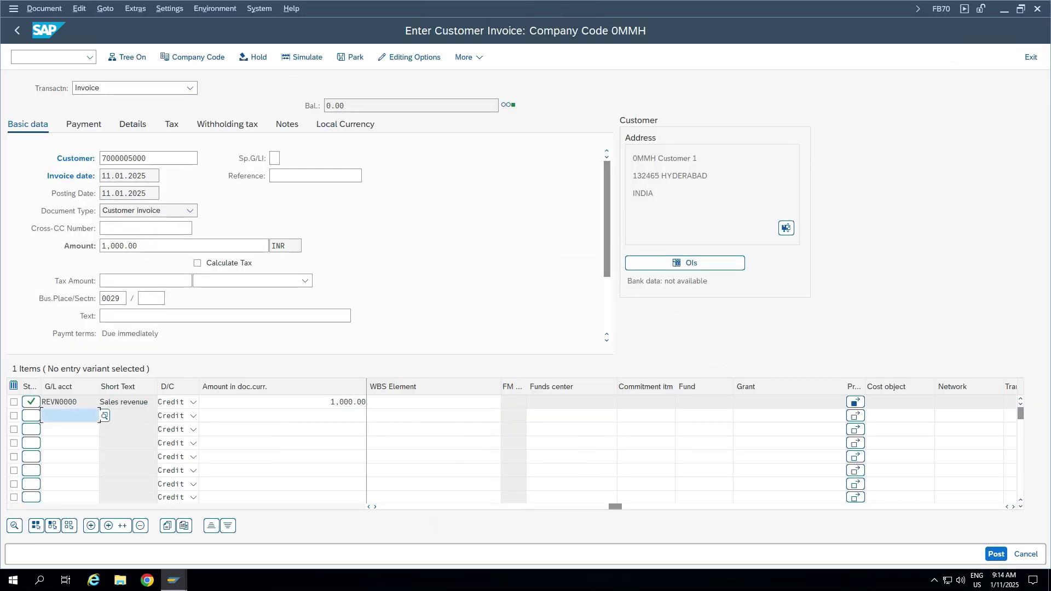
{"action": "key", "text": "ctrl+slash"}
{"action": "type", "text": "/nfb70"}
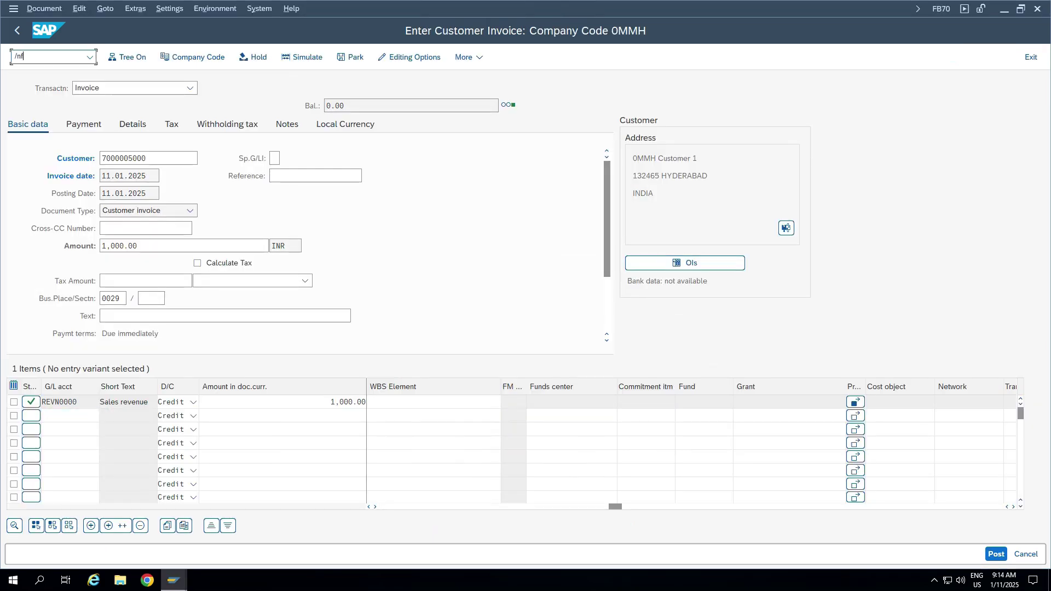
{"action": "key", "text": "Return"}
{"action": "type", "text": "7000005000"}
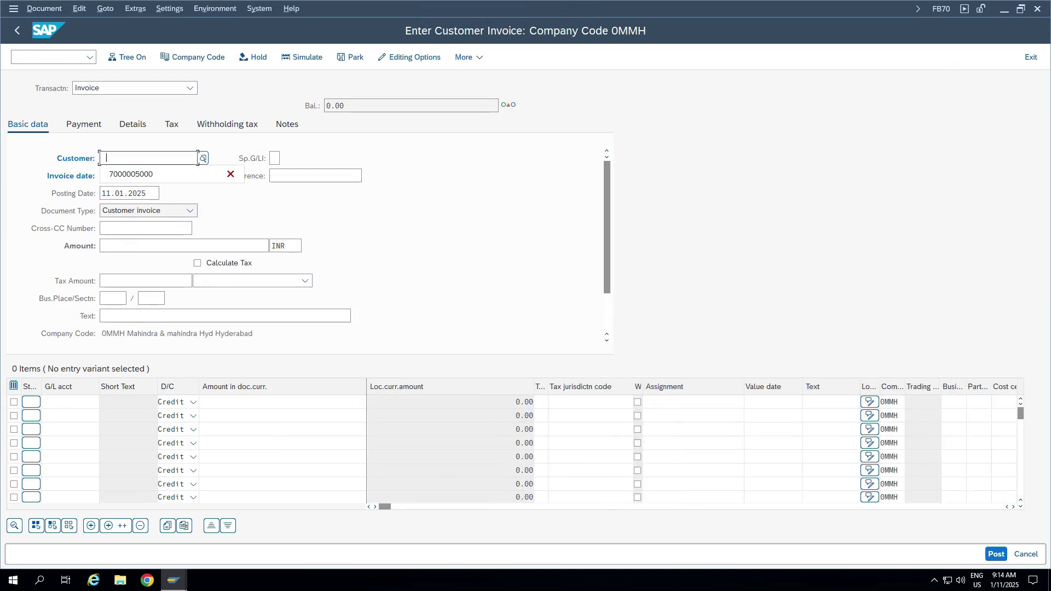
{"action": "key", "text": "Tab"}
{"action": "key", "text": "Tab"}
{"action": "key", "text": "Tab"}
{"action": "key", "text": "Tab"}
{"action": "key", "text": "Tab"}
{"action": "key", "text": "Tab"}
{"action": "key", "text": "Tab"}
{"action": "type", "text": "1000"}
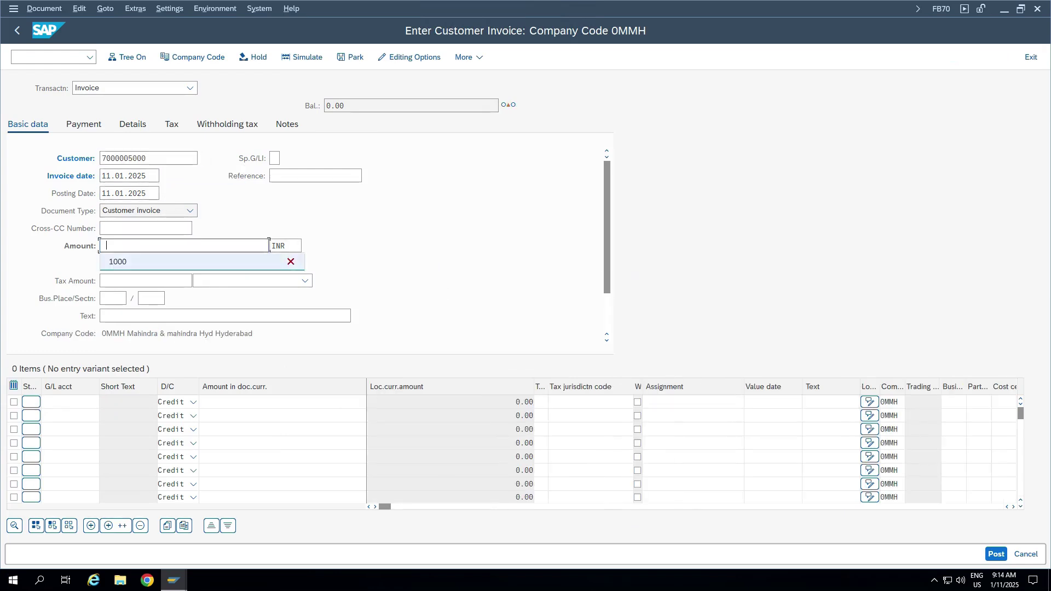
{"action": "key", "text": "Tab"}
{"action": "key", "text": "Tab"}
{"action": "key", "text": "Tab"}
{"action": "key", "text": "Tab"}
{"action": "key", "text": "Tab"}
{"action": "key", "text": "Tab"}
{"action": "left_click", "coordinate": [112, 298]}
{"action": "left_click", "coordinate": [118, 314]}
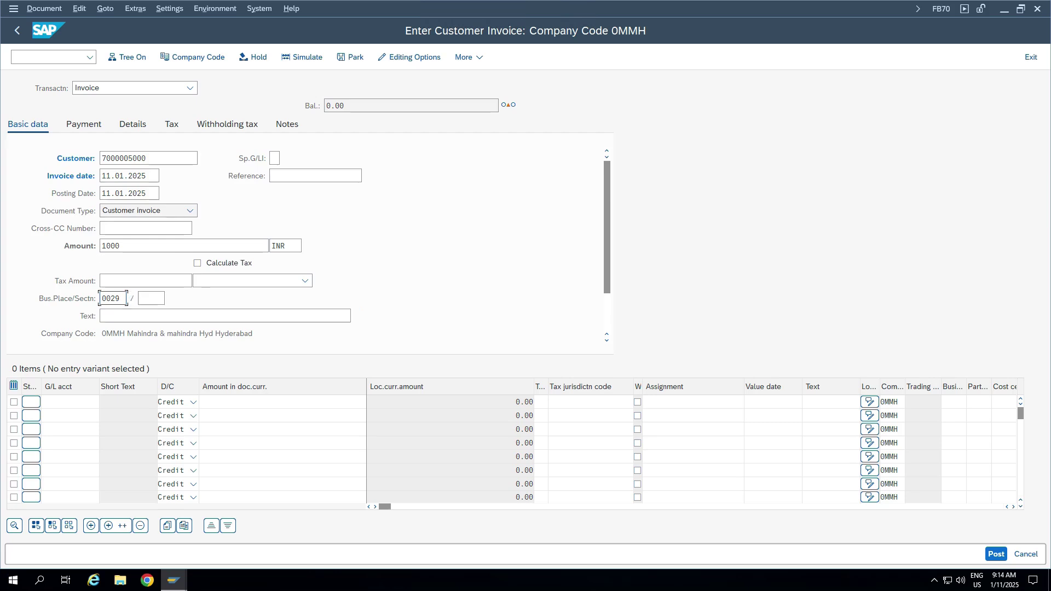
Enter a credit line item for G/L account REVN0000 with an amount of 1000.
{"action": "key", "text": "Tab"}
{"action": "key", "text": "Tab"}
{"action": "key", "text": "Tab"}
{"action": "key", "text": "Tab"}
{"action": "key", "text": "Tab"}
{"action": "type", "text": "REVN0000"}
{"action": "key", "text": "Tab"}
{"action": "key", "text": "Tab"}
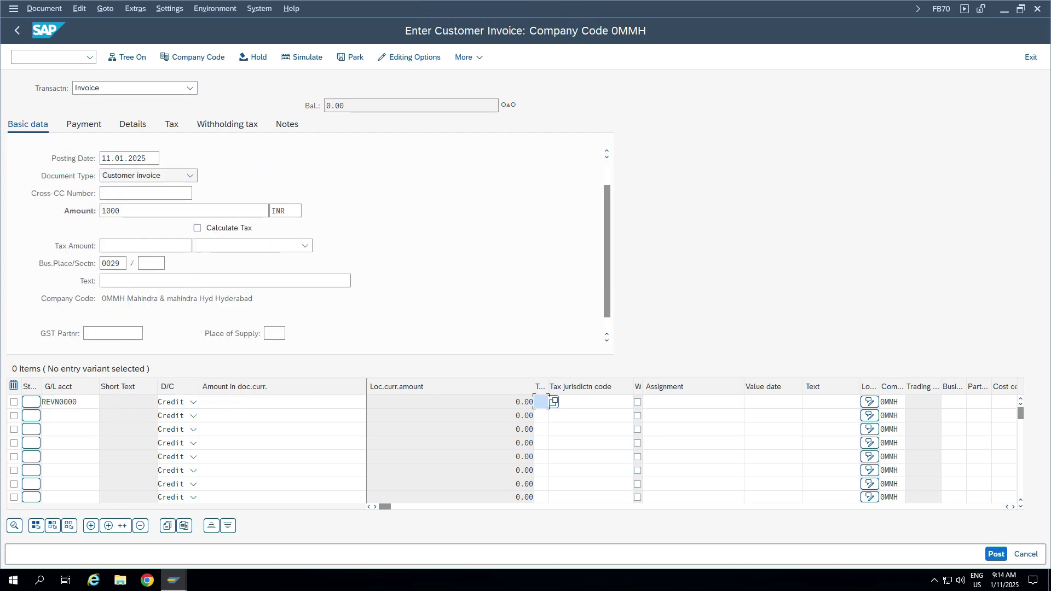
{"action": "key", "text": "shift+Tab"}
{"action": "type", "text": "1000"}
Check the segment and profit center in the REVN0000 line's profitability segment assignment, compare them with the OKB9 default, and cancel the assignment.
{"action": "key", "text": "Tab"}
{"action": "key", "text": "Tab"}
{"action": "key", "text": "Tab"}
{"action": "key", "text": "Tab"}
{"action": "key", "text": "Tab"}
{"action": "key", "text": "Tab"}
{"action": "key", "text": "Tab"}
{"action": "key", "text": "Tab"}
{"action": "key", "text": "Tab"}
{"action": "key", "text": "Tab"}
{"action": "key", "text": "Tab"}
{"action": "key", "text": "Tab"}
{"action": "key", "text": "Tab"}
{"action": "key", "text": "Tab"}
{"action": "key", "text": "Tab"}
{"action": "key", "text": "Tab"}
{"action": "key", "text": "Tab"}
{"action": "key", "text": "Tab"}
{"action": "key", "text": "Tab"}
{"action": "key", "text": "Tab"}
{"action": "key", "text": "Tab"}
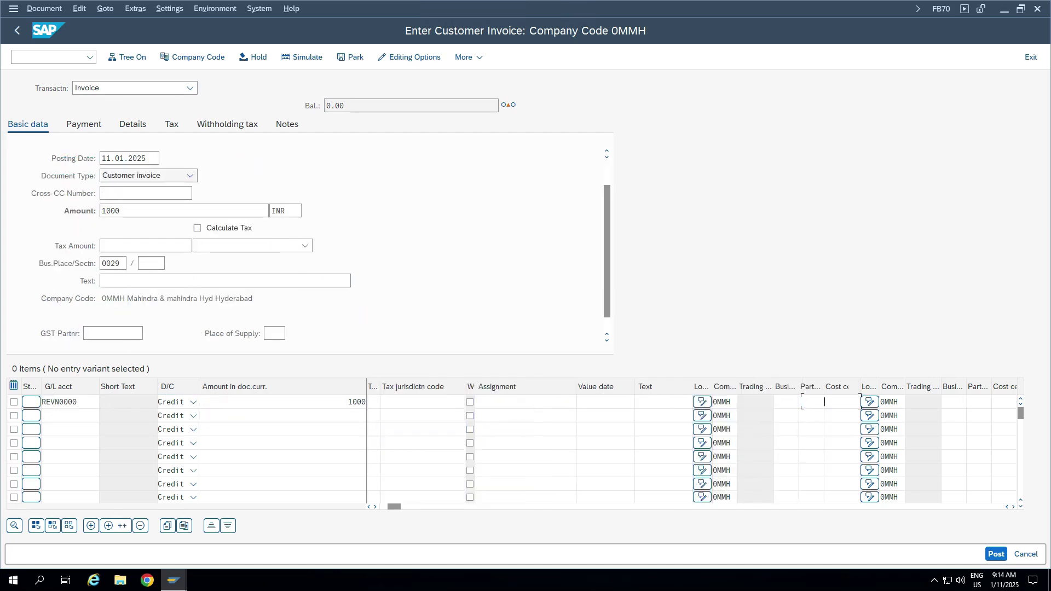
{"action": "key", "text": "Tab"}
{"action": "key", "text": "Tab"}
{"action": "key", "text": "Tab"}
{"action": "key", "text": "Tab"}
{"action": "key", "text": "Tab"}
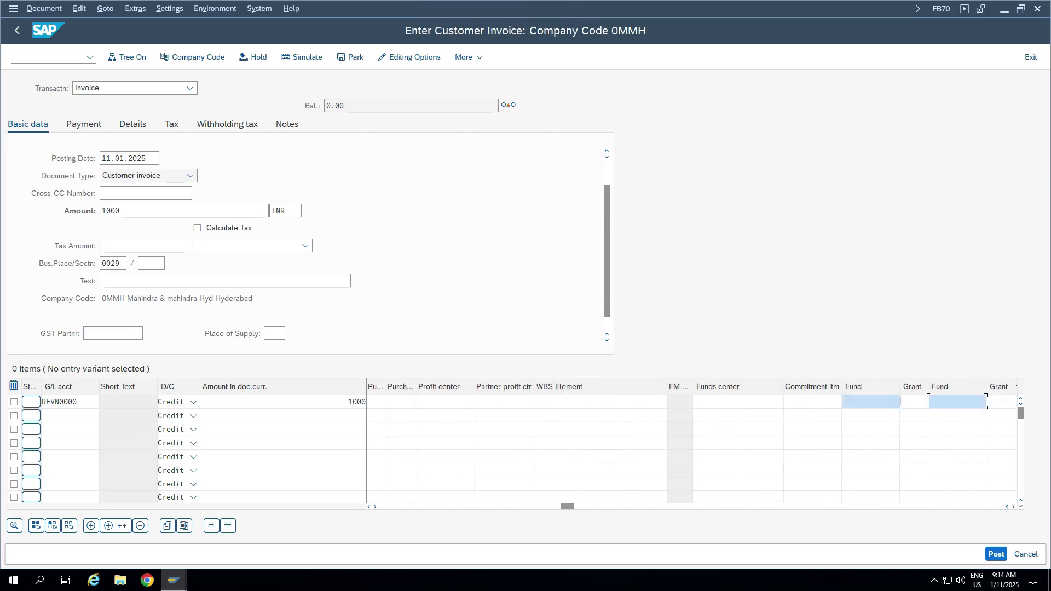
{"action": "left_click", "coordinate": [913, 402]}
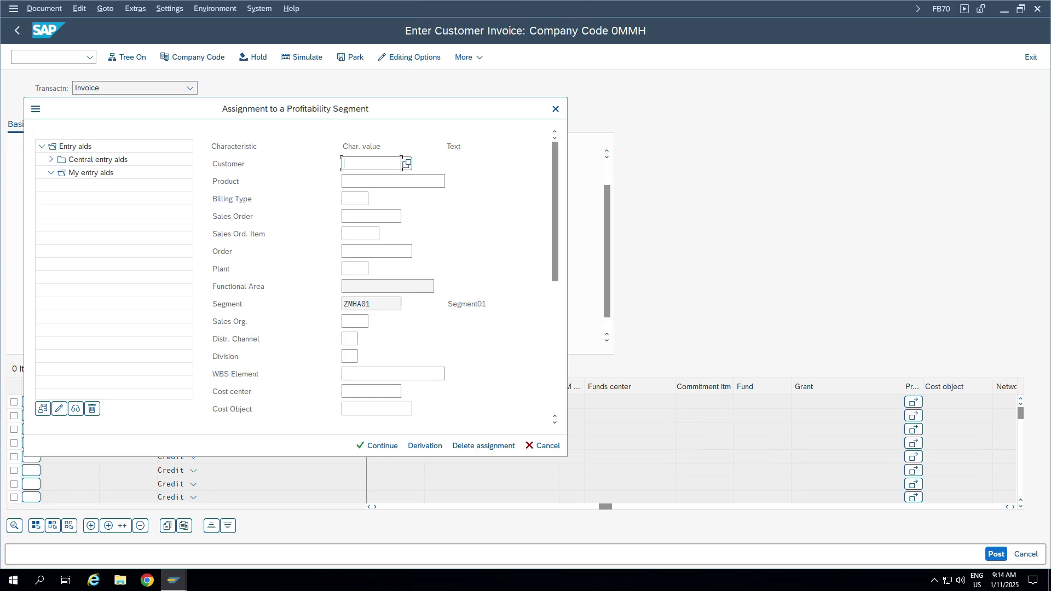
{"action": "double_click", "coordinate": [401, 303]}
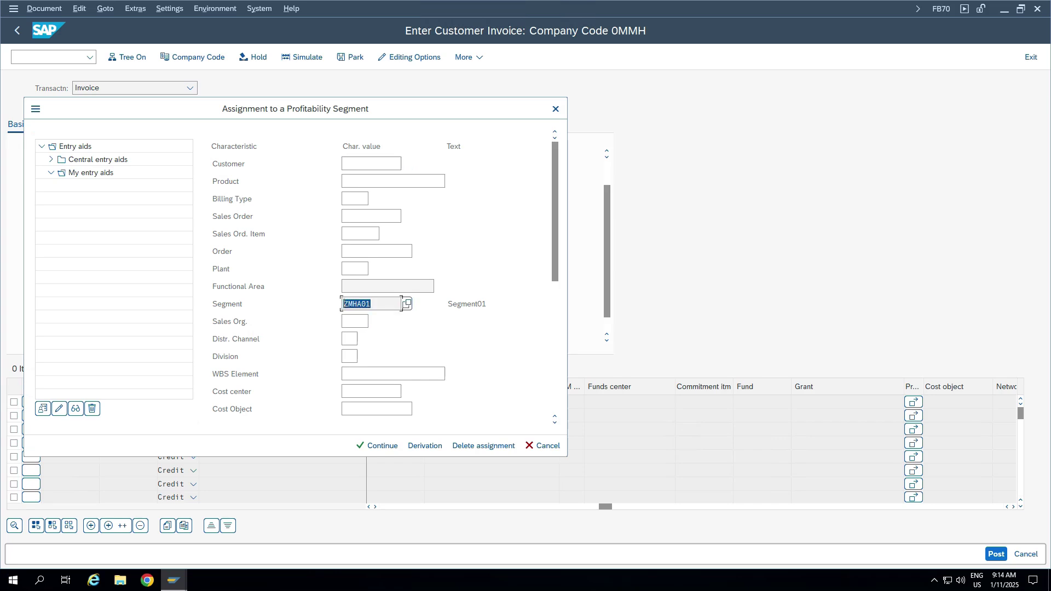
{"action": "scroll", "coordinate": [388, 247], "scroll_direction": "down", "scroll_amount": 4}
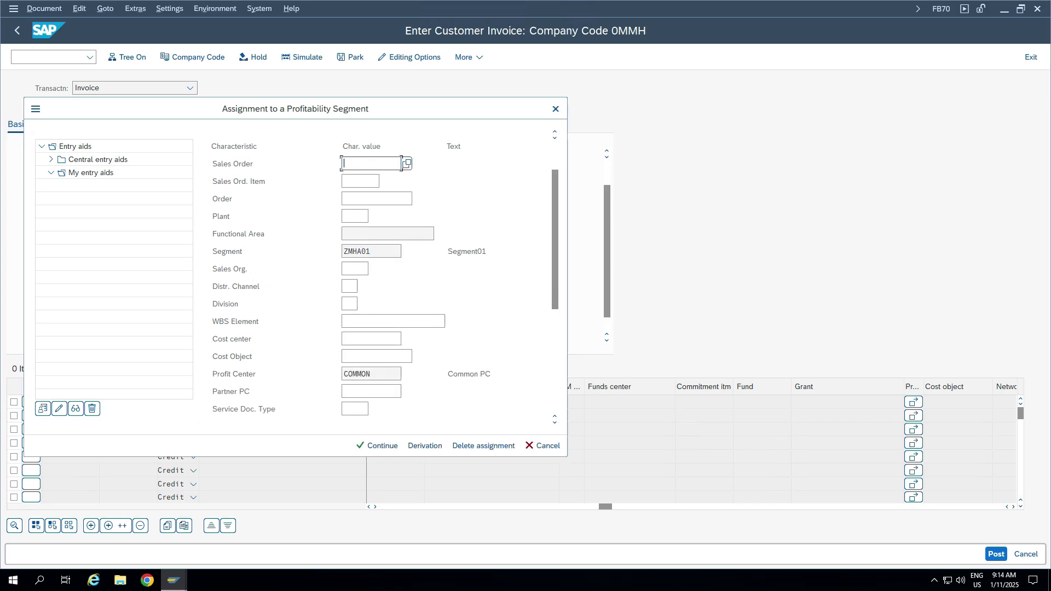
{"action": "double_click", "coordinate": [401, 356]}
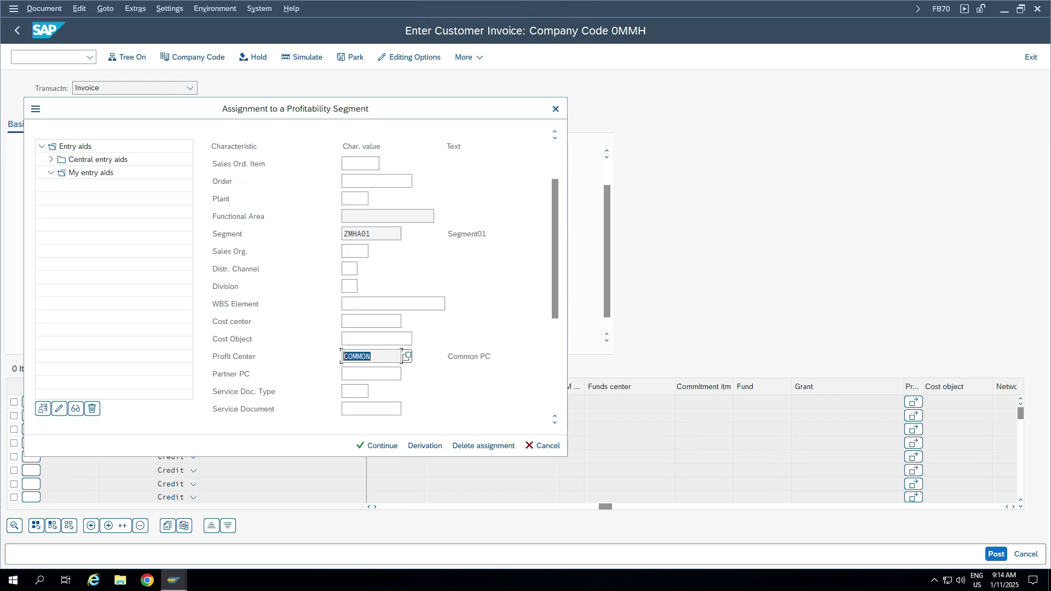
{"action": "key", "text": "alt+Tab"}
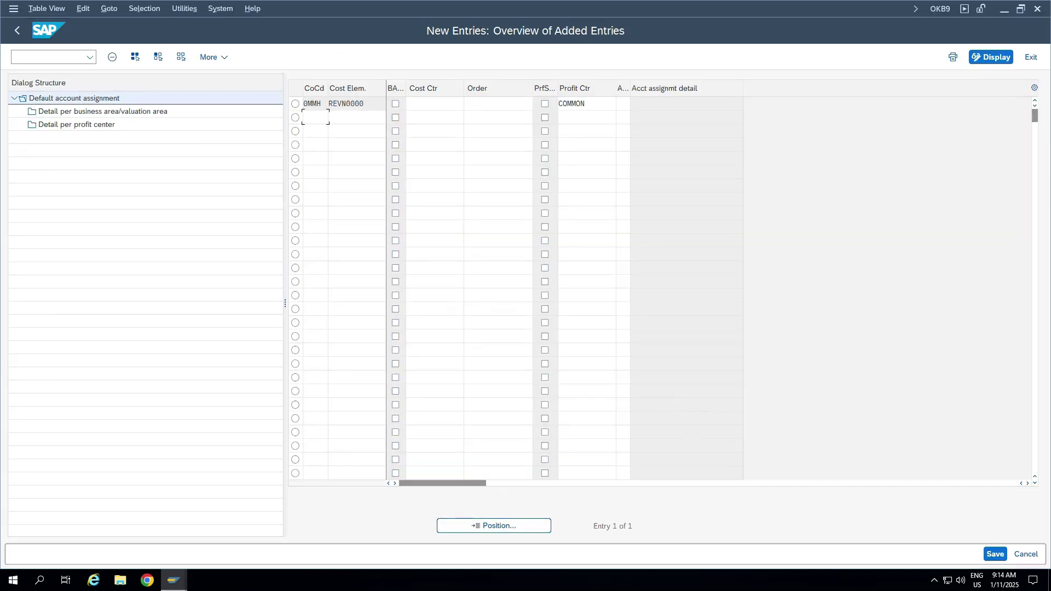
{"action": "key", "text": "alt+Tab"}
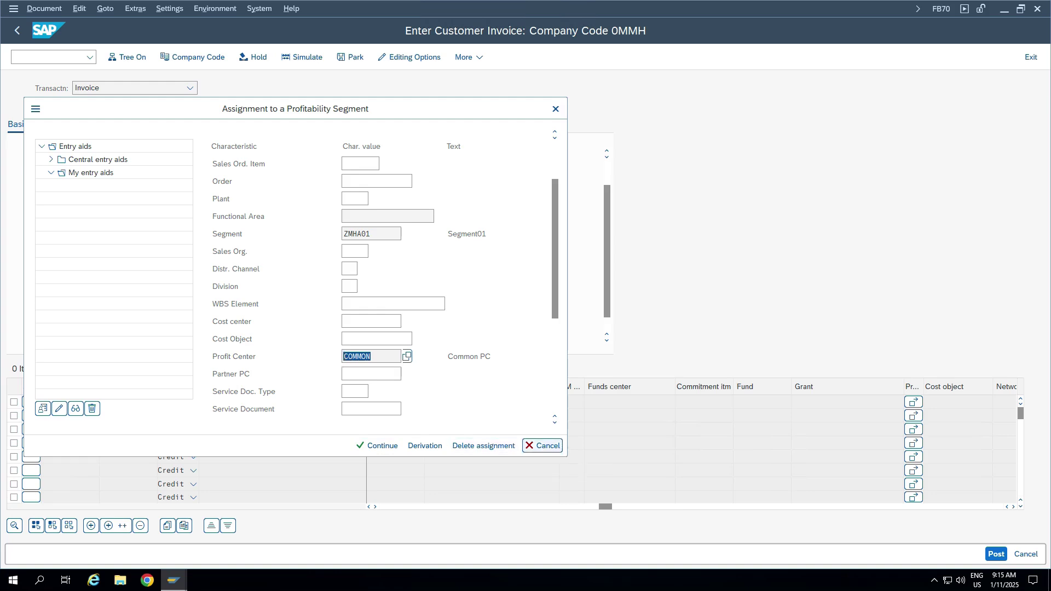
{"action": "left_click", "coordinate": [543, 445]}
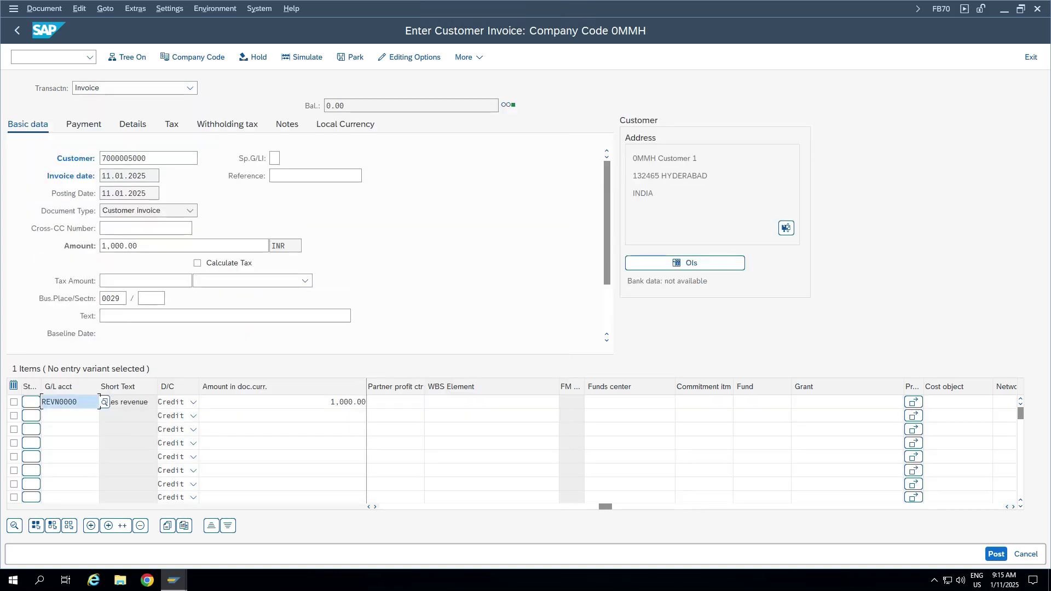
Replace the default profit center on the REVN0000 line with EV.
{"action": "left_click_drag", "start_coordinate": [605, 507], "coordinate": [567, 507]}
{"action": "double_click", "coordinate": [430, 402]}
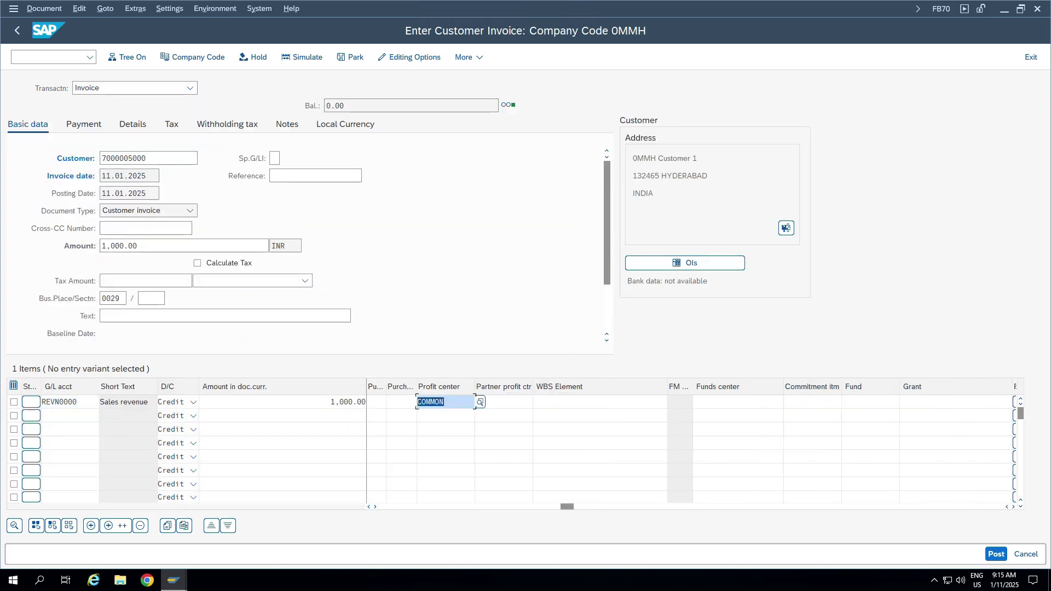
{"action": "type", "text": "EV"}
{"action": "key", "text": "Return"}
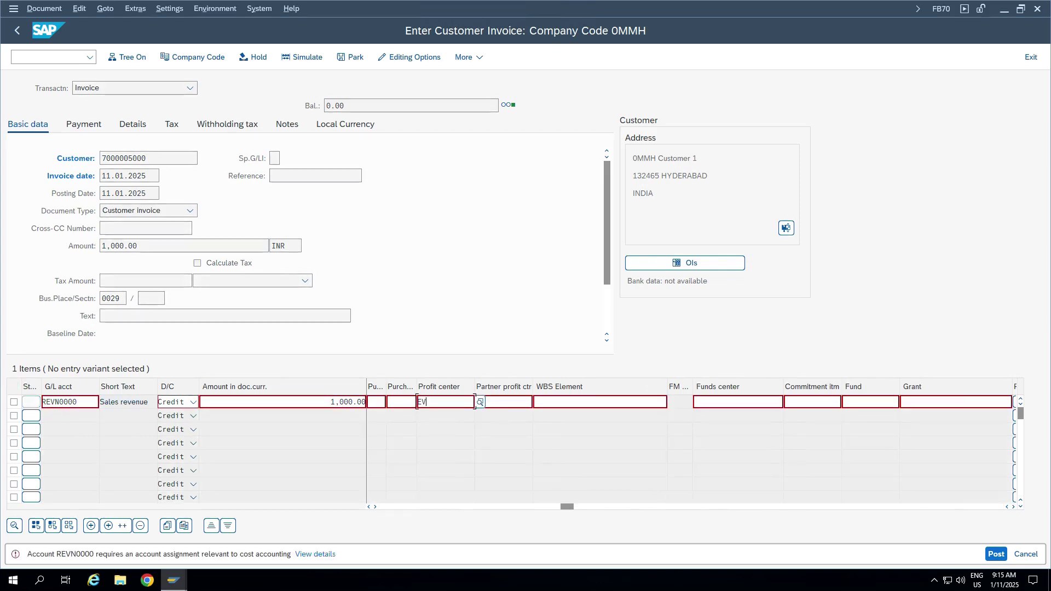
Assign a profitability segment to the REVN0000 line, accepting the derived characteristics.
{"action": "left_click", "coordinate": [375, 507]}
{"action": "left_click", "coordinate": [375, 507]}
{"action": "left_click", "coordinate": [375, 507]}
{"action": "left_click", "coordinate": [376, 507]}
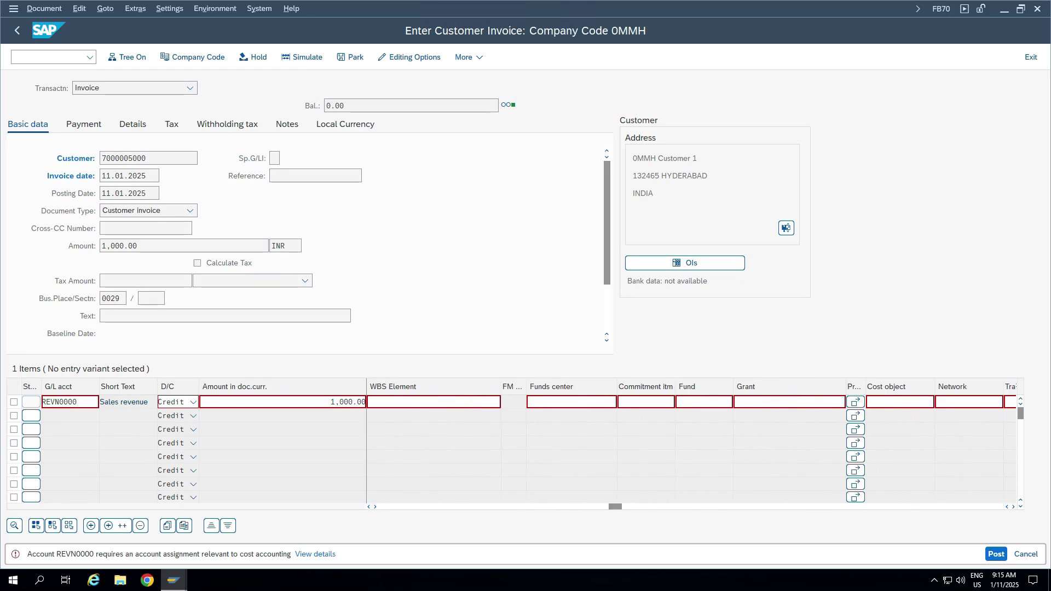
{"action": "left_click", "coordinate": [856, 401]}
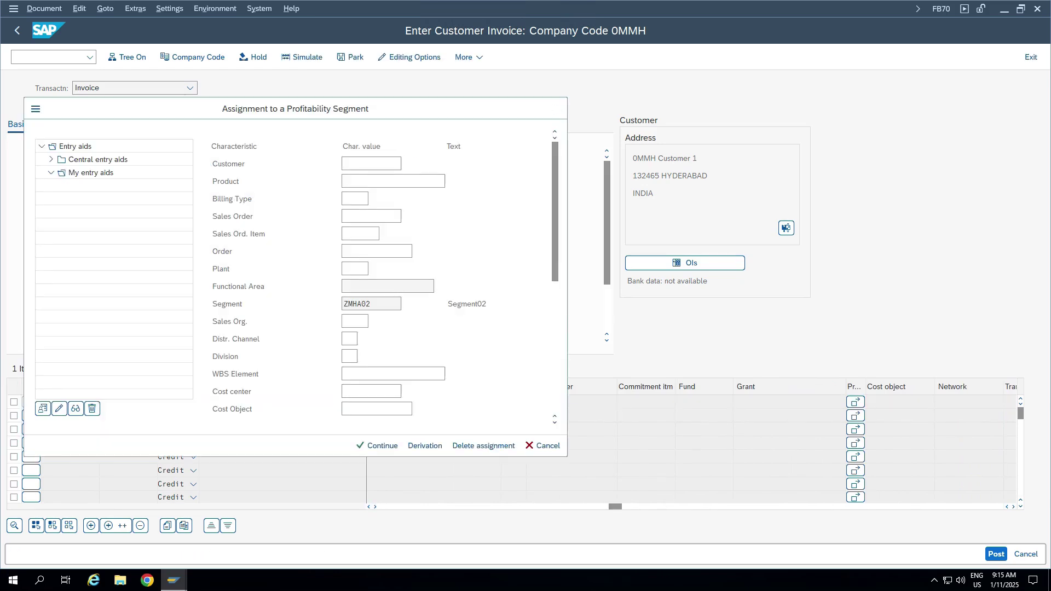
{"action": "key", "text": "Return"}
Reopen the line's profitability segment assignment to check its profit center, and close it without changes.
{"action": "left_click", "coordinate": [856, 402]}
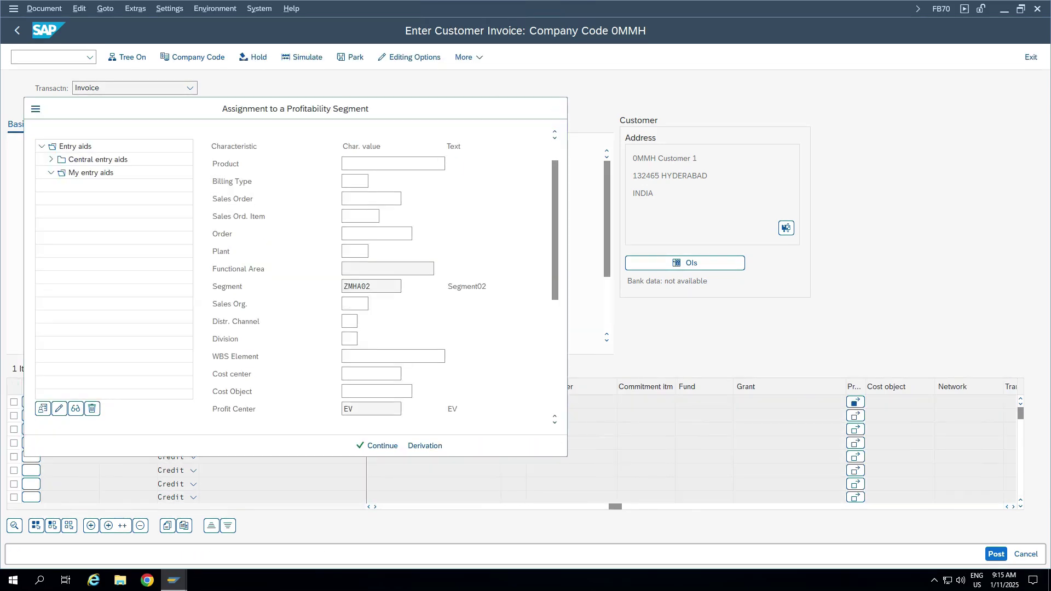
{"action": "scroll", "coordinate": [350, 164], "scroll_direction": "down", "scroll_amount": 2}
{"action": "double_click", "coordinate": [401, 374]}
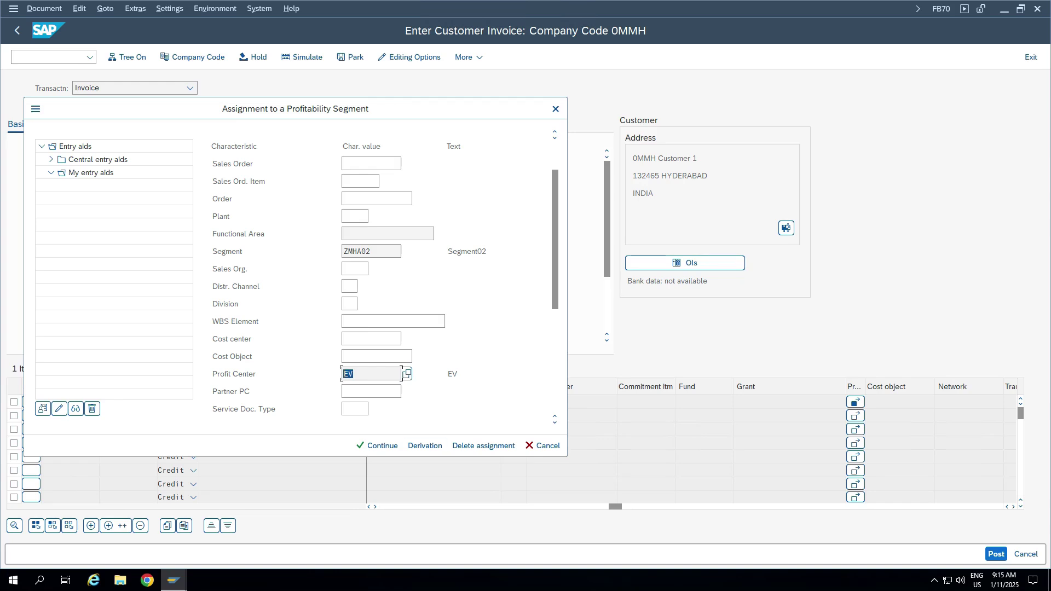
{"action": "left_click", "coordinate": [543, 446]}
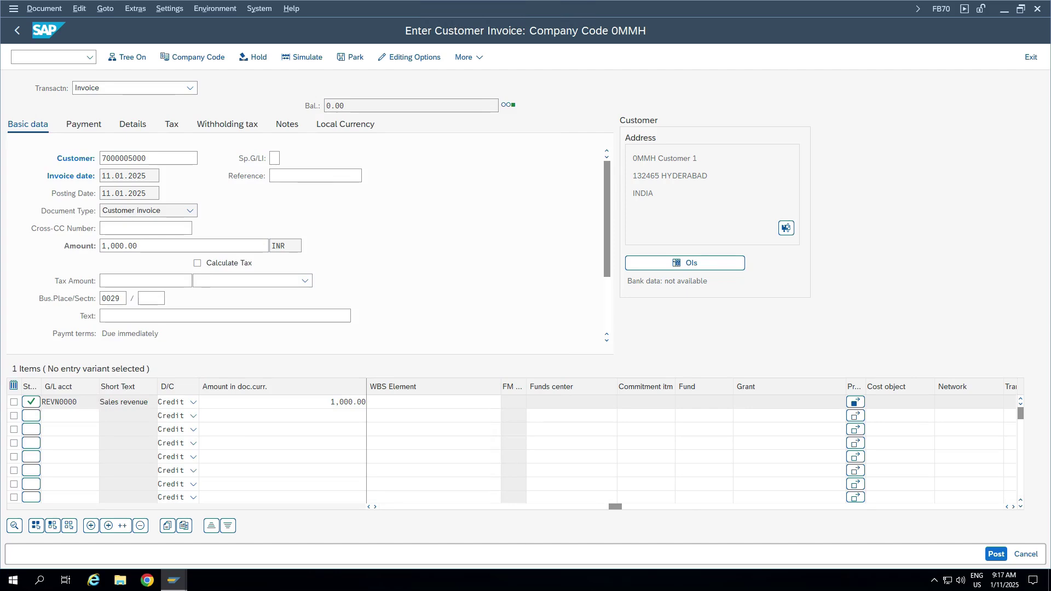
Post the customer invoice and display the posted document.
{"action": "key", "text": "ctrl+s"}
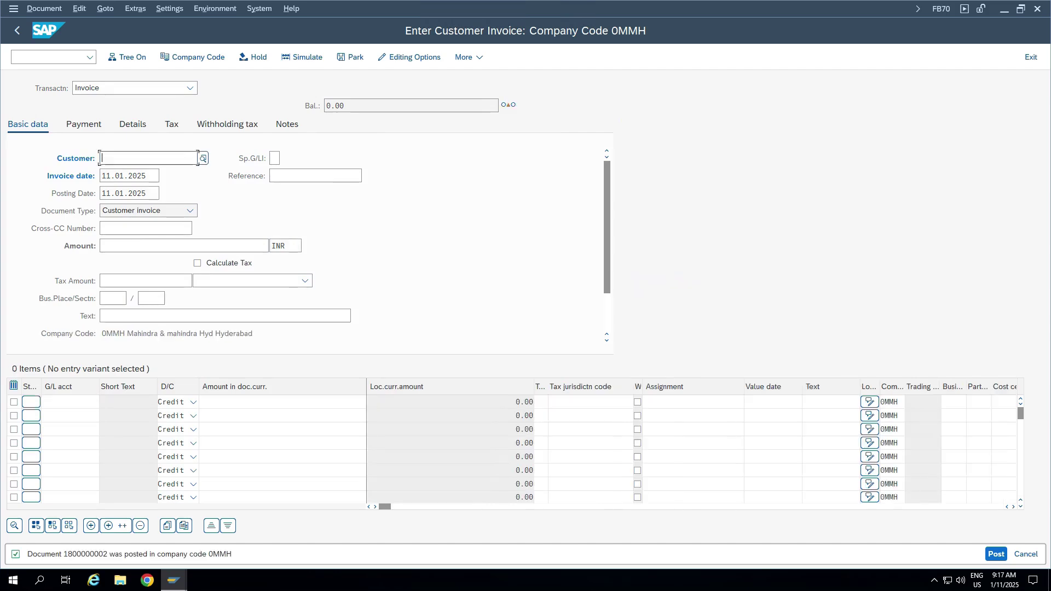
{"action": "key", "text": "alt+d"}
{"action": "key", "text": "d"}
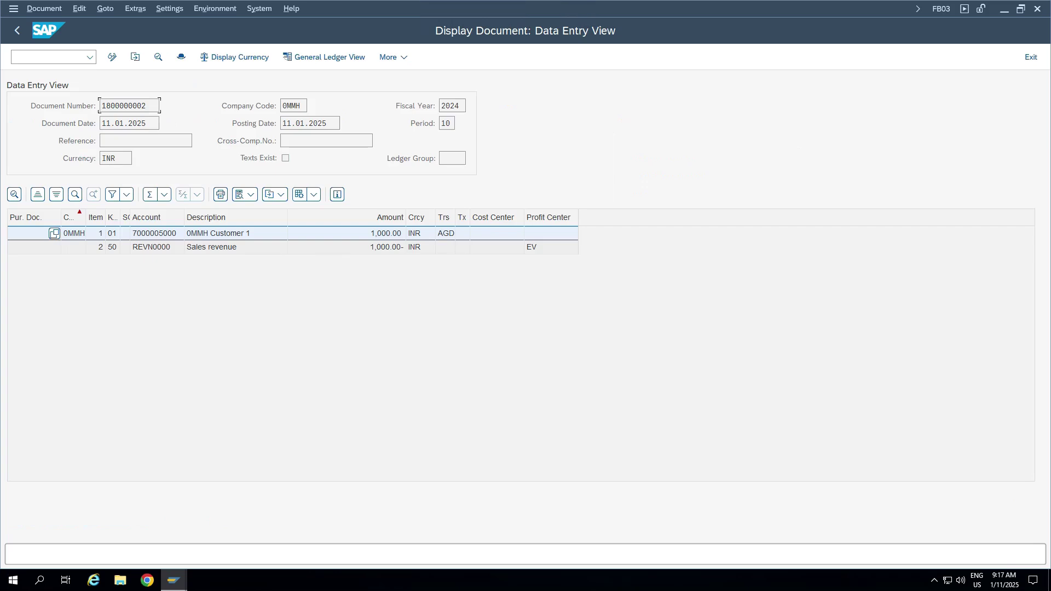
Compare the posted REVN0000 item's profit center with the OKB9 default and inspect the item's profitability segment.
{"action": "left_click", "coordinate": [572, 247]}
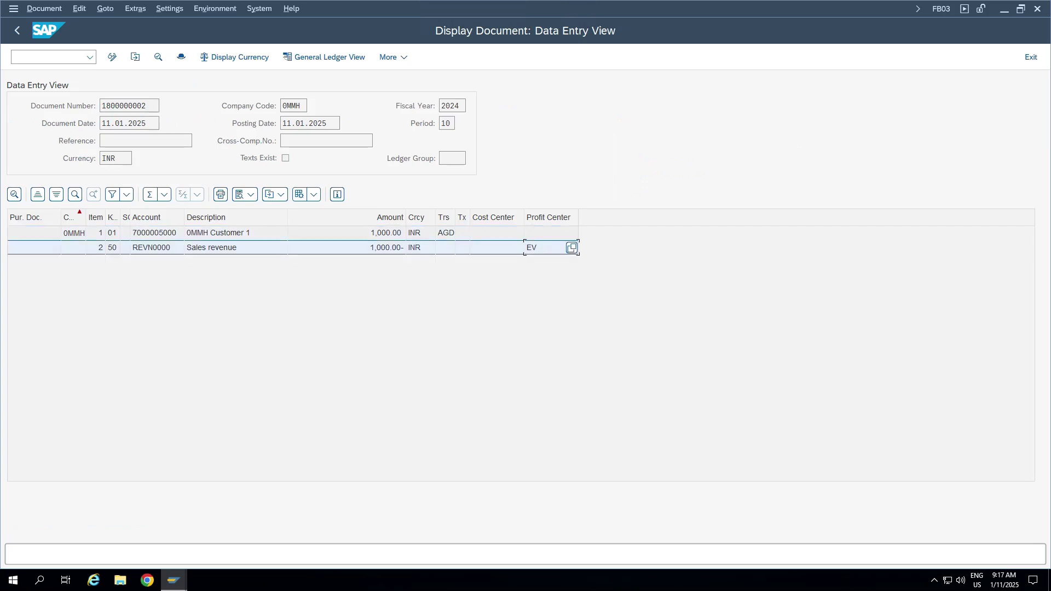
{"action": "key", "text": "alt+Tab"}
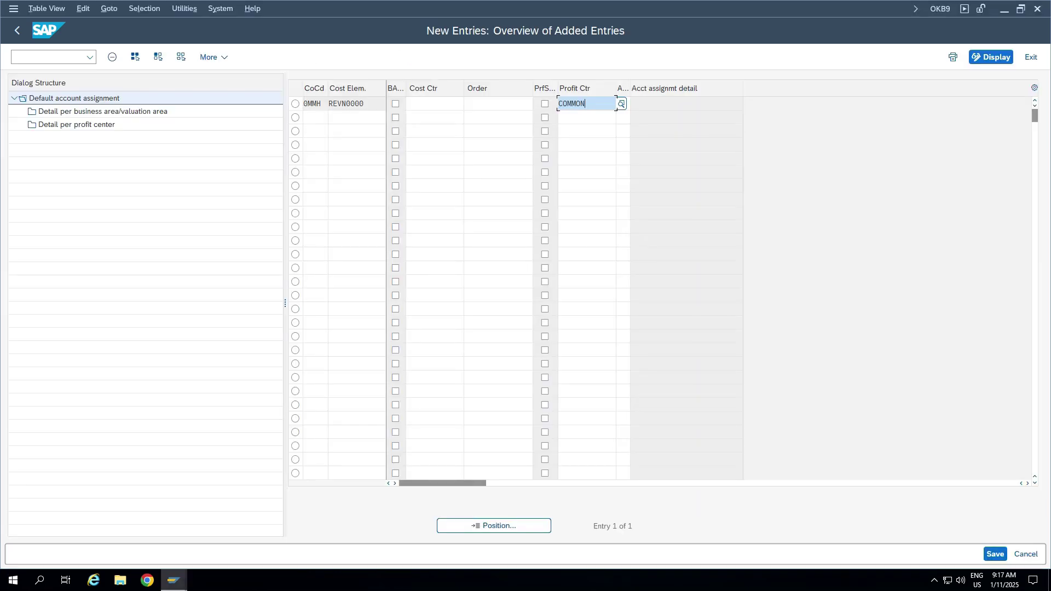
{"action": "key", "text": "alt+Tab"}
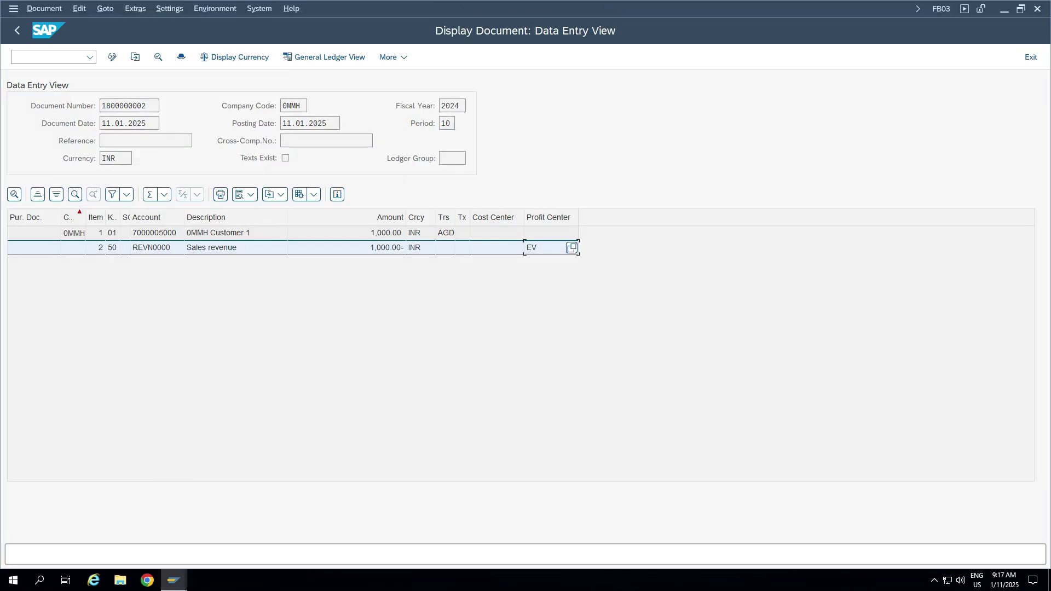
{"action": "double_click", "coordinate": [548, 247]}
{"action": "left_click", "coordinate": [337, 246]}
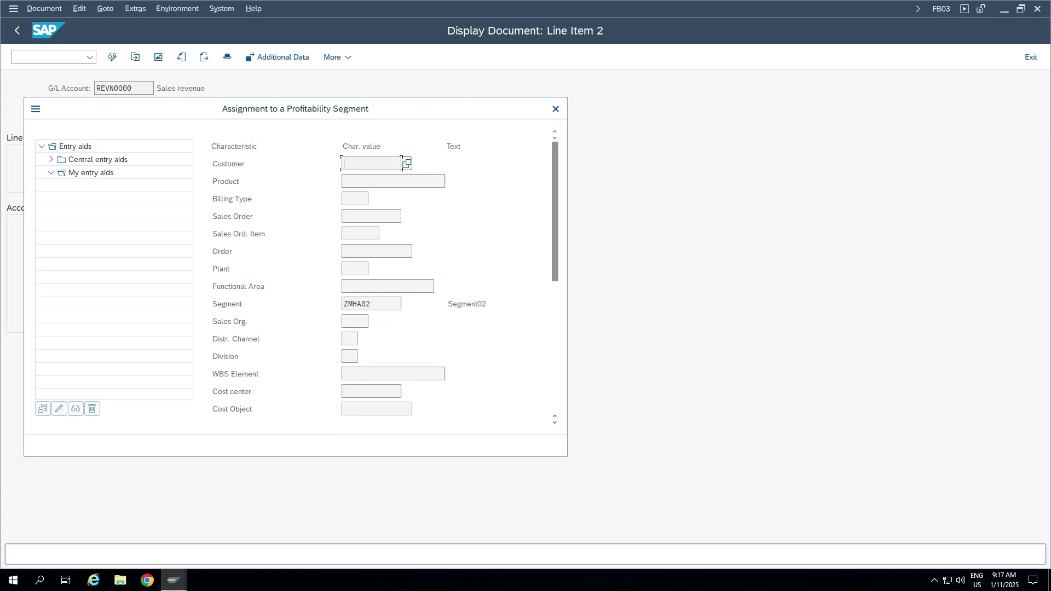
{"action": "scroll", "coordinate": [405, 372], "scroll_direction": "down", "scroll_amount": 1}
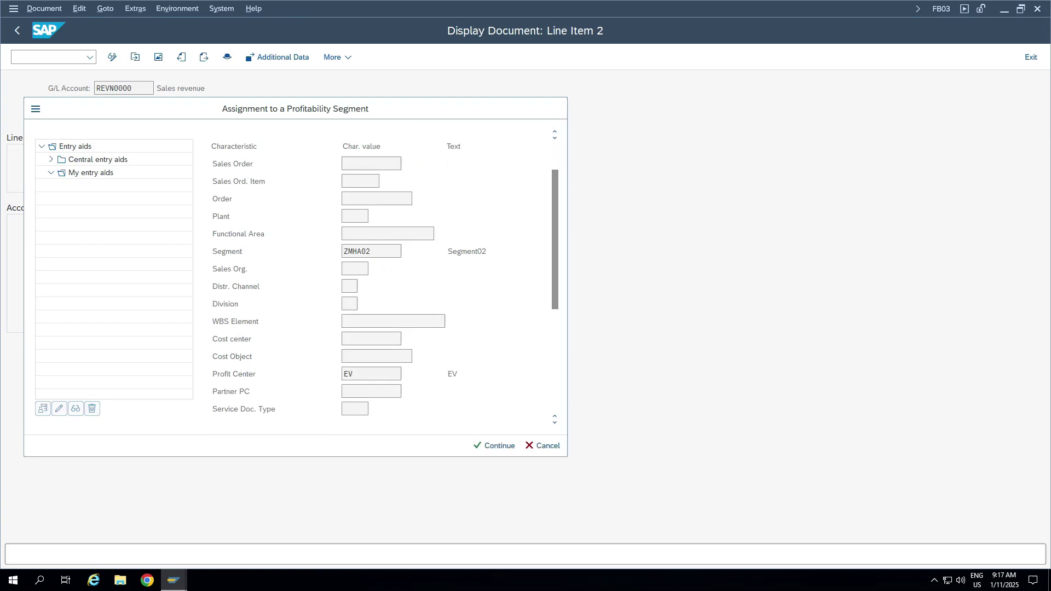
{"action": "left_click", "coordinate": [555, 108]}
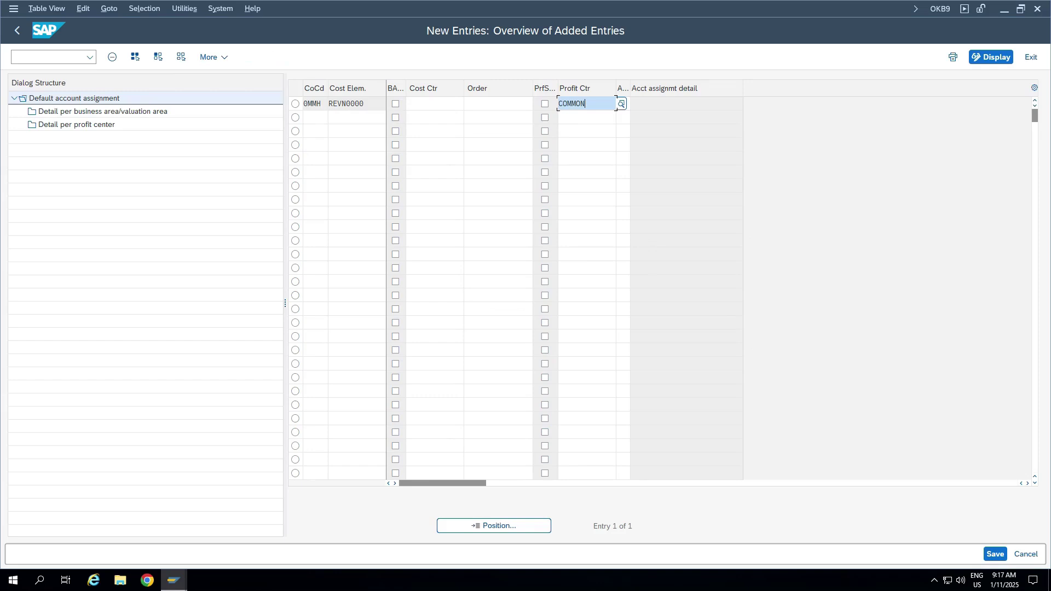
In OKB9, set the account assignment detail of the REVN0000 entry to 3, Profit center is mandatory.
{"action": "left_click", "coordinate": [623, 117]}
{"action": "left_click", "coordinate": [623, 104]}
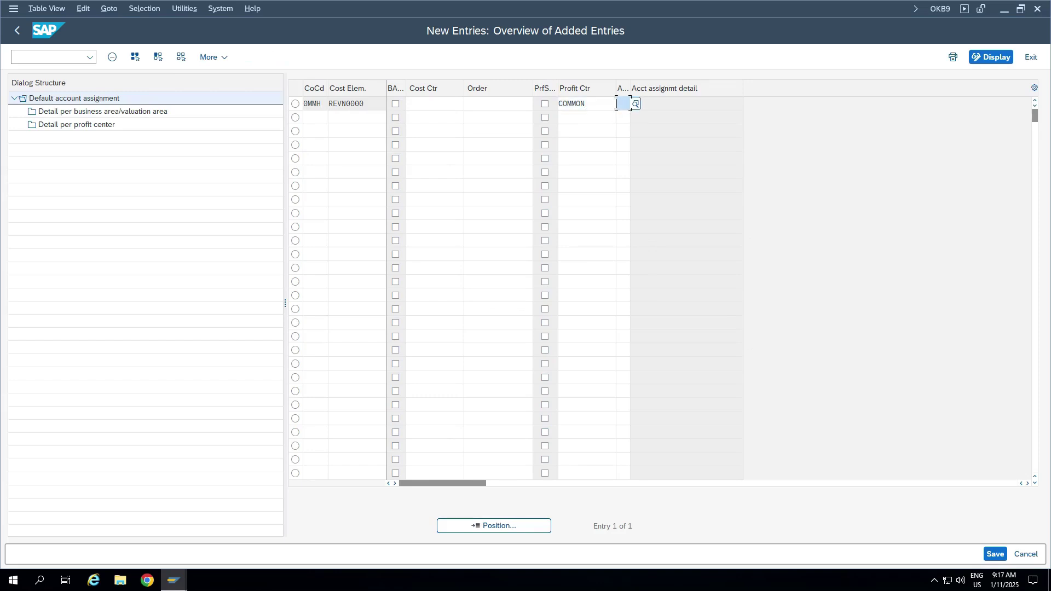
{"action": "left_click", "coordinate": [635, 104]}
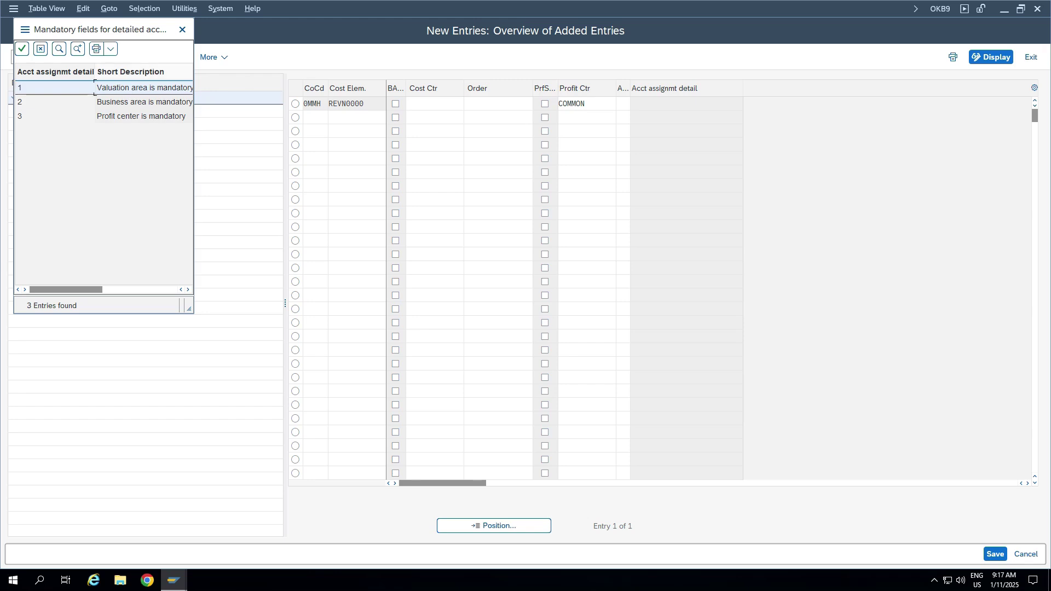
{"action": "left_click_drag", "start_coordinate": [194, 123], "coordinate": [263, 123]}
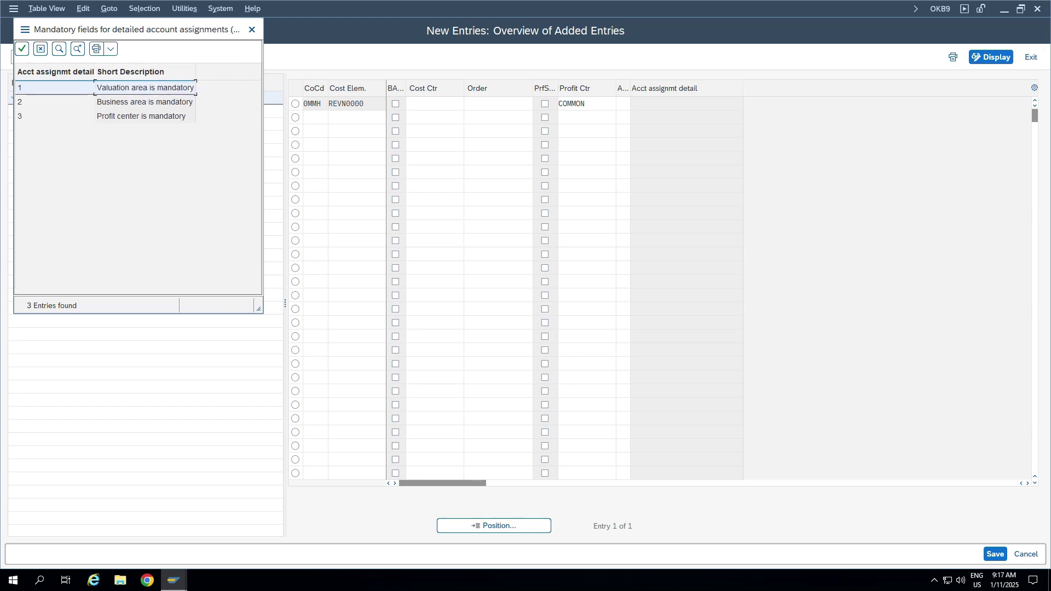
{"action": "left_click", "coordinate": [144, 116]}
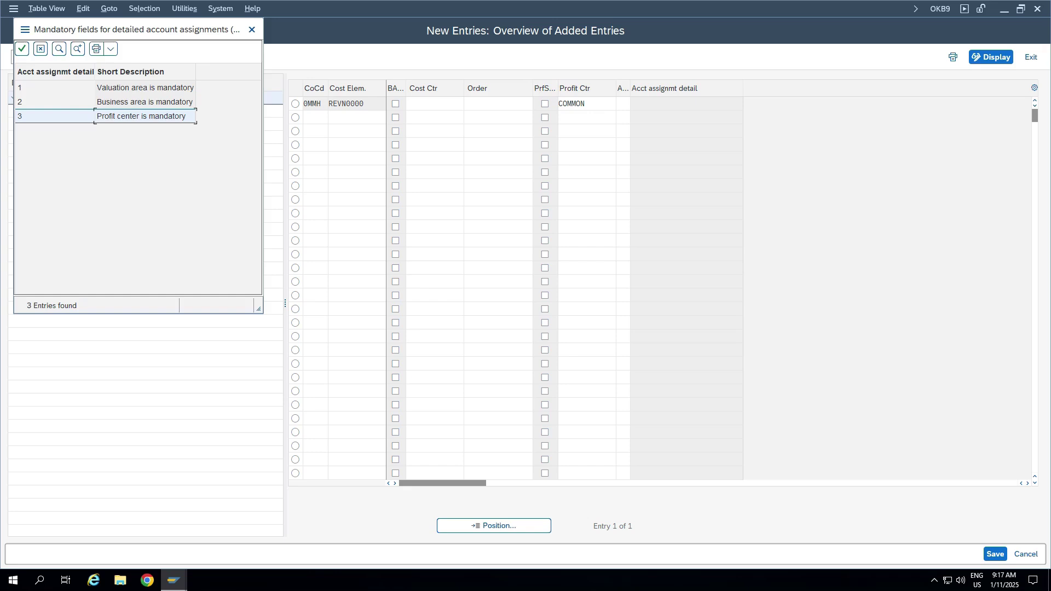
{"action": "key", "text": "Return"}
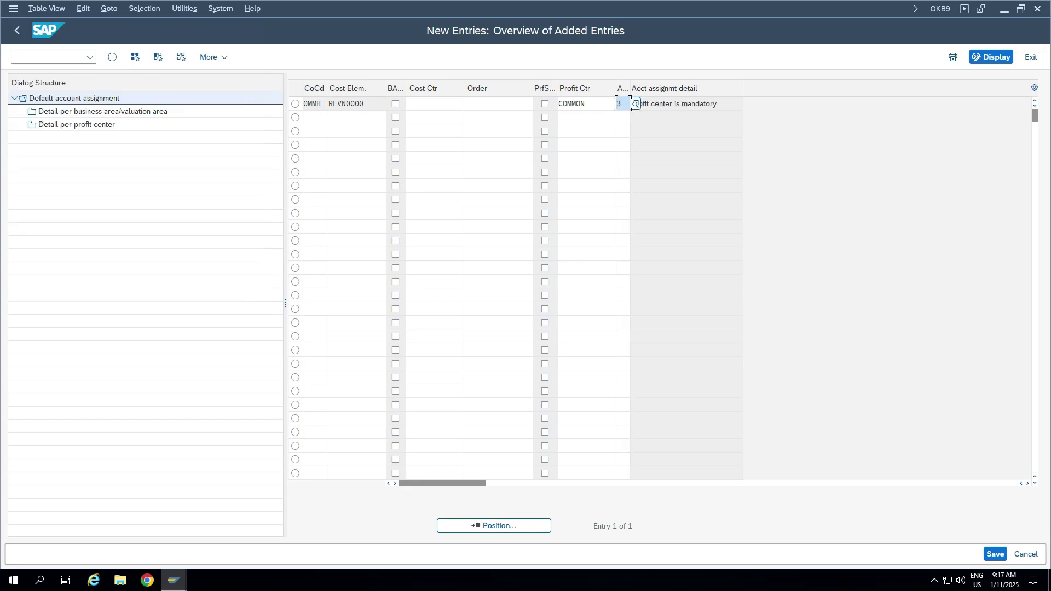
Clear the default profit center COMMON from the REVN0000 default account assignment entry.
{"action": "key", "text": "Return"}
{"action": "left_click", "coordinate": [573, 104]}
{"action": "key", "text": "Delete"}
{"action": "key", "text": "Return"}
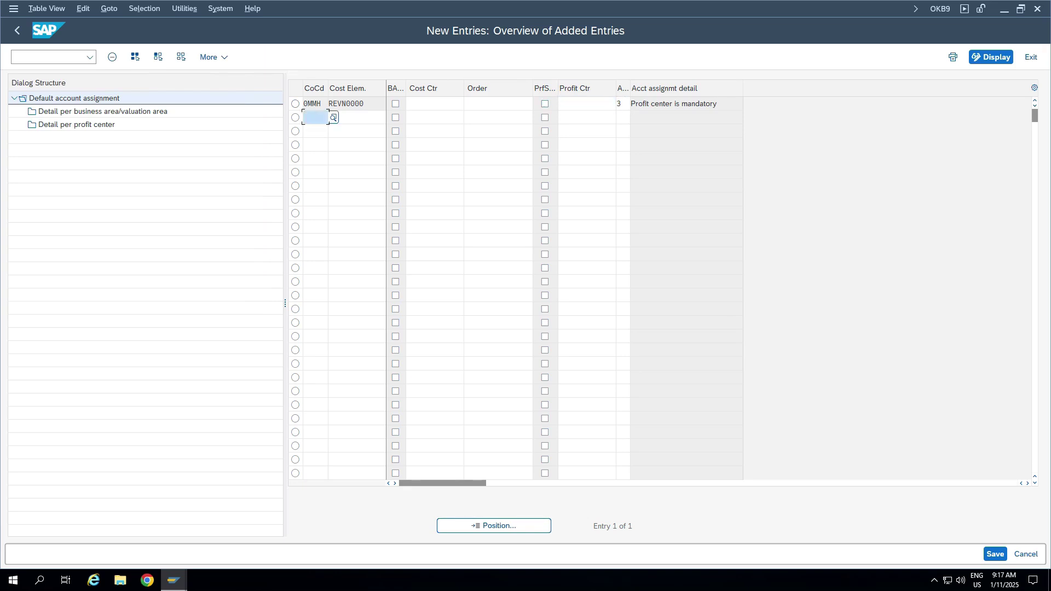
{"action": "left_click", "coordinate": [623, 104]}
Open the detail per profit center of the 0MMH REVN0000 entry and start adding new entries.
{"action": "left_click", "coordinate": [296, 104]}
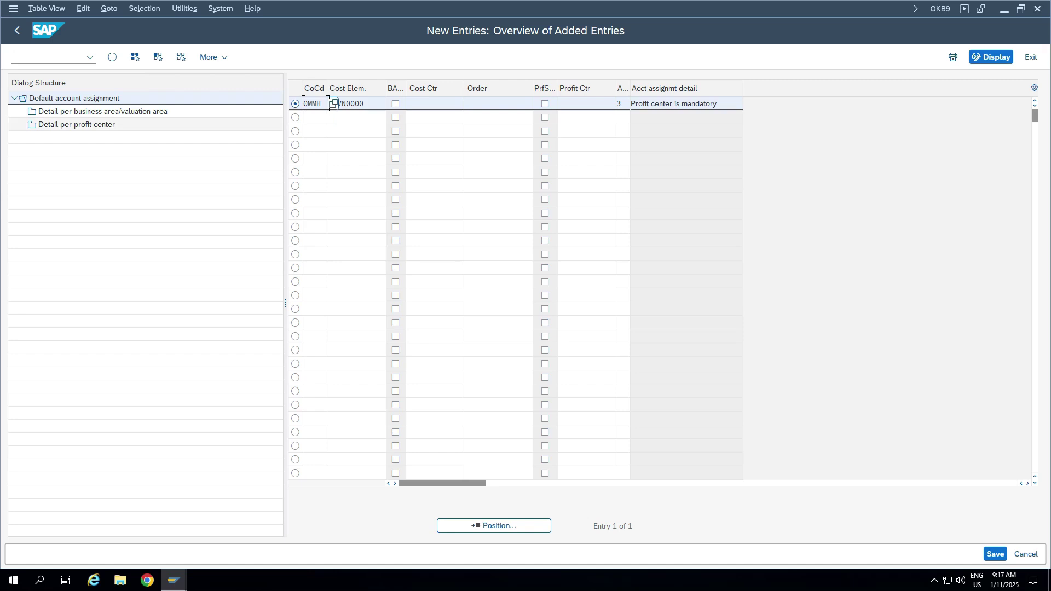
{"action": "double_click", "coordinate": [76, 125]}
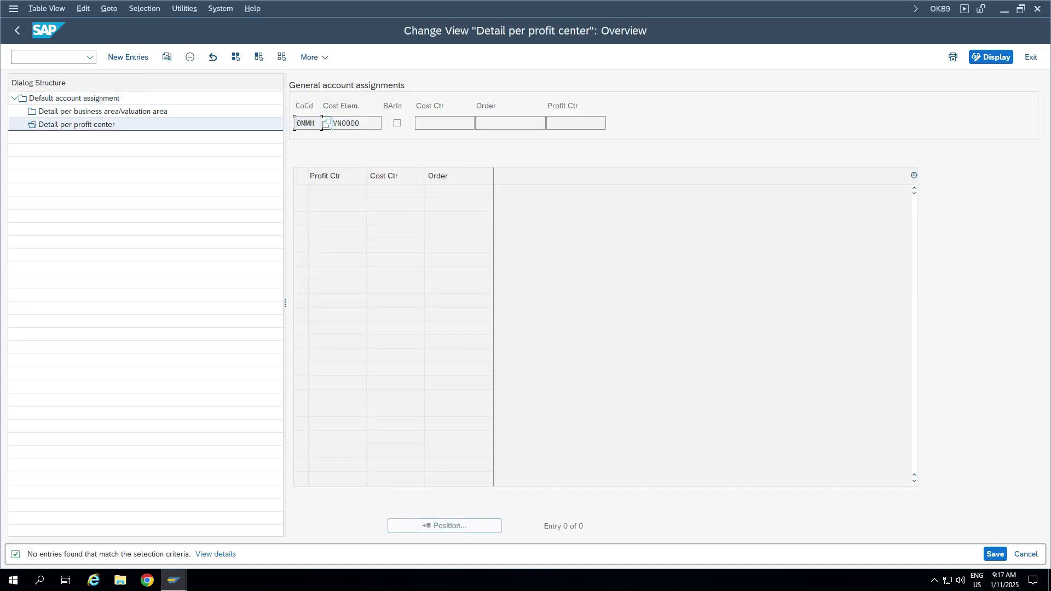
{"action": "left_click", "coordinate": [128, 57]}
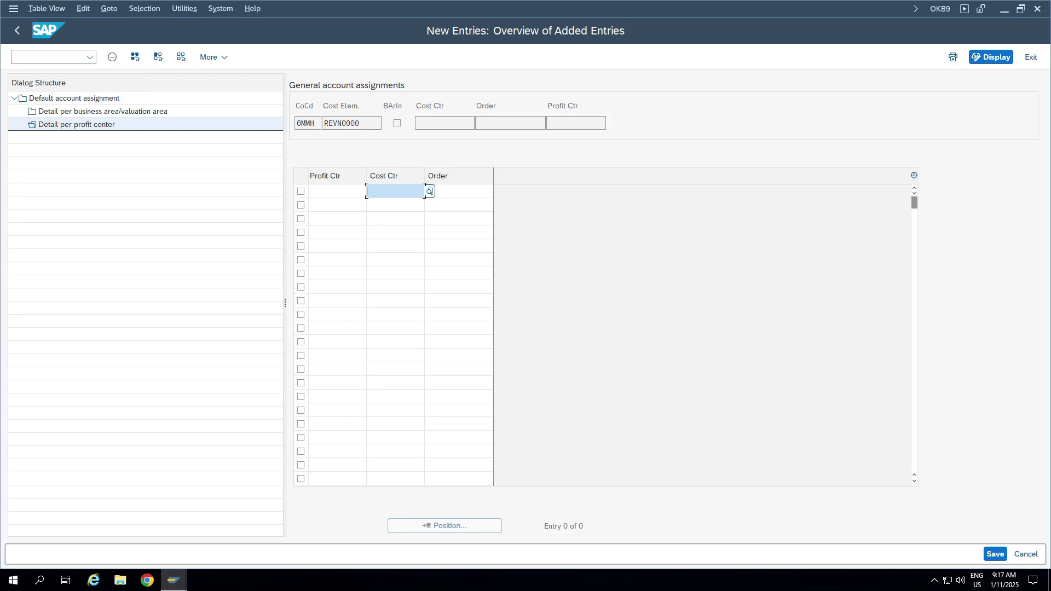
{"action": "left_click", "coordinate": [459, 191]}
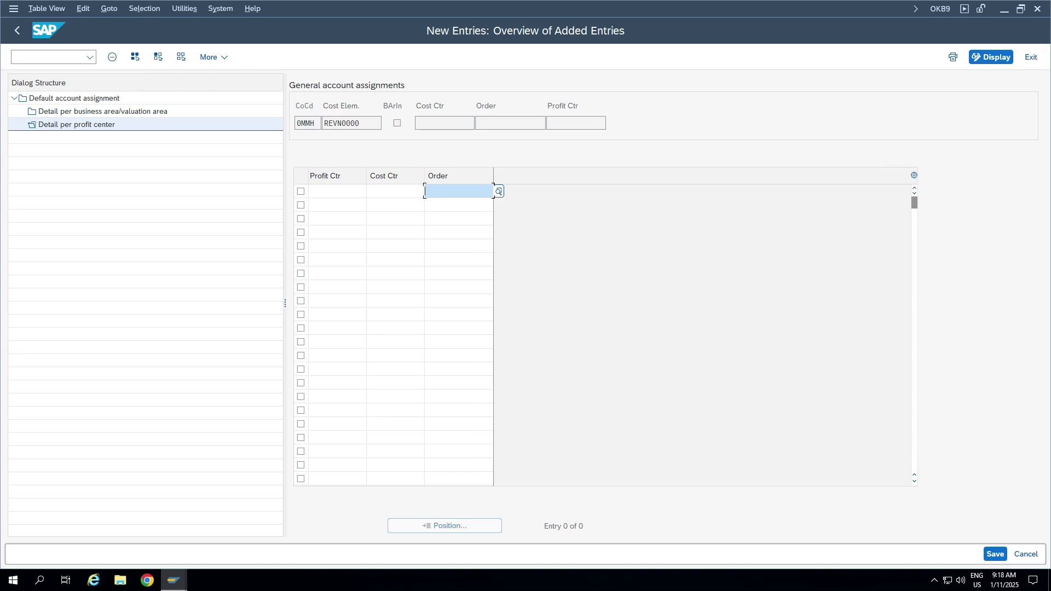
{"action": "left_click", "coordinate": [459, 205]}
{"action": "left_click", "coordinate": [459, 259]}
{"action": "left_click", "coordinate": [338, 191]}
{"action": "left_click", "coordinate": [337, 205]}
{"action": "left_click", "coordinate": [337, 246]}
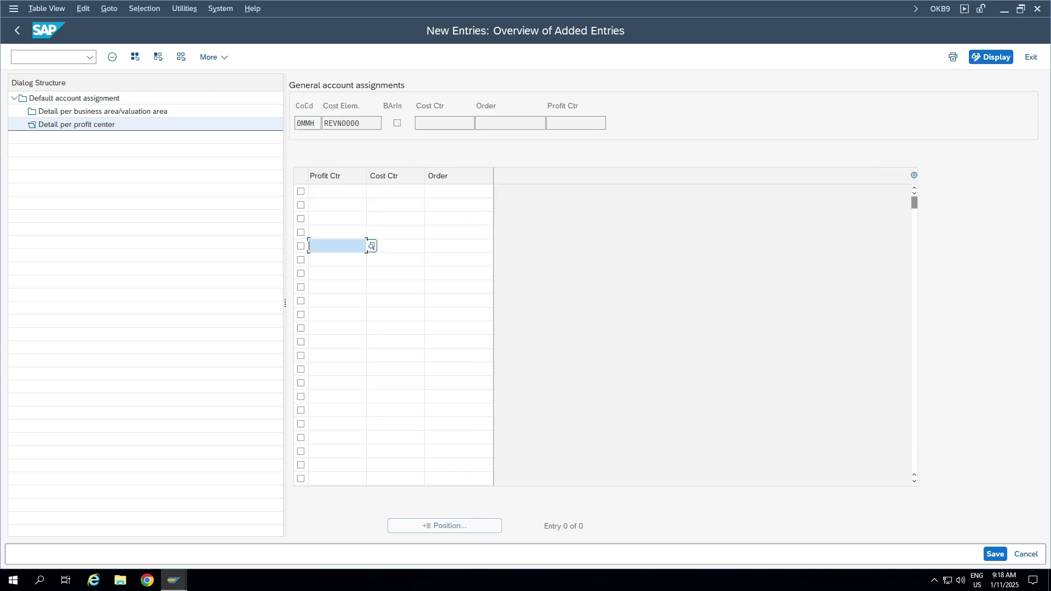
{"action": "left_click", "coordinate": [396, 192]}
{"action": "left_click", "coordinate": [395, 205]}
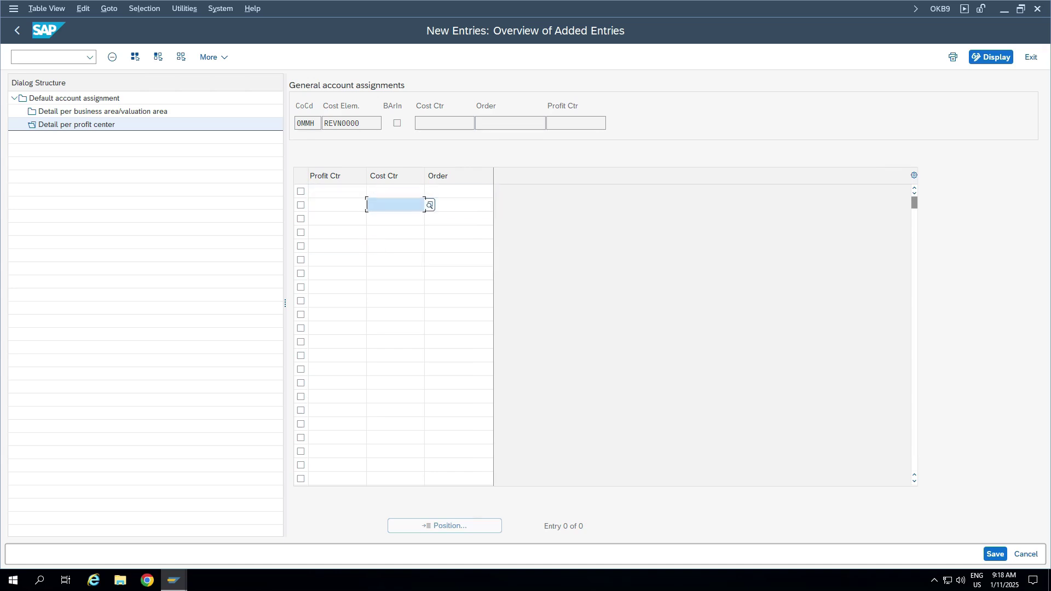
Add a detail entry assigning cost center COMMON to profit center EV, and return to the default account assignment overview.
{"action": "left_click", "coordinate": [395, 191]}
{"action": "type", "text": "COMMON"}
{"action": "key", "text": "Return"}
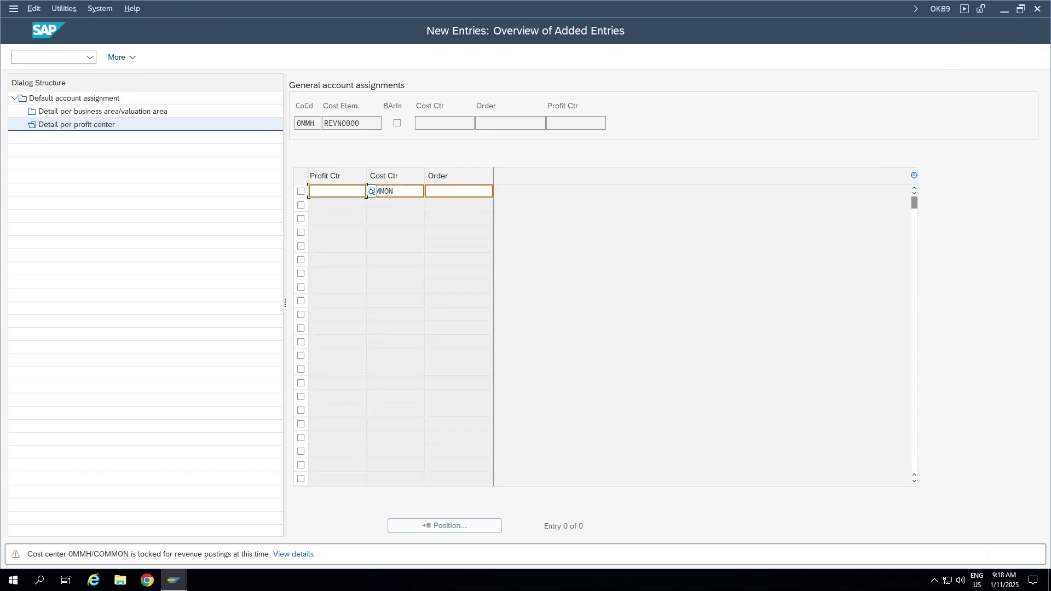
{"action": "left_click", "coordinate": [364, 191]}
{"action": "type", "text": "EV"}
{"action": "left_click", "coordinate": [422, 191]}
{"action": "key", "text": "Return"}
{"action": "key", "text": "F3"}
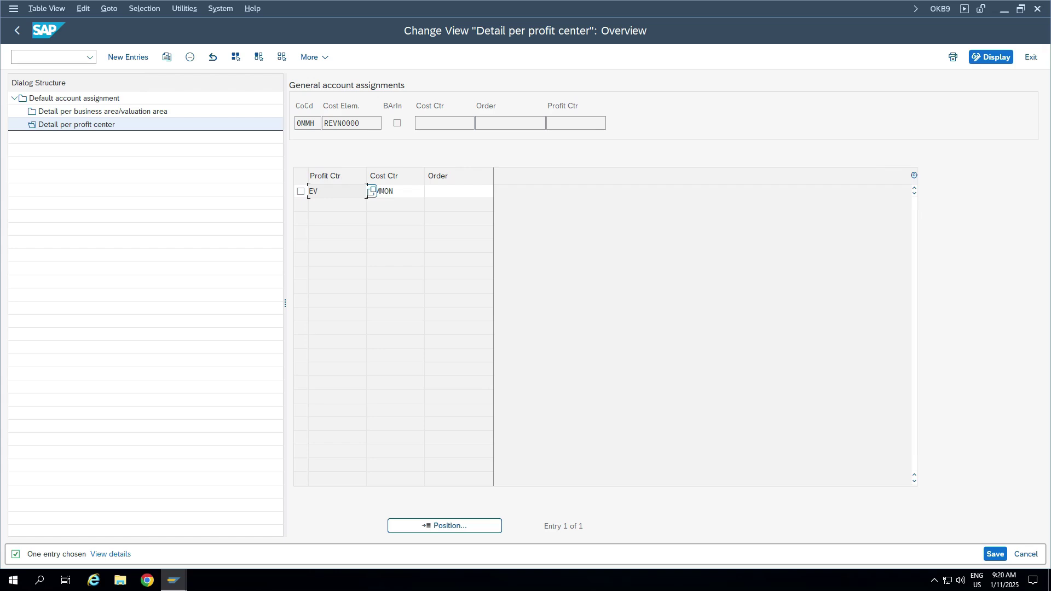
{"action": "key", "text": "F3"}
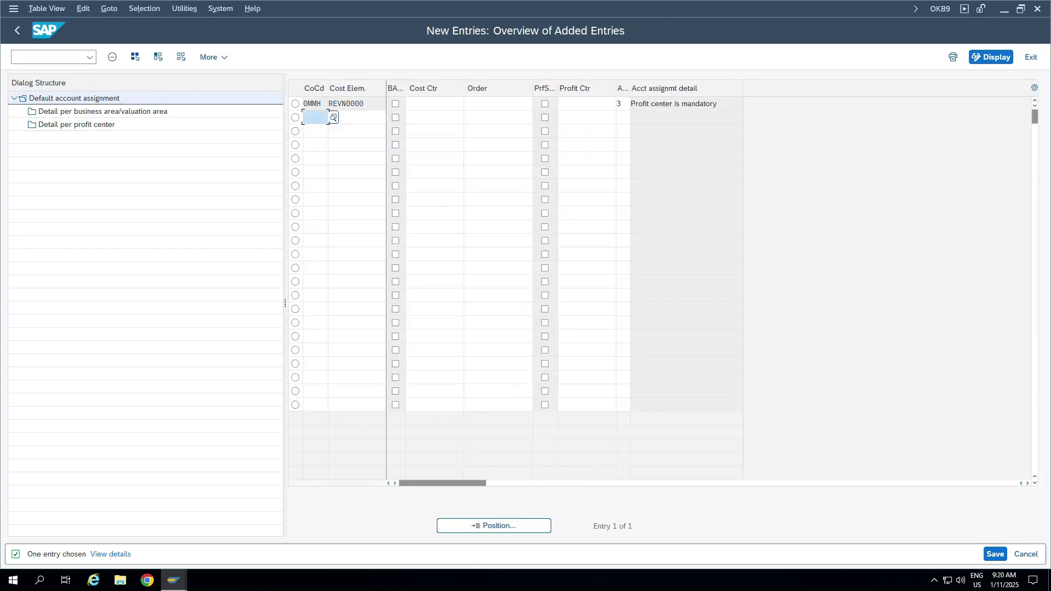
Set the account assignment detail of the REVN0000 entry to 1, Valuation area is mandatory.
{"action": "left_click", "coordinate": [622, 104]}
{"action": "type", "text": "1"}
{"action": "key", "text": "Return"}
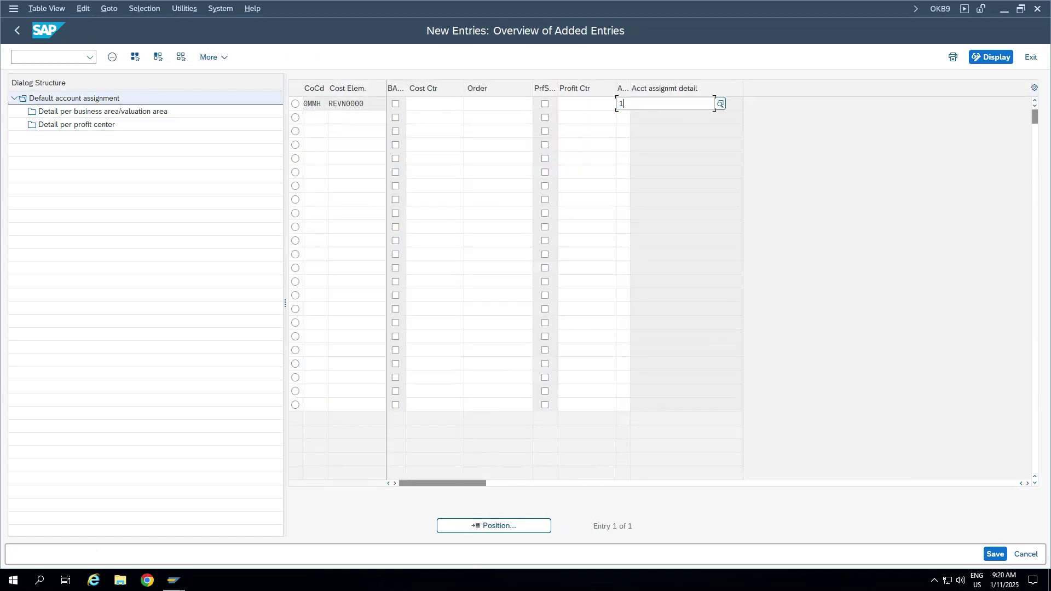
{"action": "key", "text": "Return"}
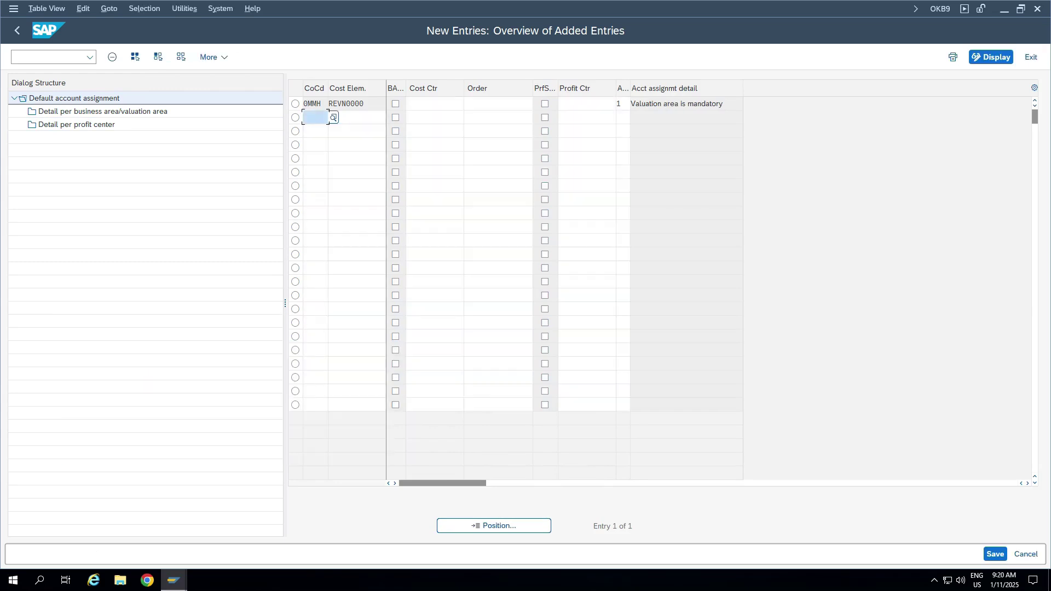
Start a new detail per business area/valuation area entry for REVN0000 with valuation area 0mmh.
{"action": "left_click", "coordinate": [88, 111]}
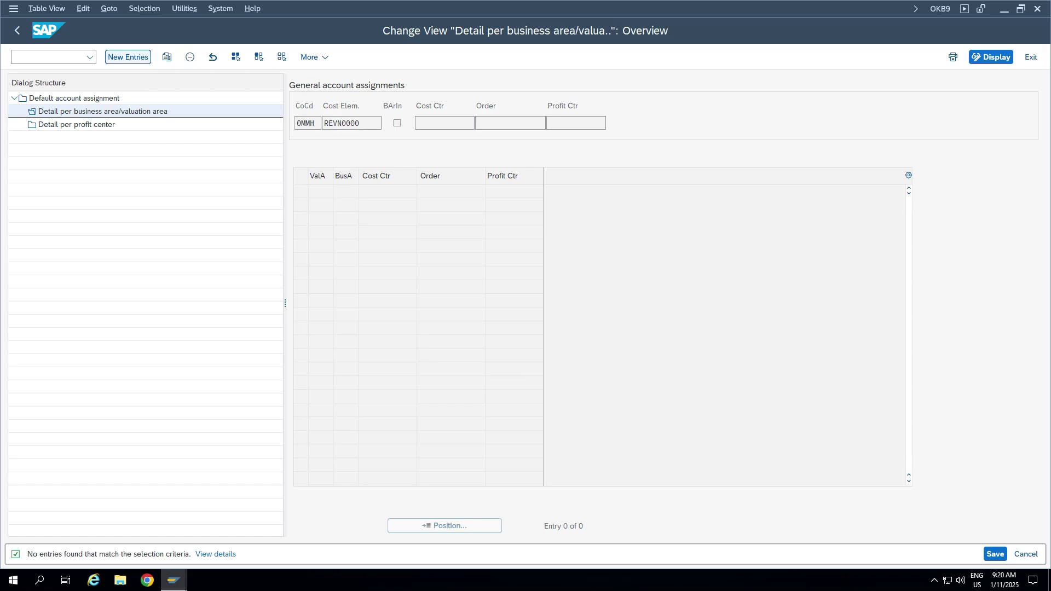
{"action": "key", "text": "F5"}
{"action": "type", "text": "0mmh"}
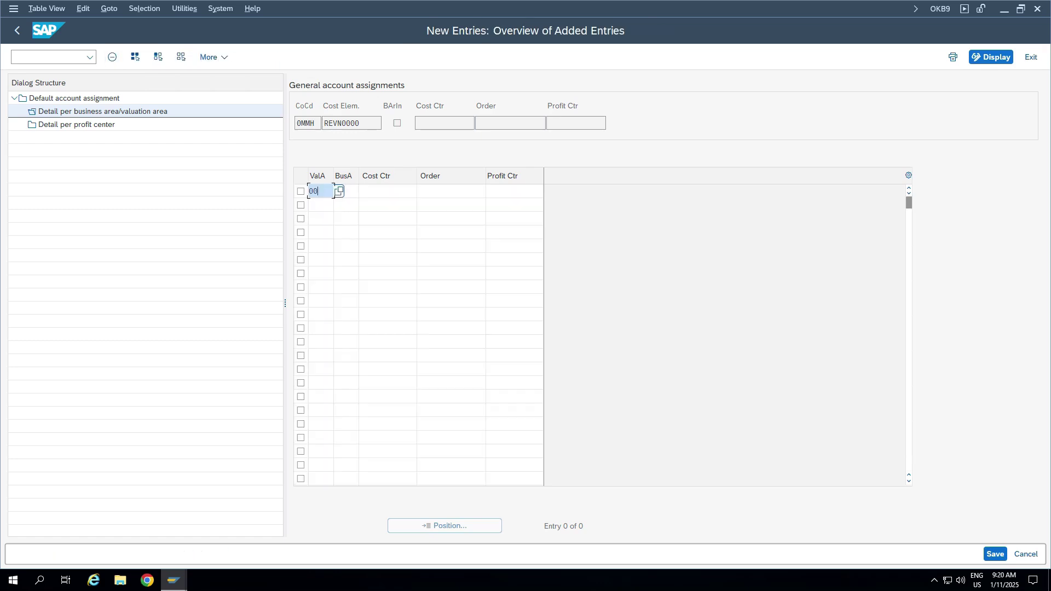
{"action": "key", "text": "Tab"}
{"action": "key", "text": "Tab"}
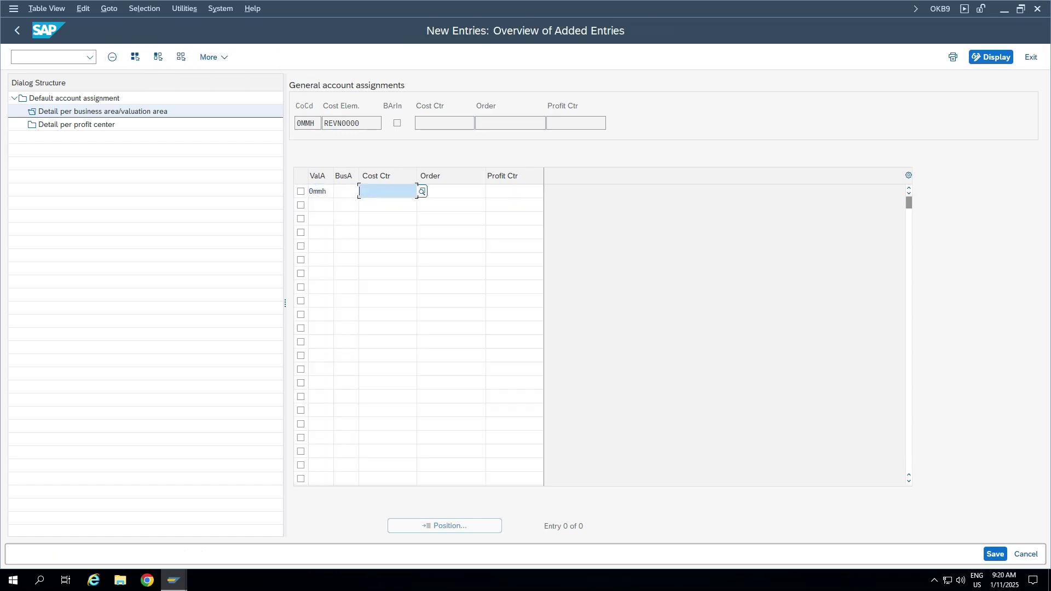
{"action": "key", "text": "Tab"}
{"action": "key", "text": "Tab"}
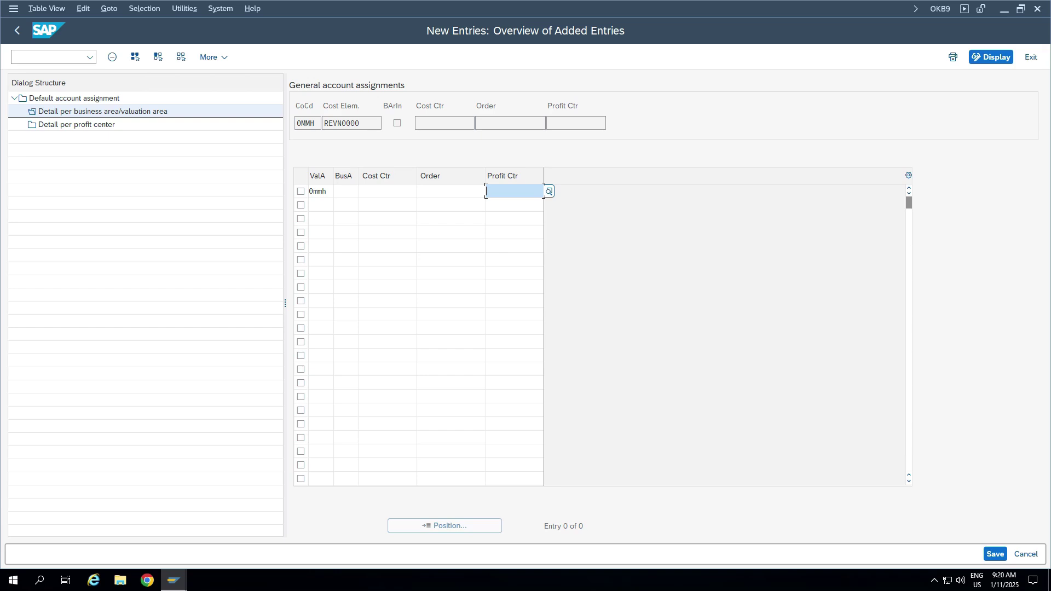
{"action": "left_click", "coordinate": [486, 192]}
{"action": "double_click", "coordinate": [318, 191]}
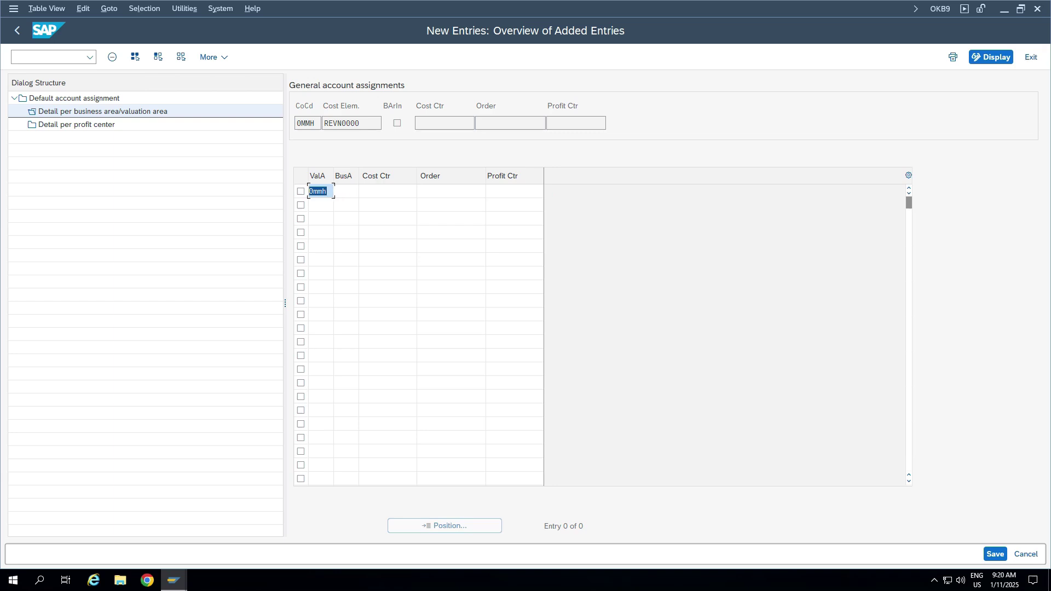
{"action": "left_click", "coordinate": [487, 192]}
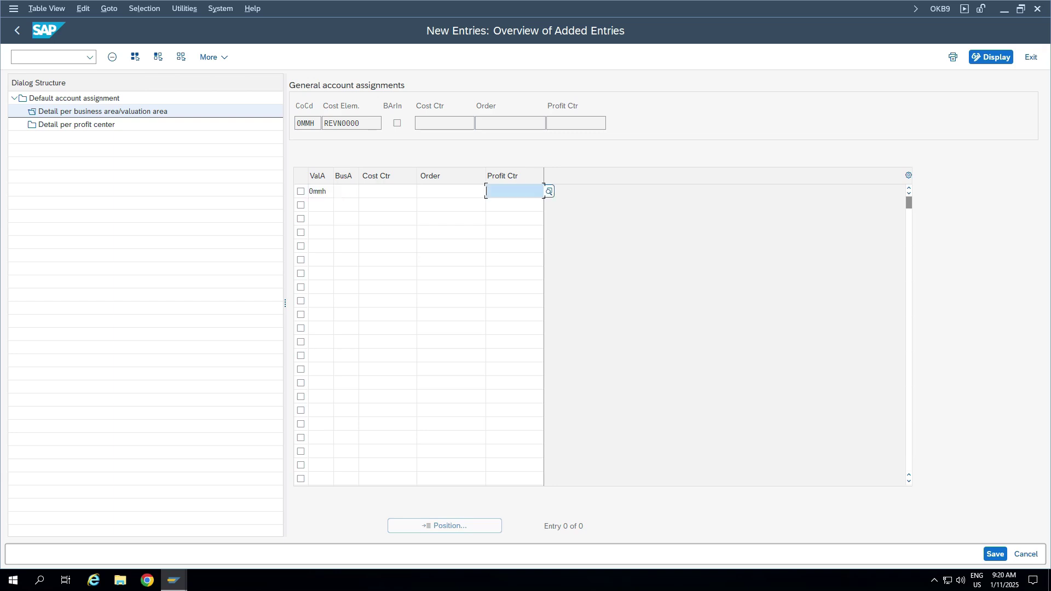